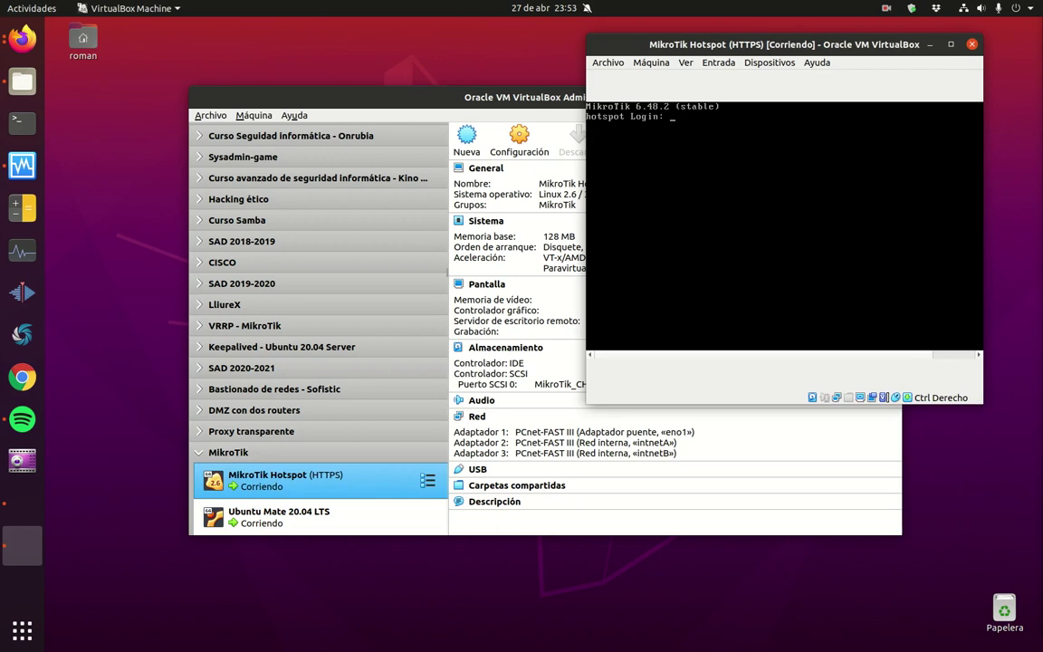
Step: Log into the router console as admin and run 'ip address print' to list its addresses
type("admin")
key("Return")
key("Return")
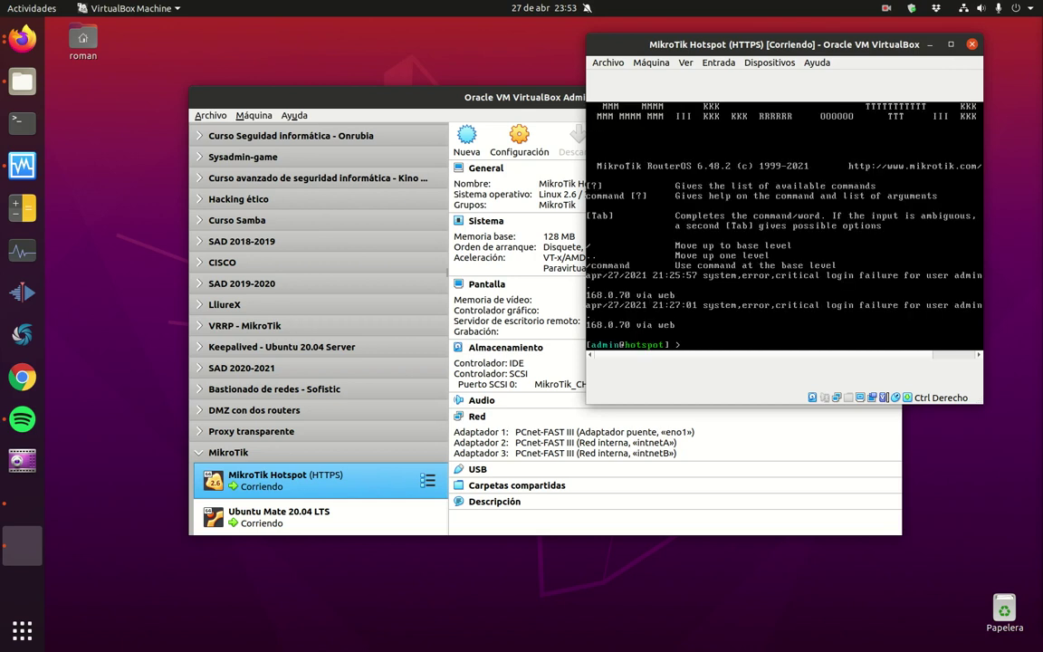
type("ip adress")
key("Tab")
type("print")
key("Return")
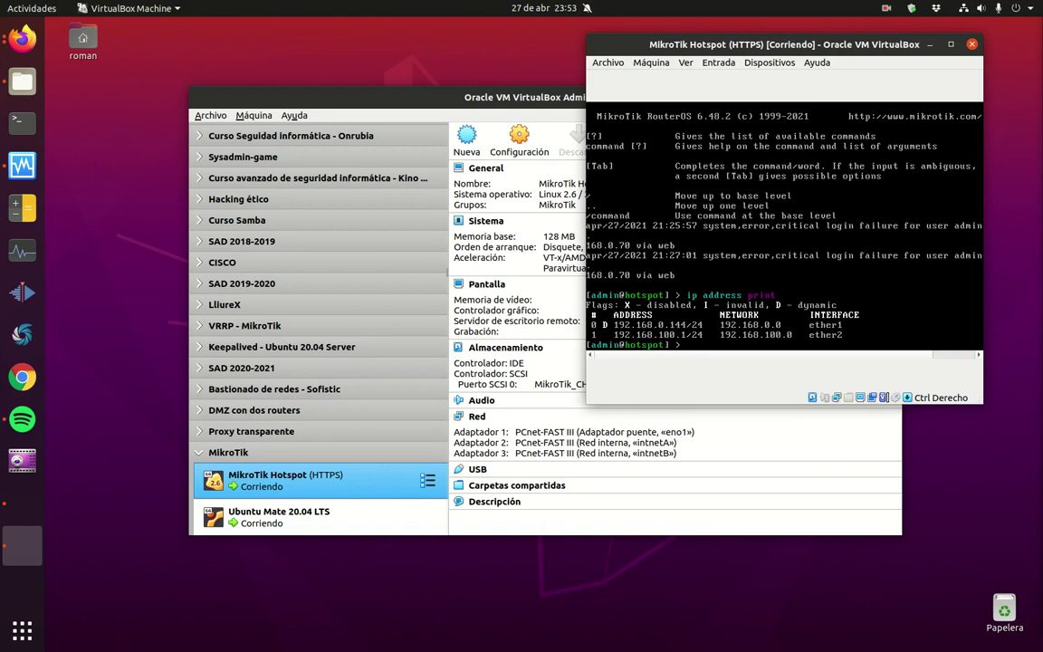
key("alt+Tab")
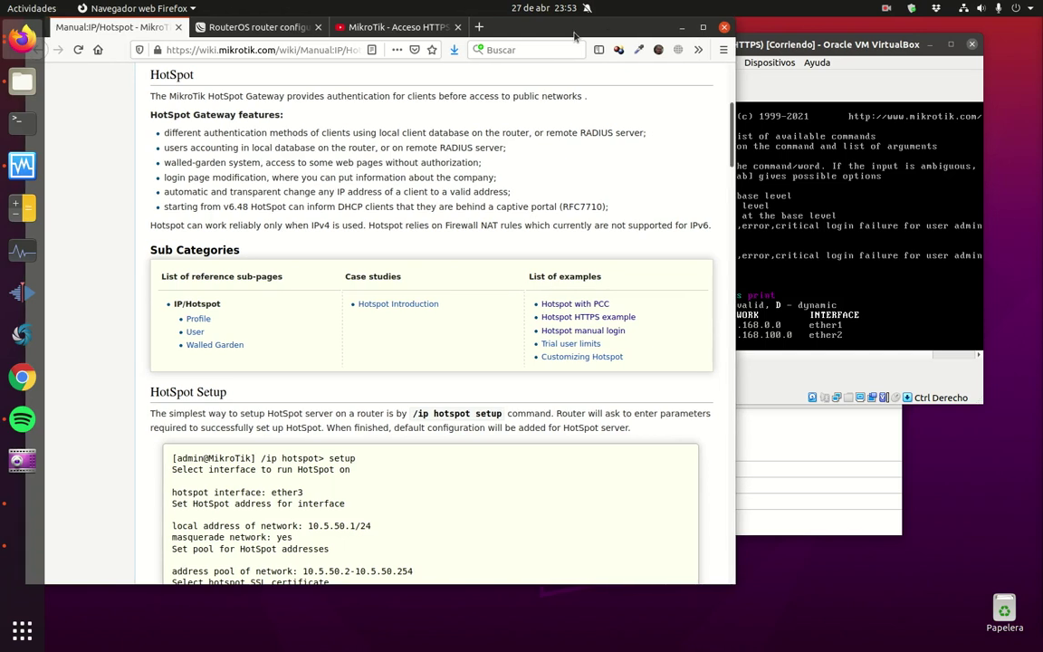
Step: Sign in to WebFig at 192.168.0.144 with the router password, declining to save the login
double_click(578, 36)
left_click(249, 27)
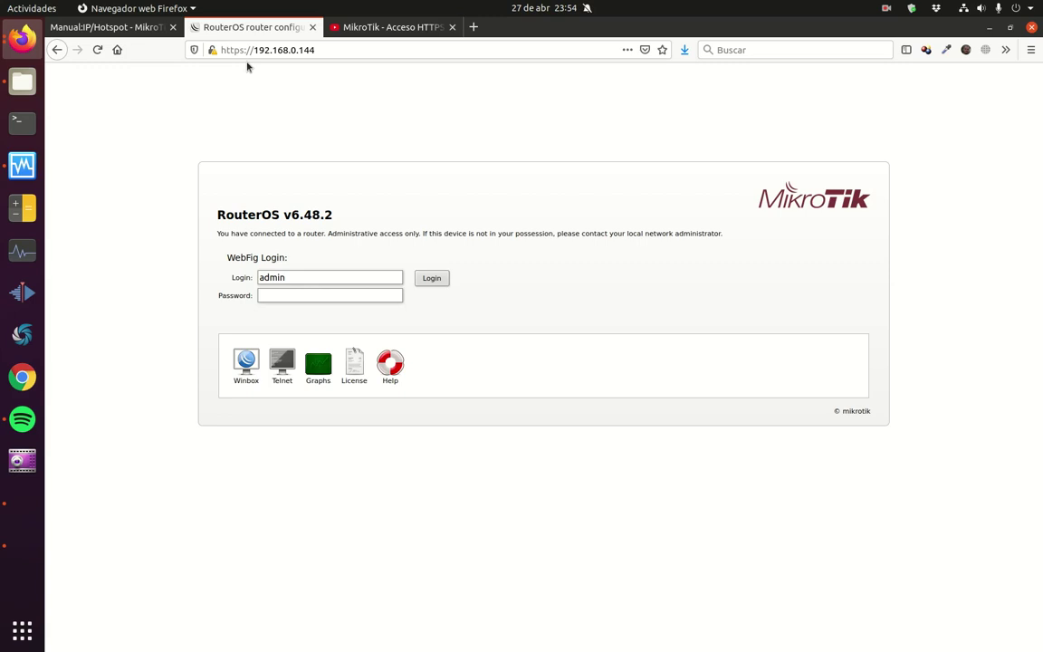
left_click(390, 27)
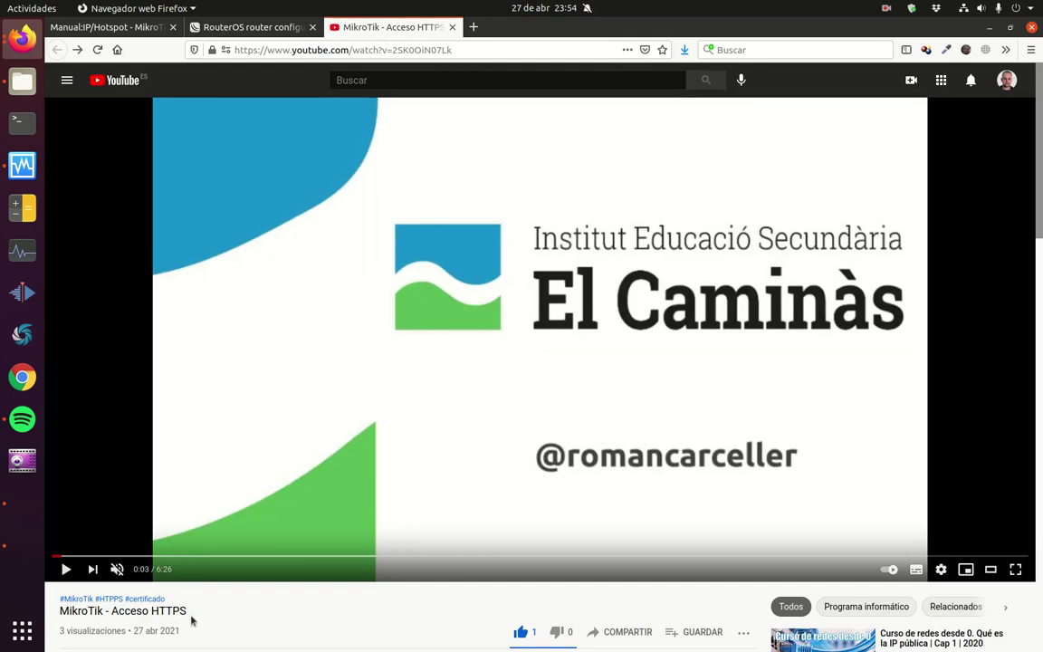
left_click(258, 27)
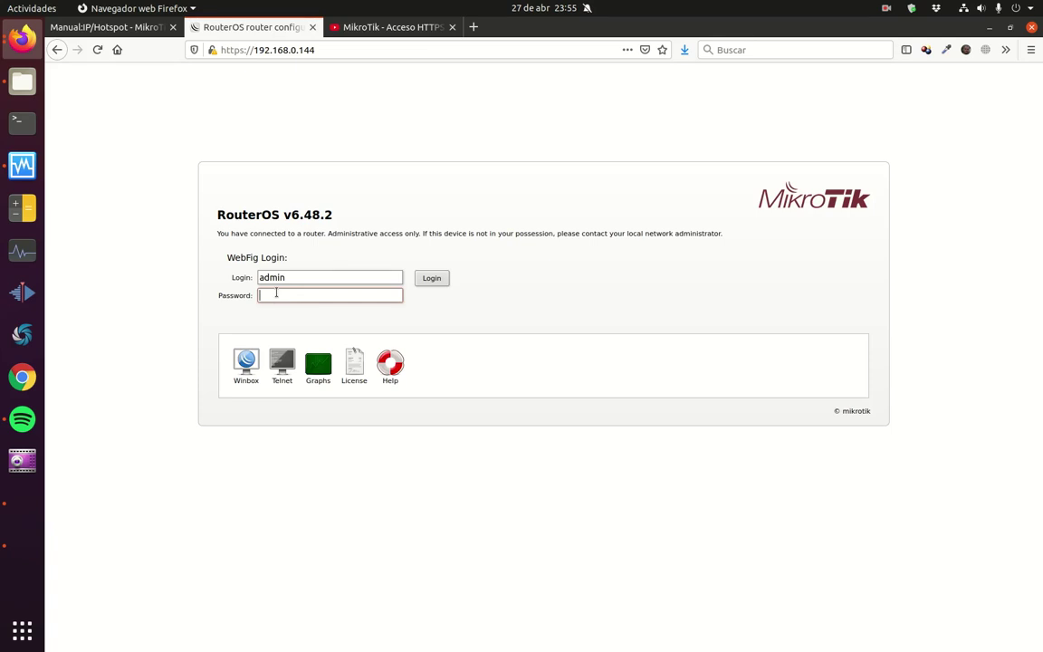
type("******")
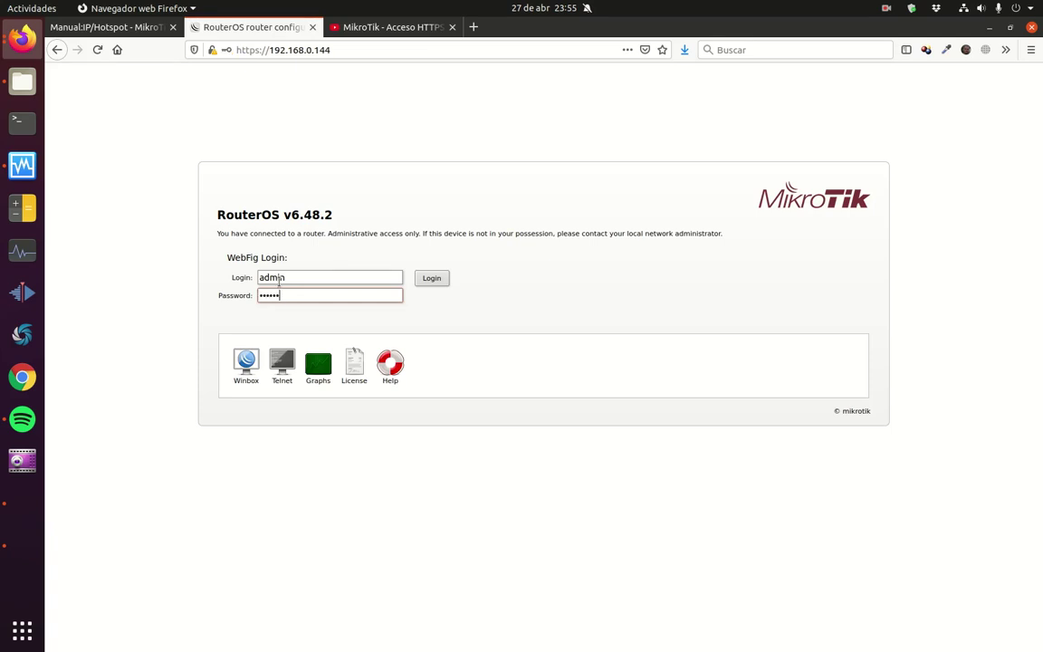
left_click(421, 281)
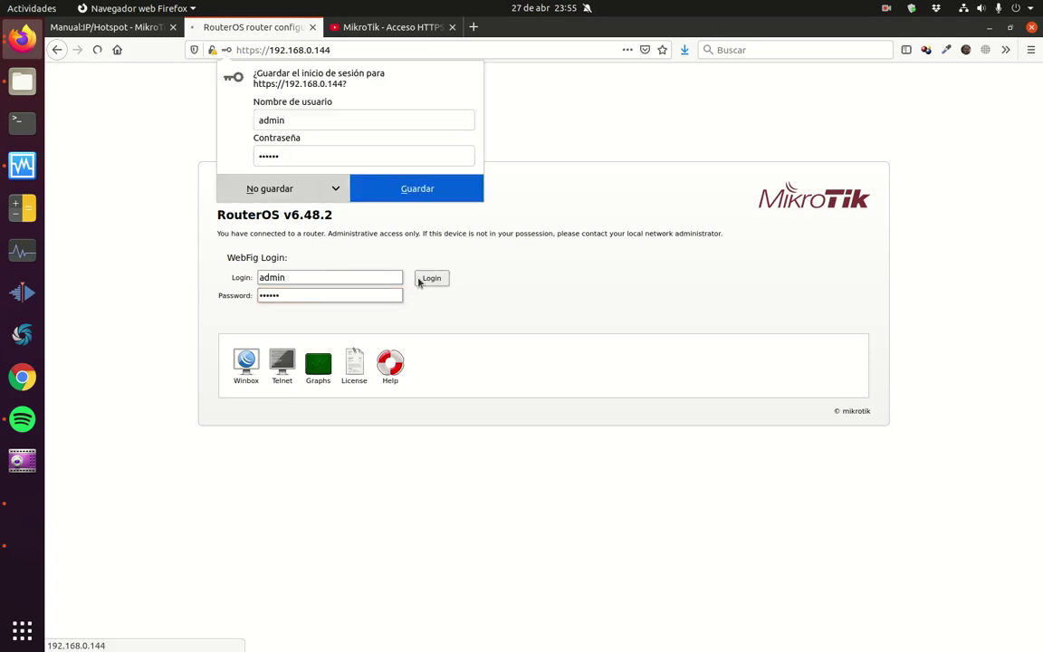
left_click(258, 188)
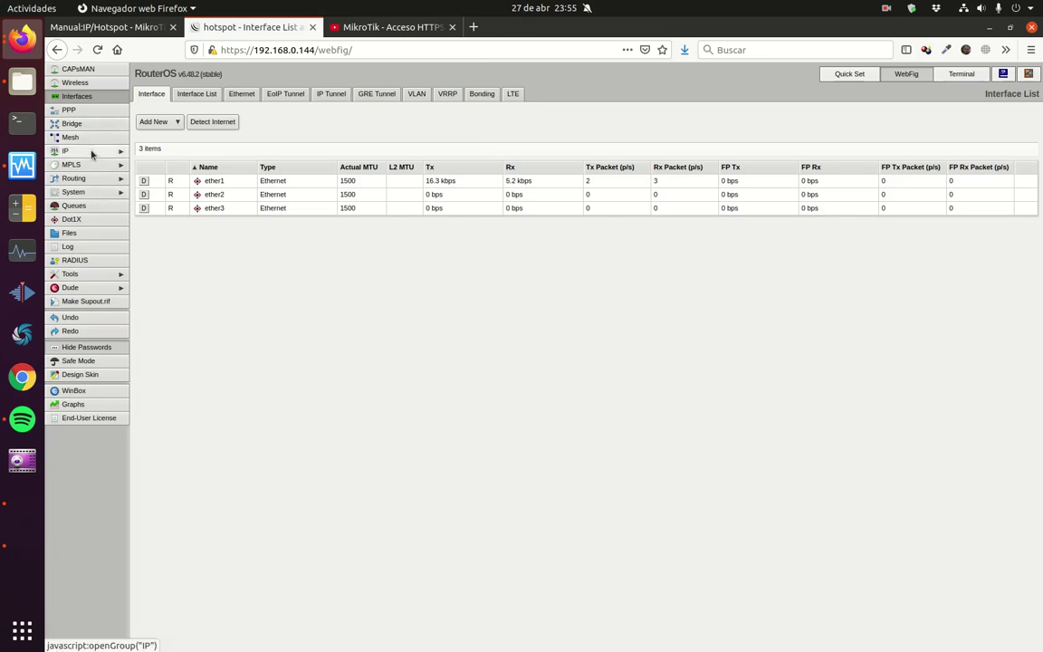
Step: Add the IP address 192.168.101.1/24 on interface ether3 under IP > Addresses
left_click(100, 152)
left_click(72, 191)
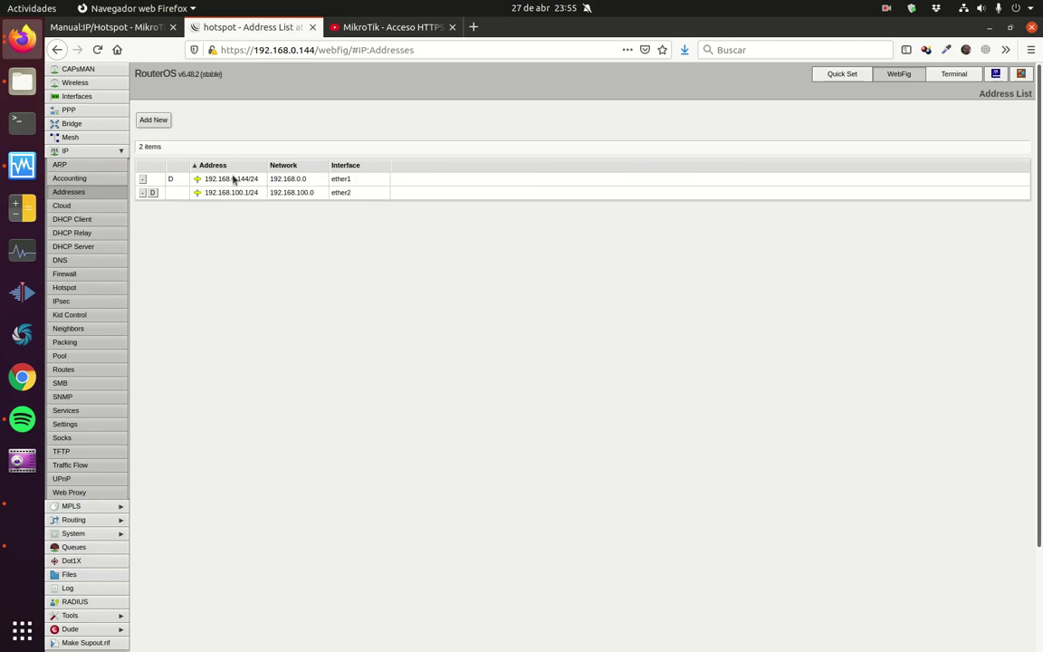
left_click(153, 120)
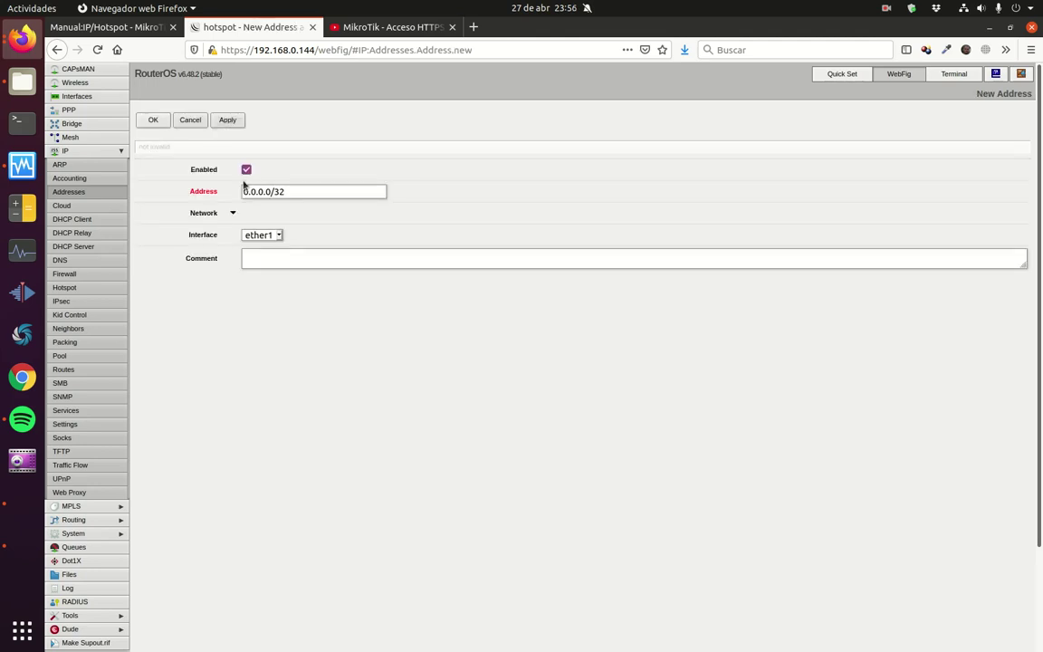
left_click_drag(286, 191, 233, 188)
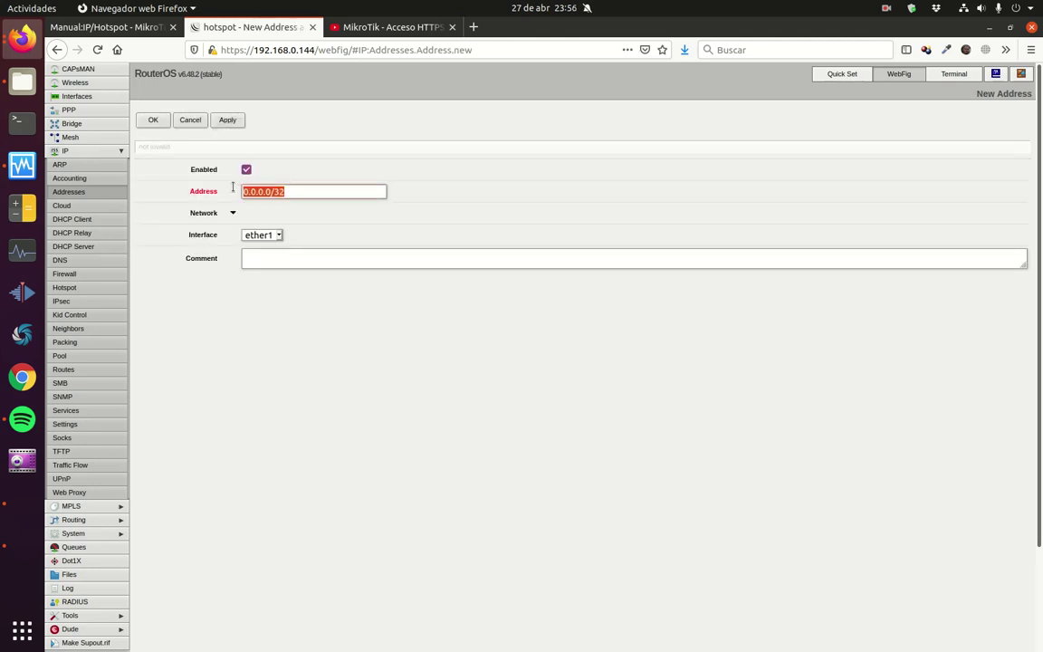
type("192.168.10")
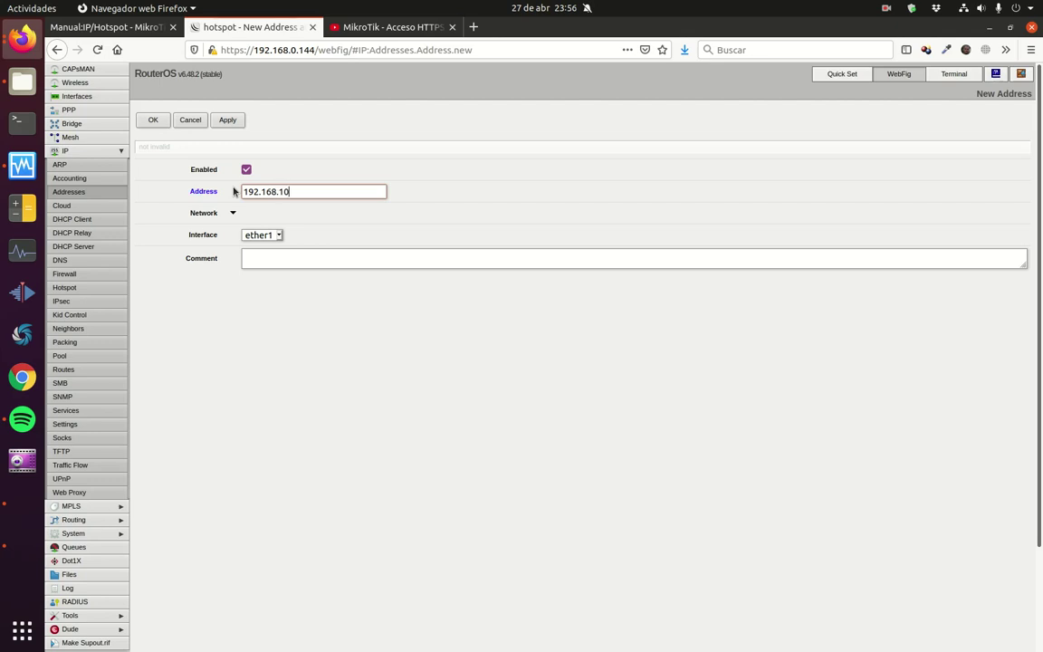
type("1.1/24")
left_click(281, 235)
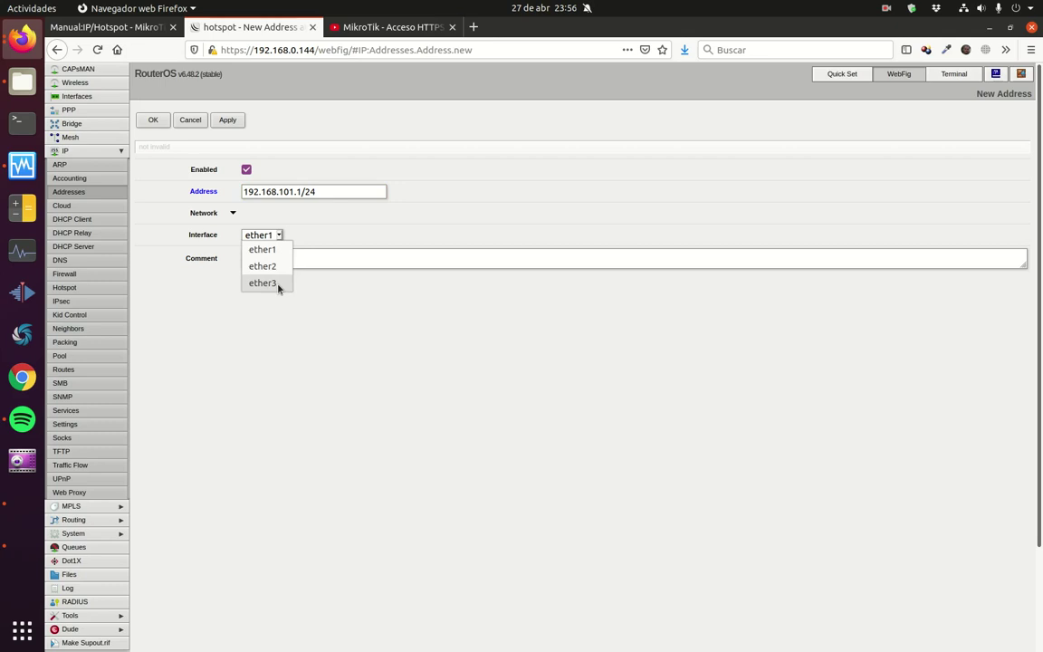
left_click(277, 286)
left_click(153, 120)
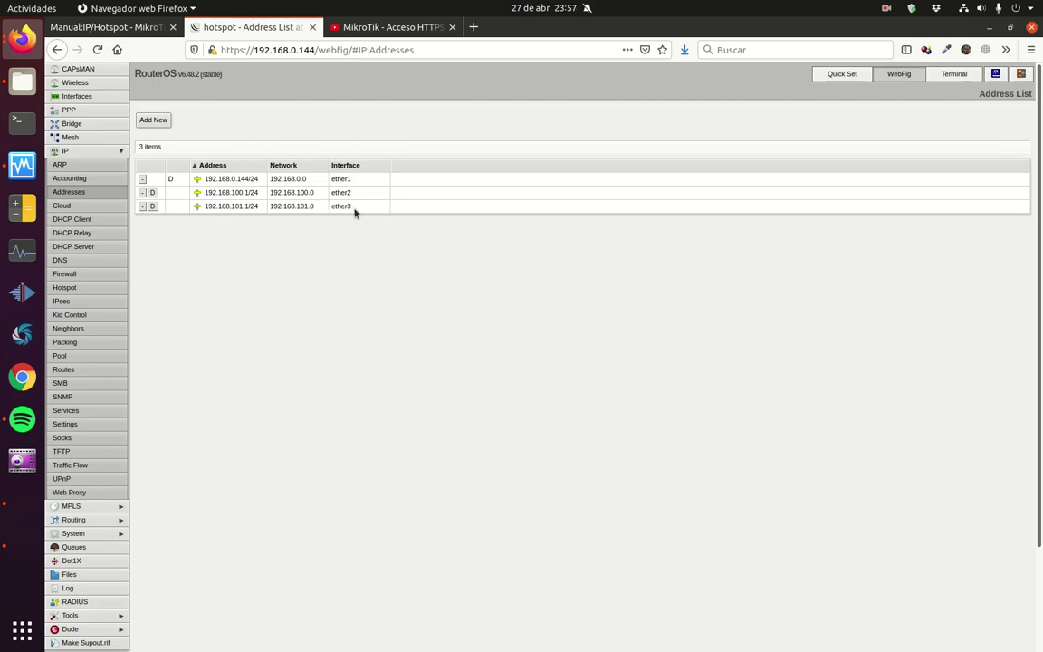
left_click(72, 246)
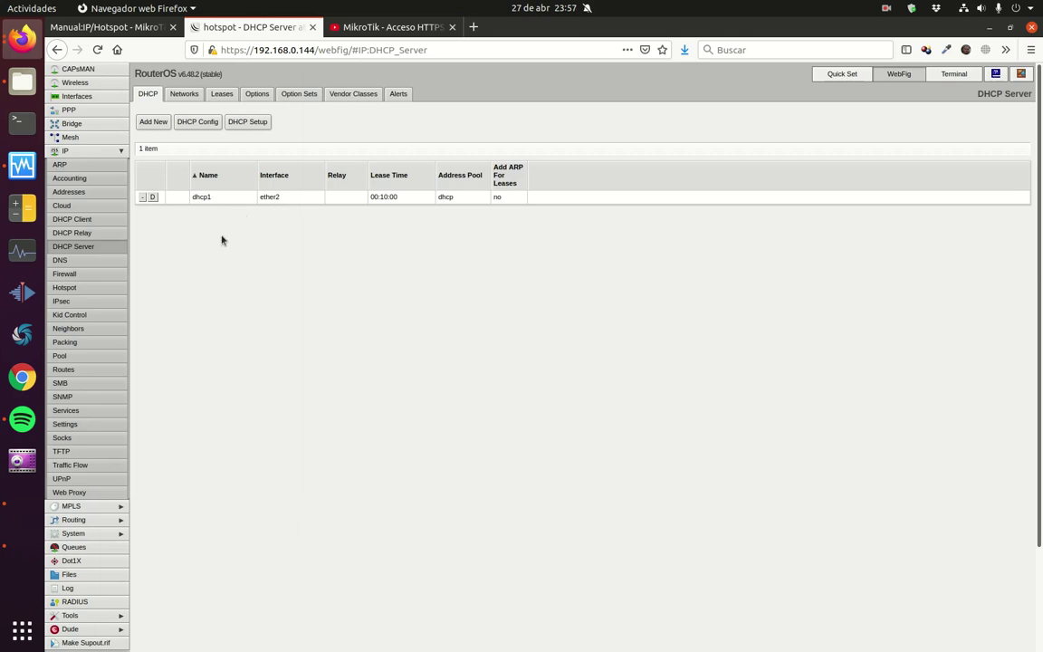
Step: Create IP pool 'pool101' with address range 192.168.101.100-192.168.101.199
left_click(89, 356)
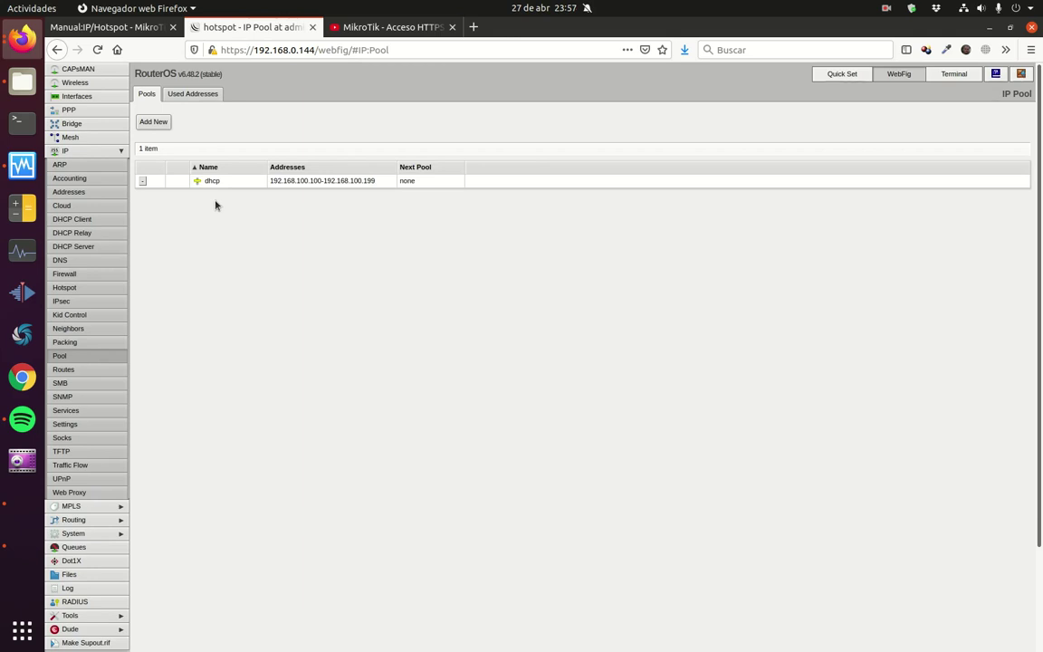
left_click(164, 123)
left_click(271, 150)
type("po")
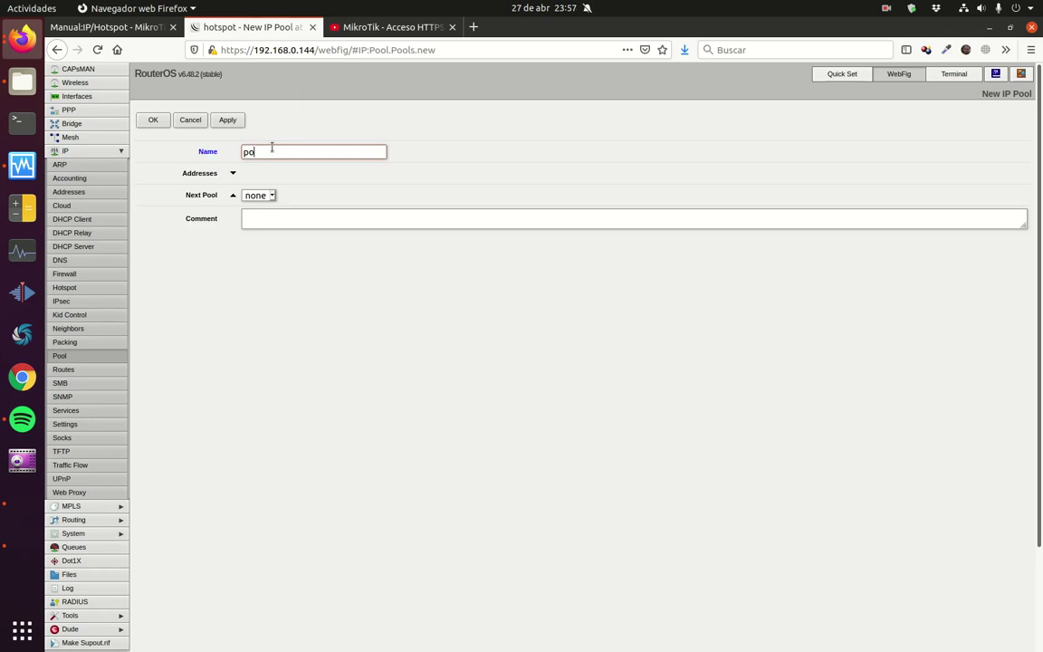
type("ol101")
left_click(232, 173)
left_click_drag(281, 172, 230, 177)
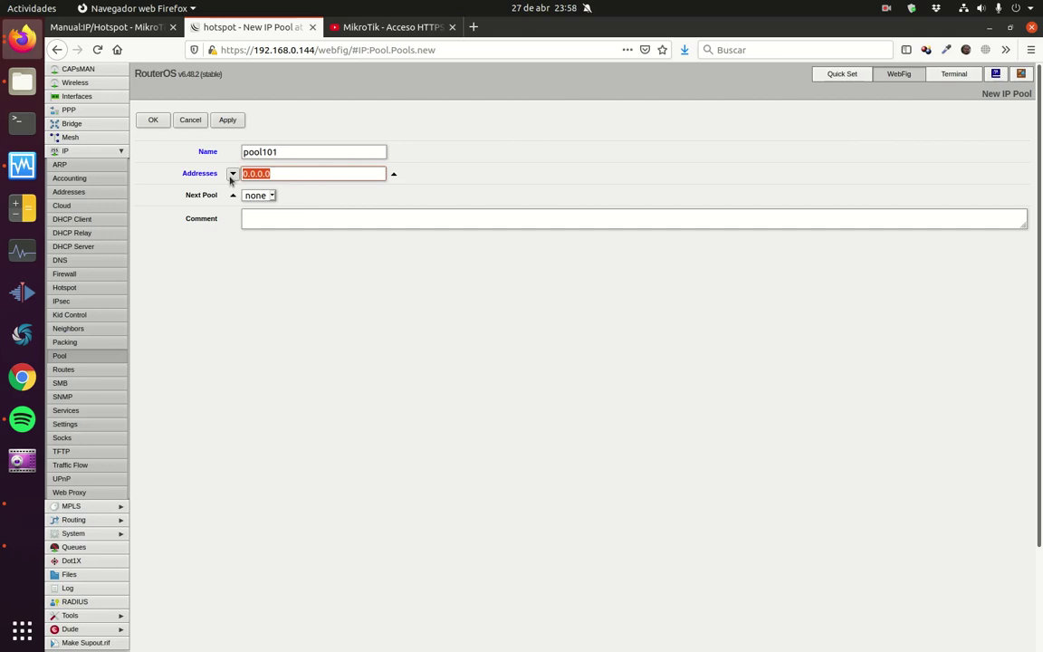
type("192.168.100")
key("BackSpace")
type("1.100-192.")
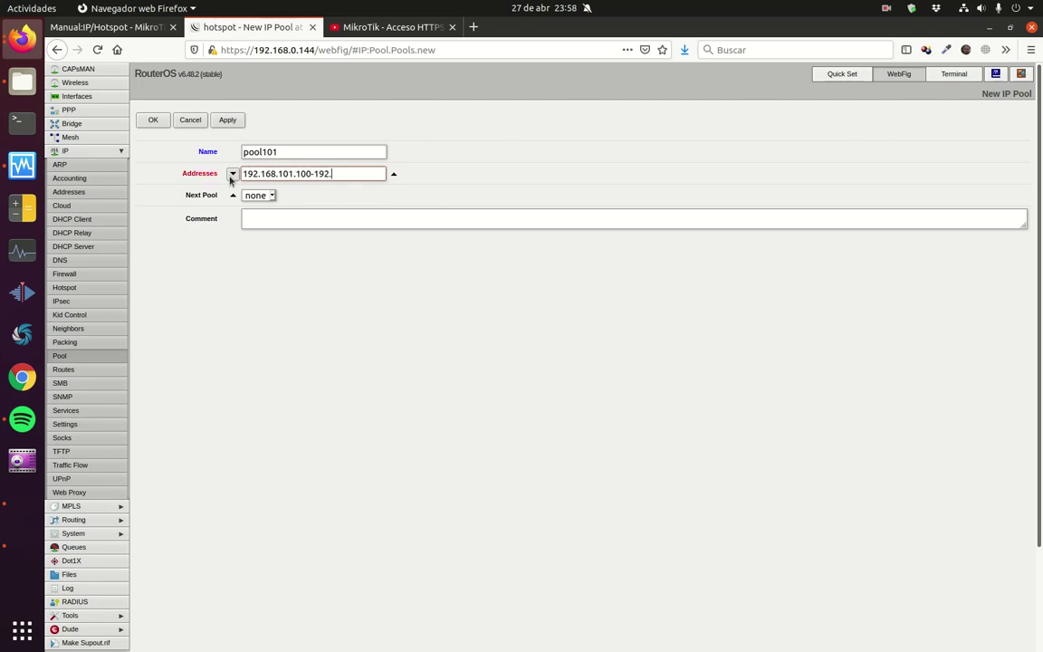
type("168.101.199")
left_click(155, 120)
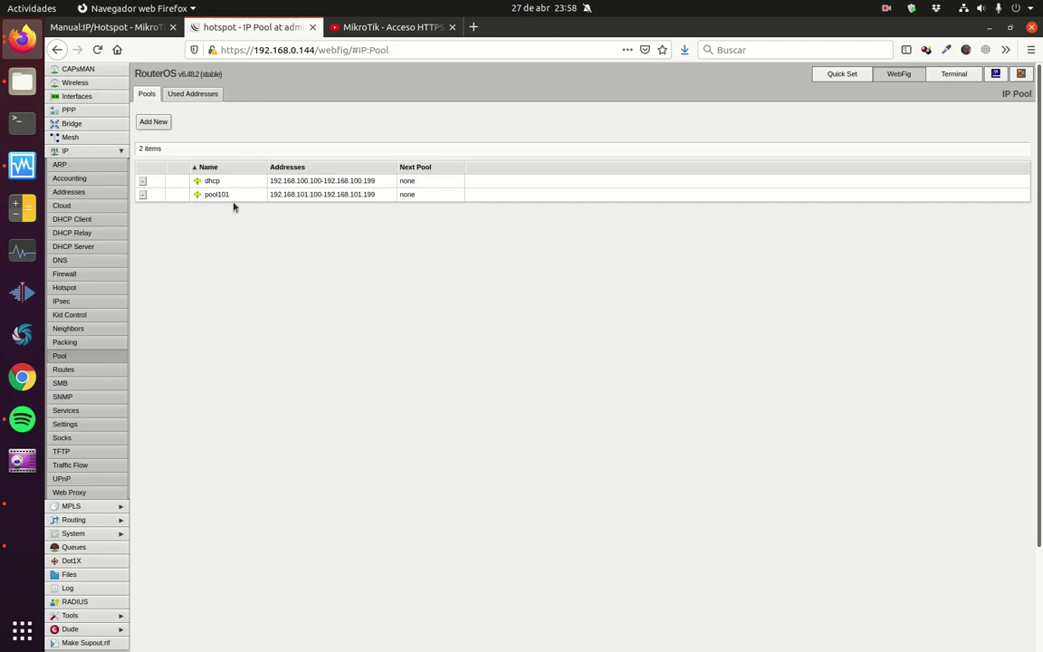
left_click(94, 247)
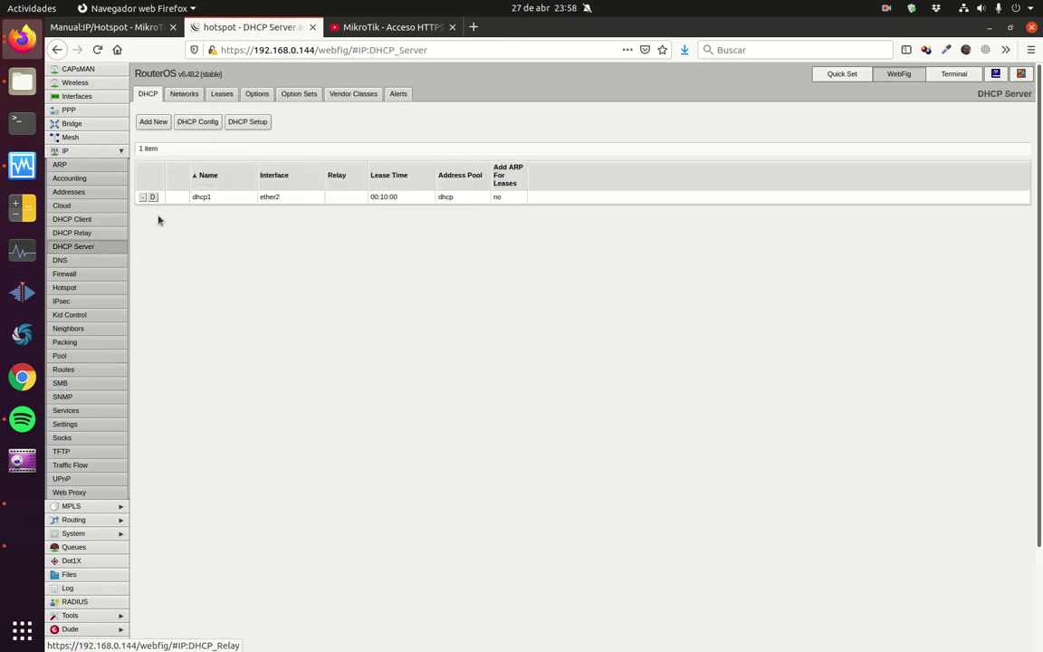
Step: Add an enabled DHCP server 'DHCPServer101' on ether3 using address pool pool101
left_click(154, 122)
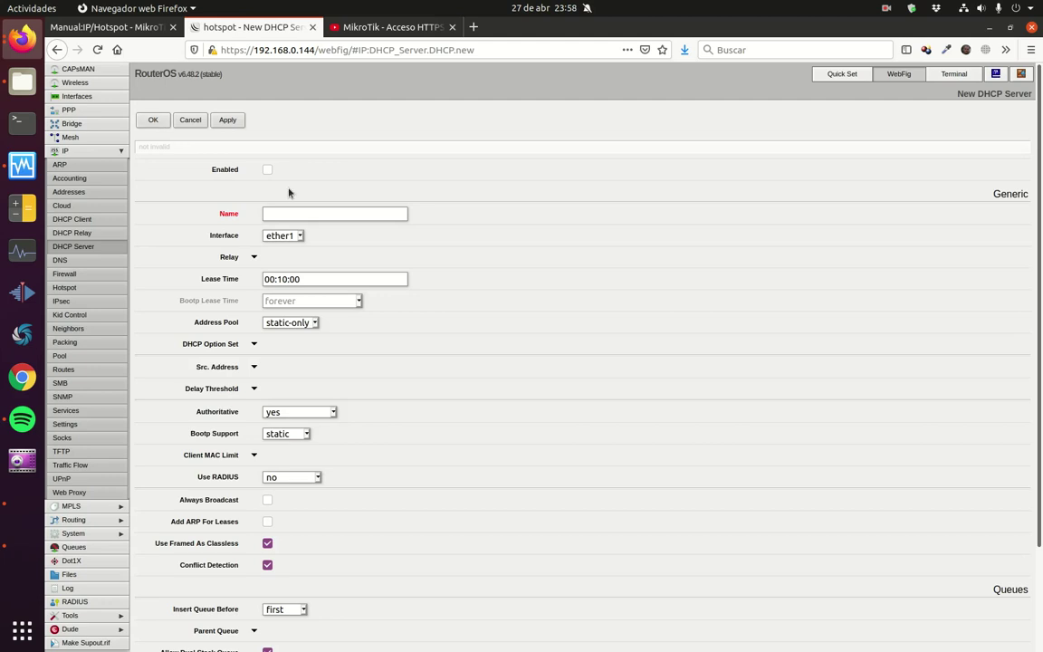
left_click(267, 170)
left_click(318, 212)
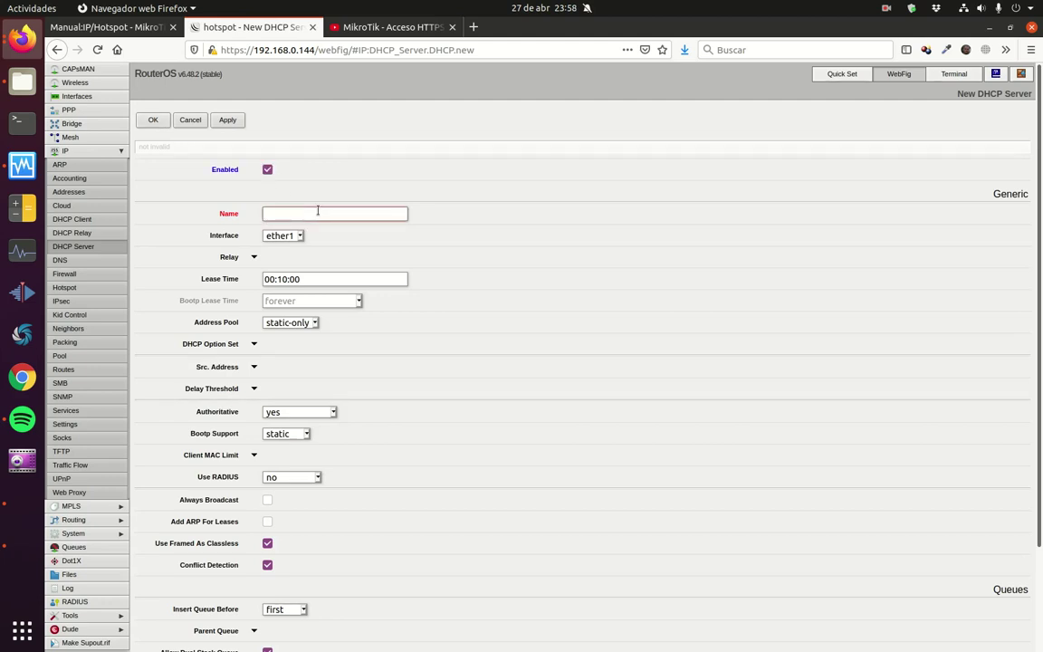
type("DHCPServer101")
left_click(300, 237)
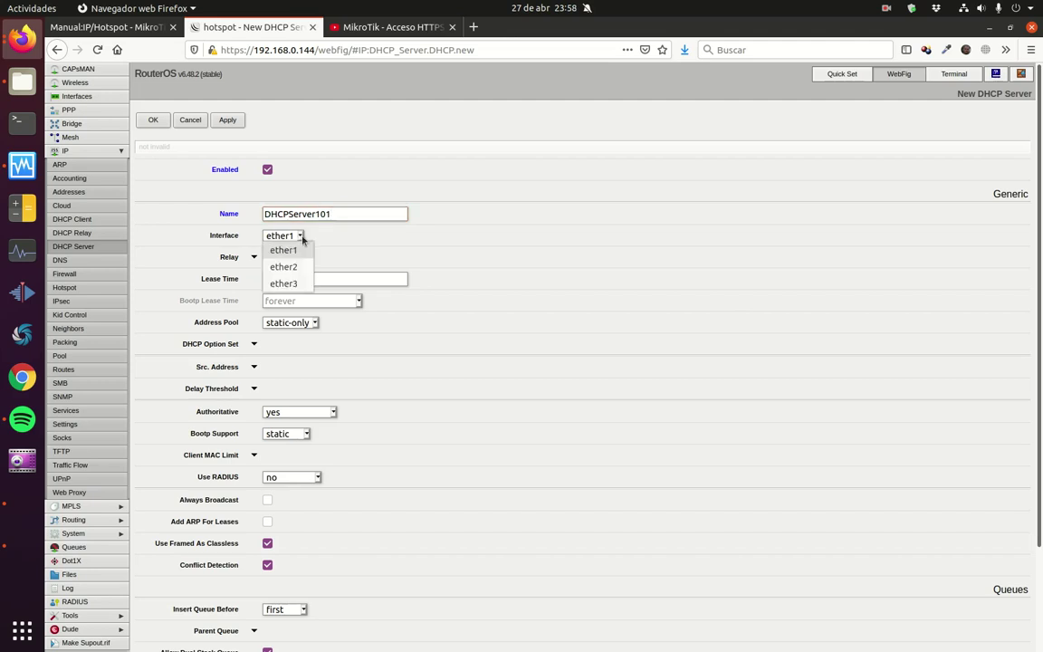
left_click(279, 284)
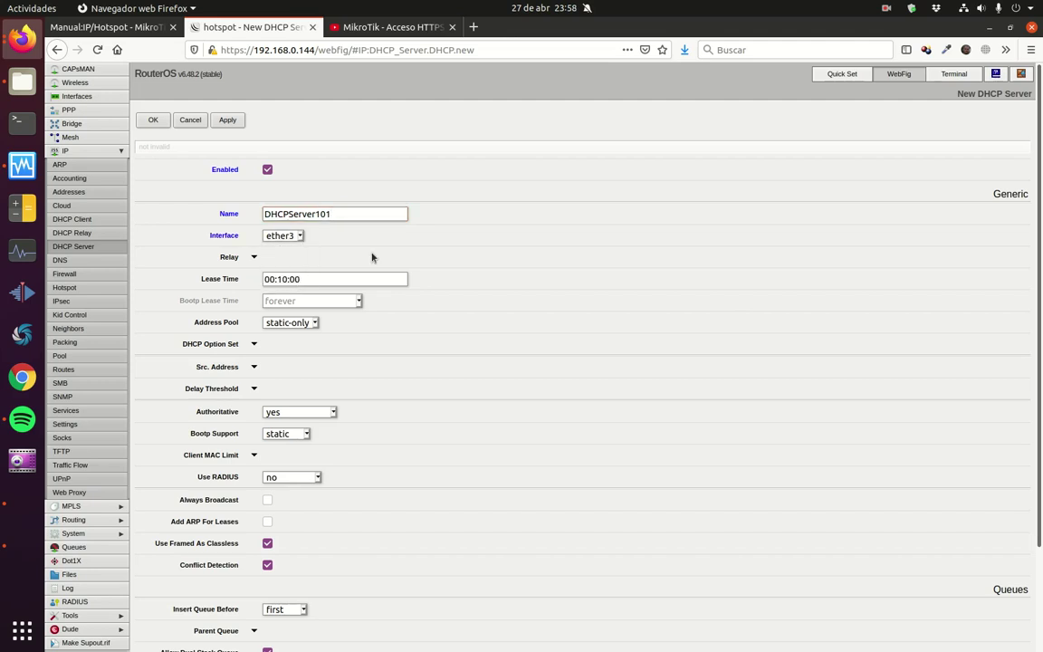
left_click(315, 323)
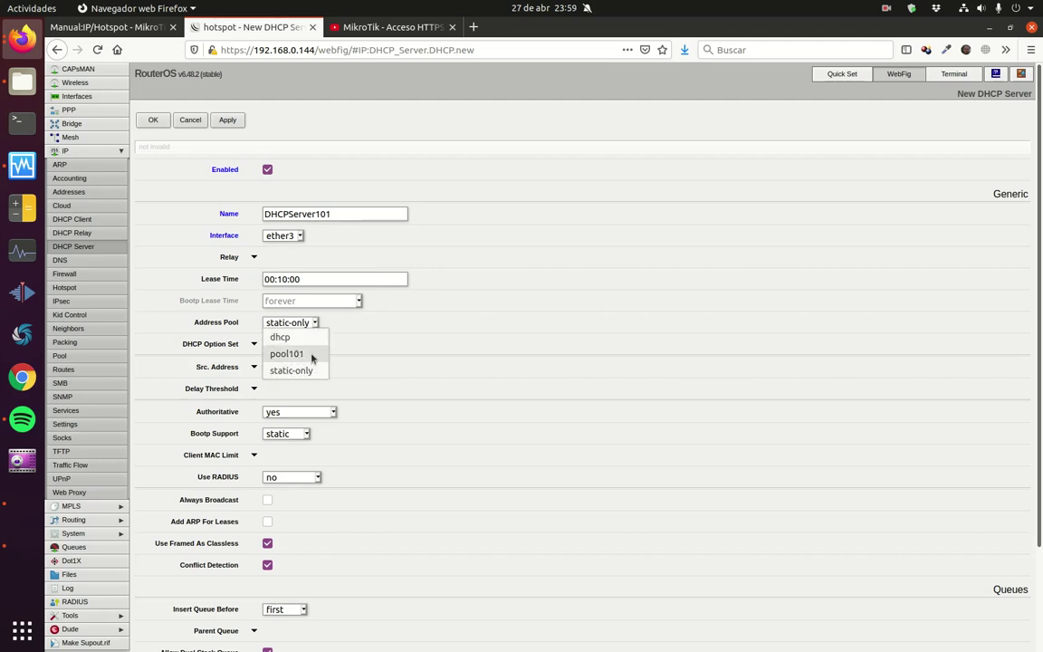
left_click(311, 358)
scroll(313, 358, "down", 3)
scroll(314, 356, "up", 3)
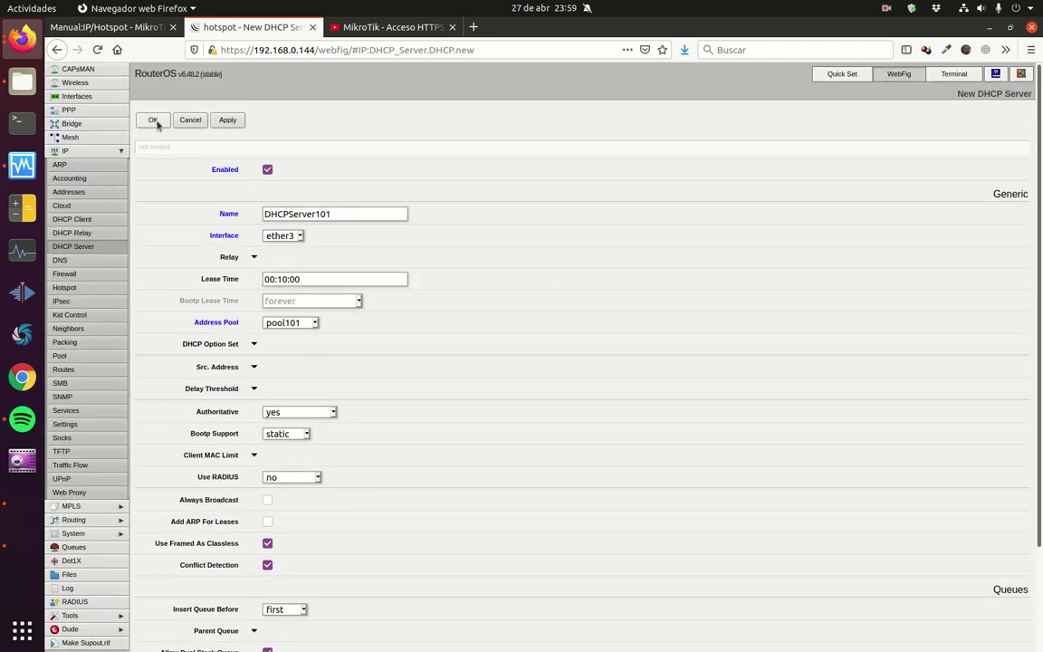
left_click(154, 120)
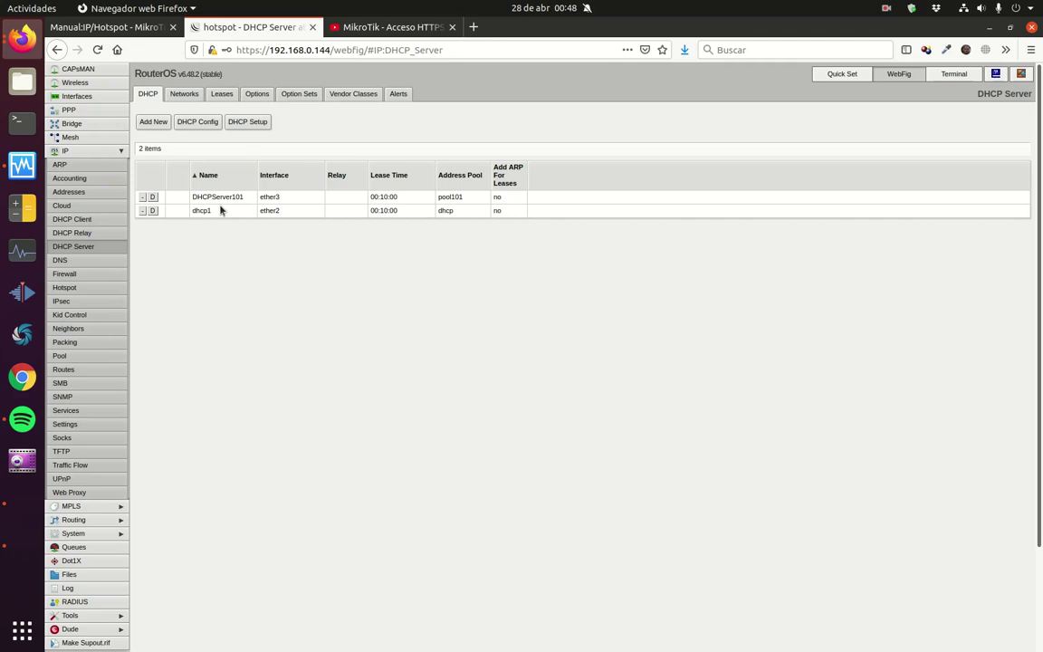
Step: Add DHCP network 192.168.101.0/24 with gateway 192.168.101.1 and netmask 24
left_click(185, 98)
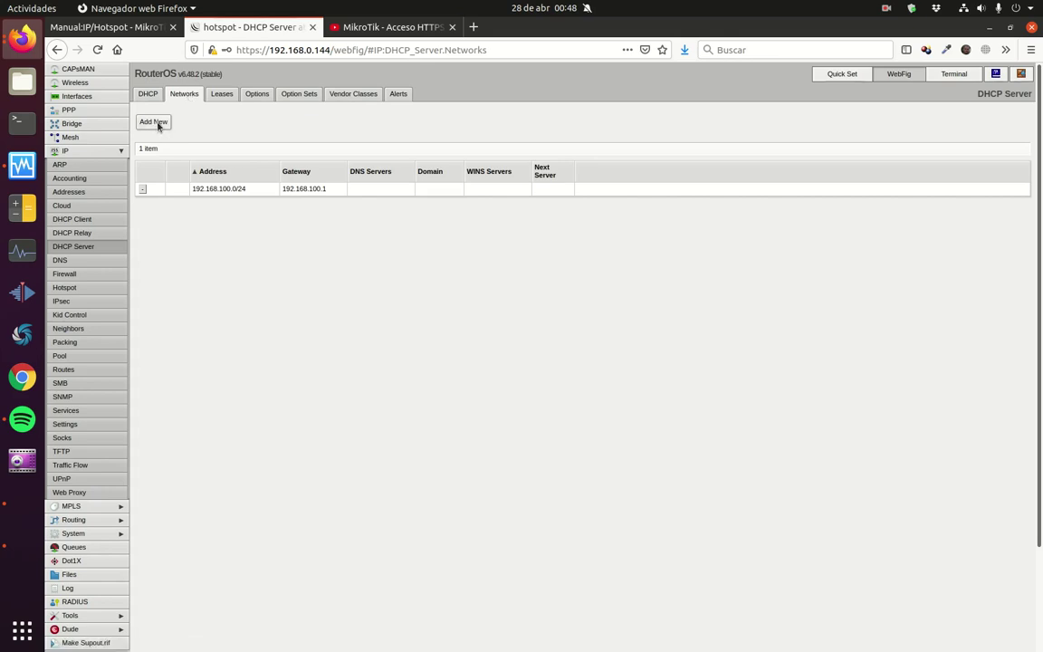
left_click(153, 121)
left_click_drag(301, 149, 204, 148)
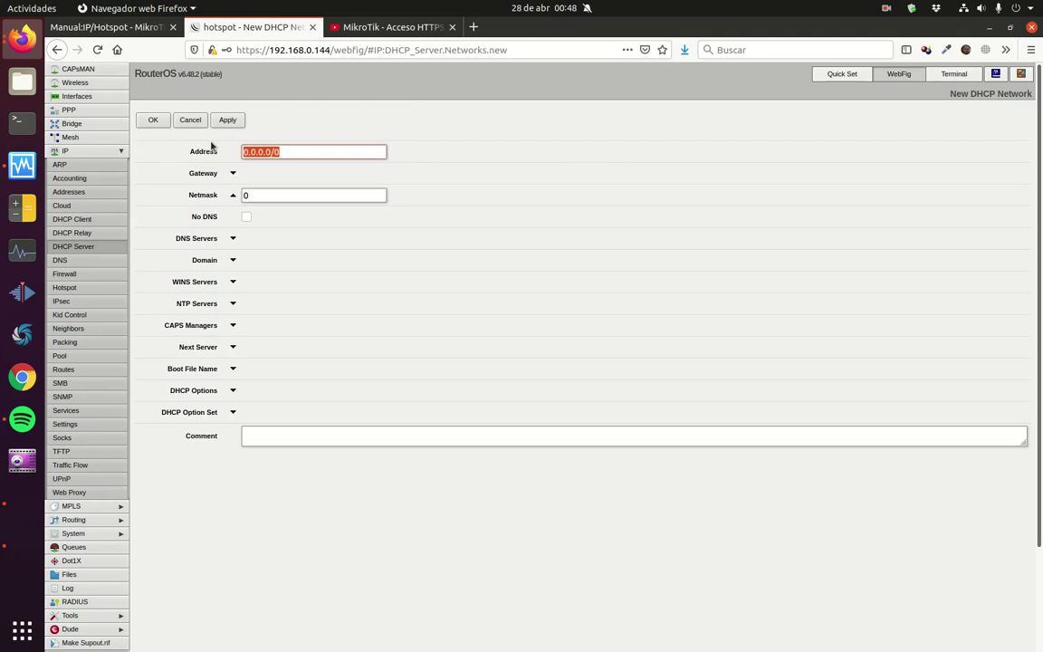
type("192.16")
type("8.101.0/24")
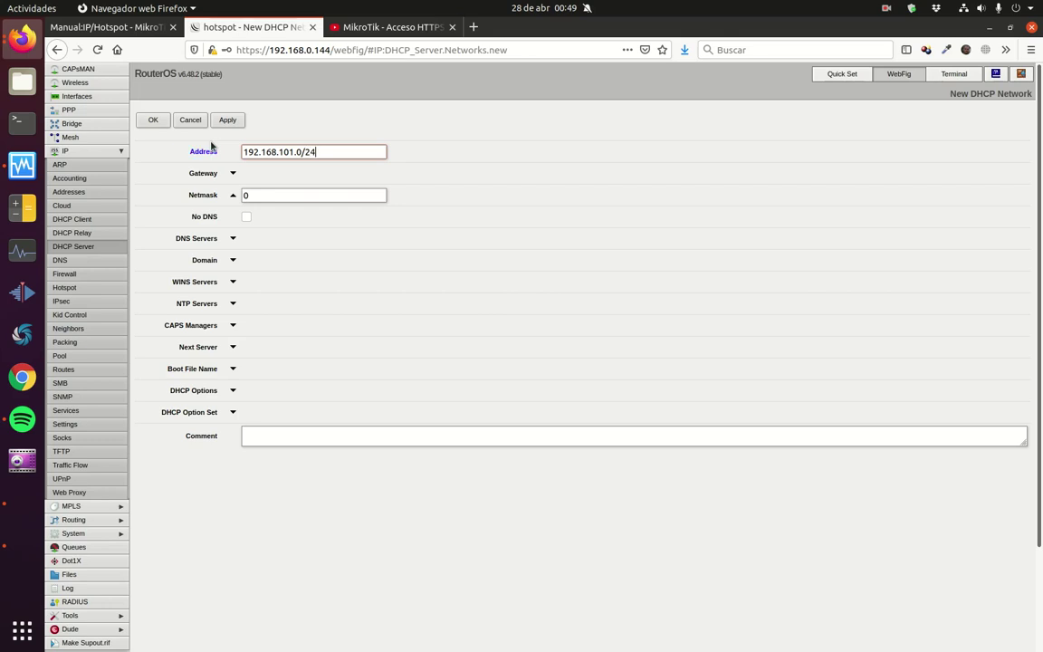
left_click(233, 173)
left_click_drag(302, 172, 215, 174)
type("192.1")
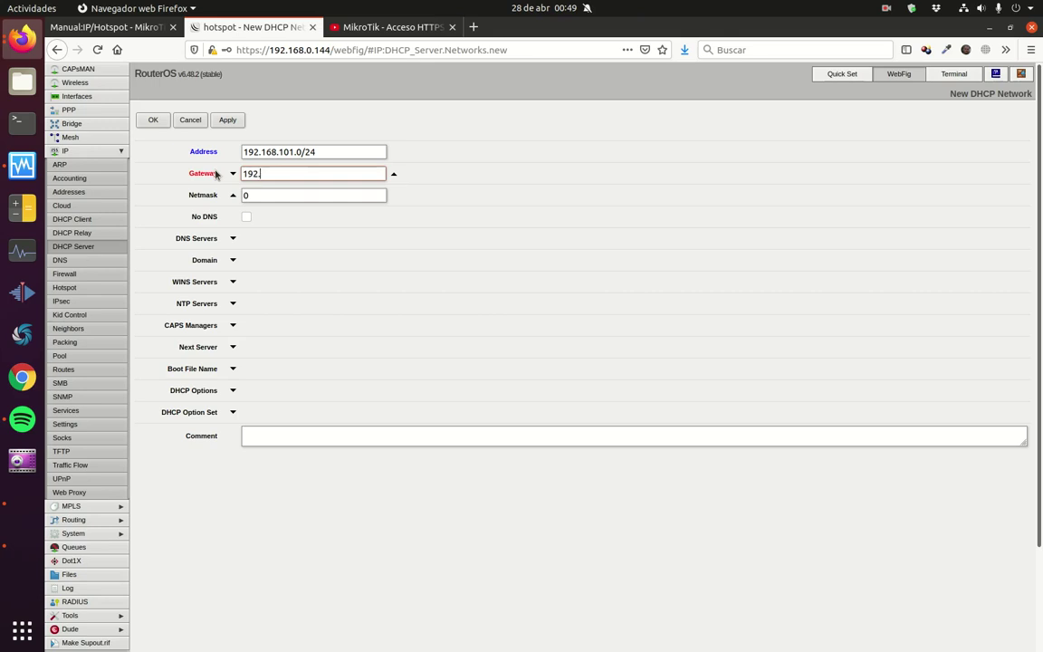
type("68.101.1")
key("Tab")
type("24")
left_click(163, 127)
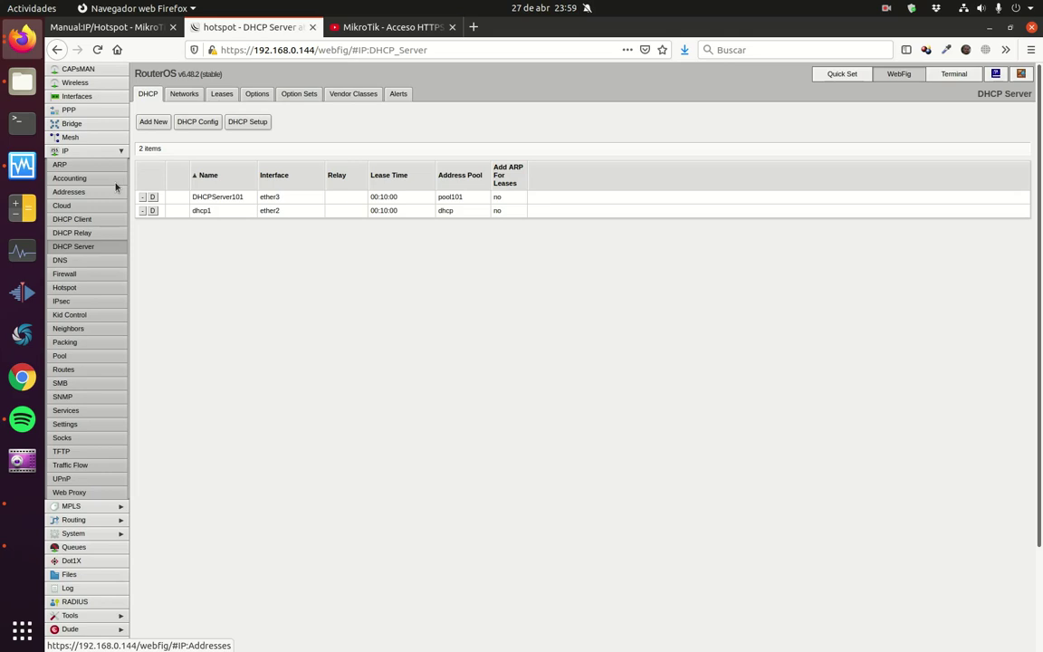
Step: Start a new certificate under System > Certificates named 'HotSpot'
left_click(119, 154)
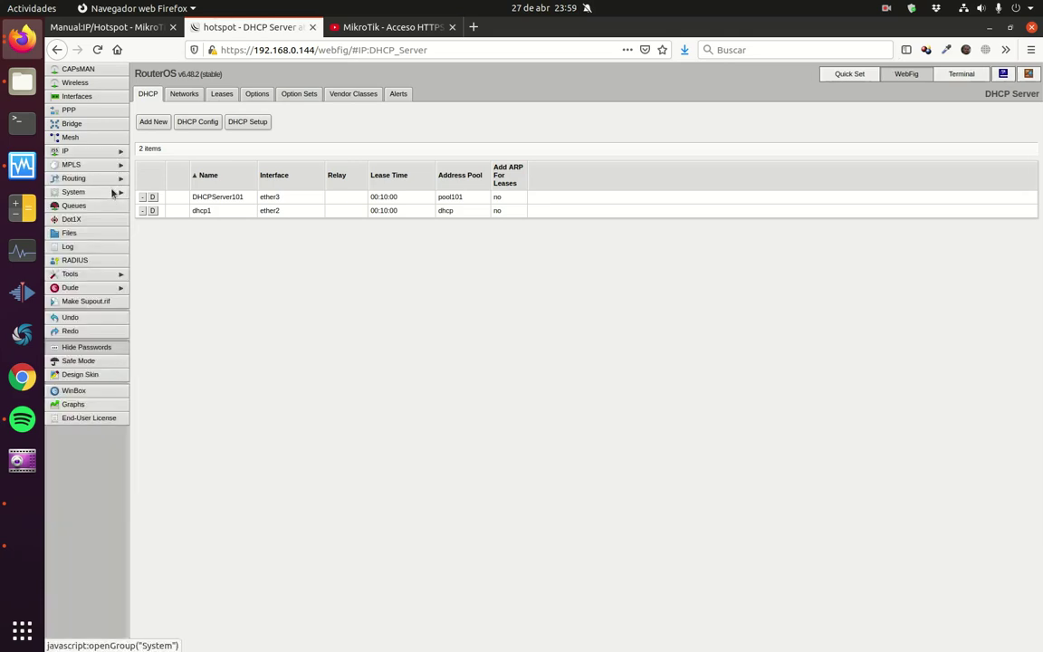
left_click(114, 192)
left_click(100, 221)
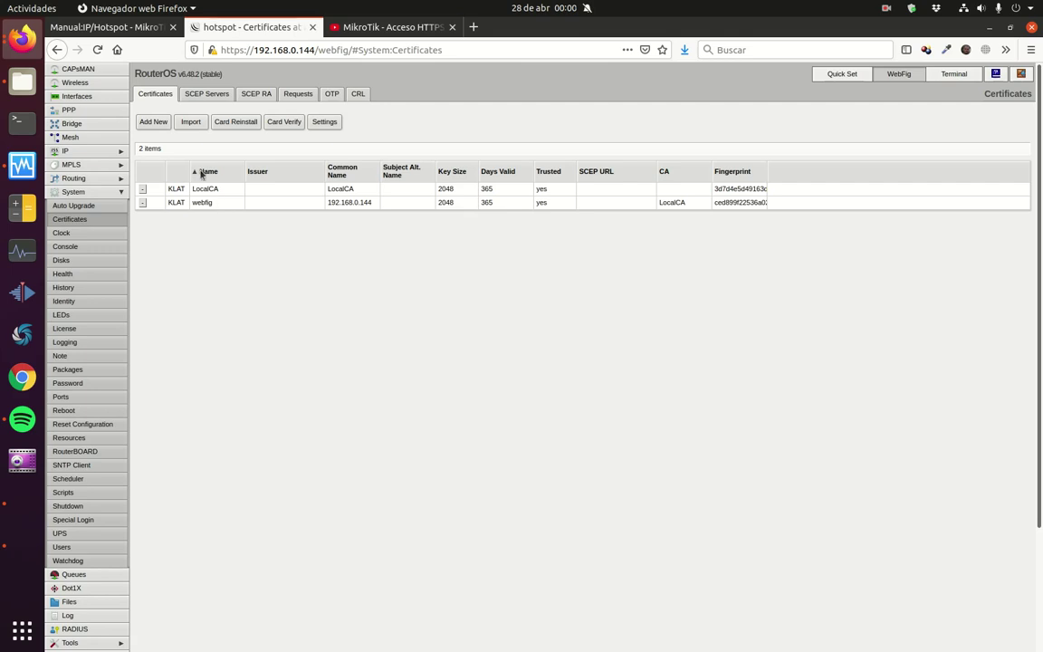
left_click(158, 124)
left_click(284, 192)
type("HotSpot")
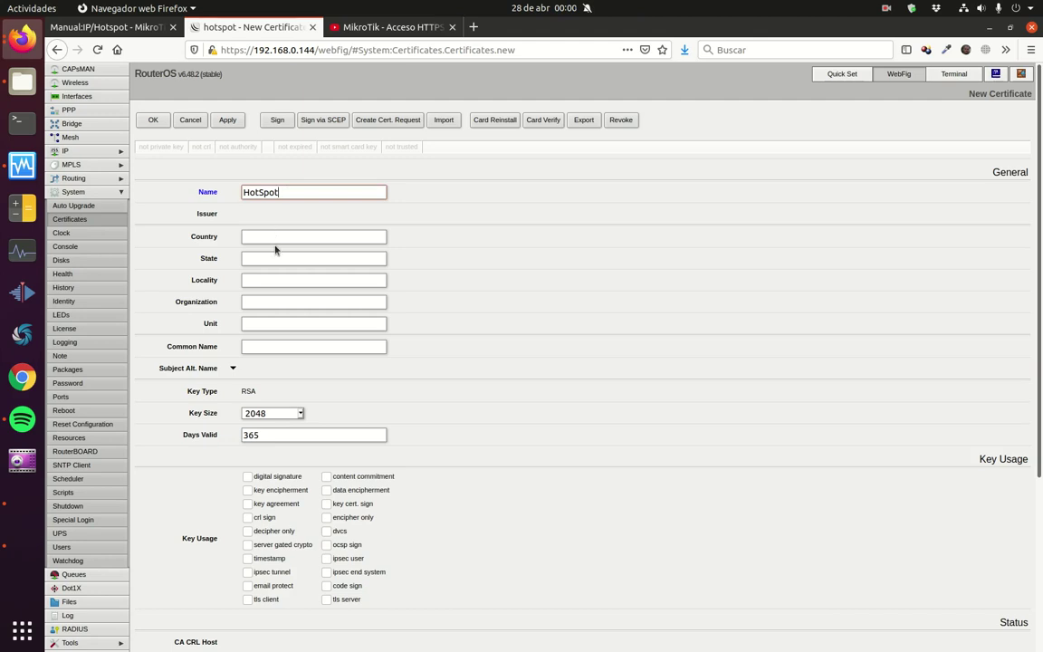
Step: Set the certificate's common name to 192.168.101.1 and apply it
left_click(278, 348)
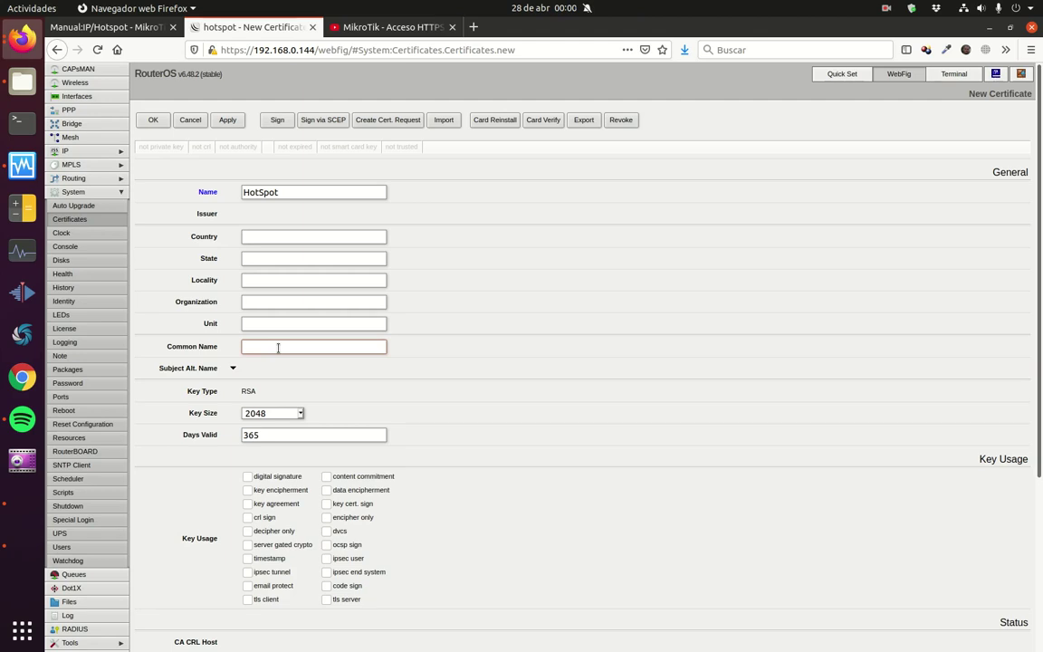
type("192.168.101.1")
scroll(232, 465, "down", 3)
scroll(231, 465, "up", 2)
scroll(261, 386, "up", 1)
left_click(230, 121)
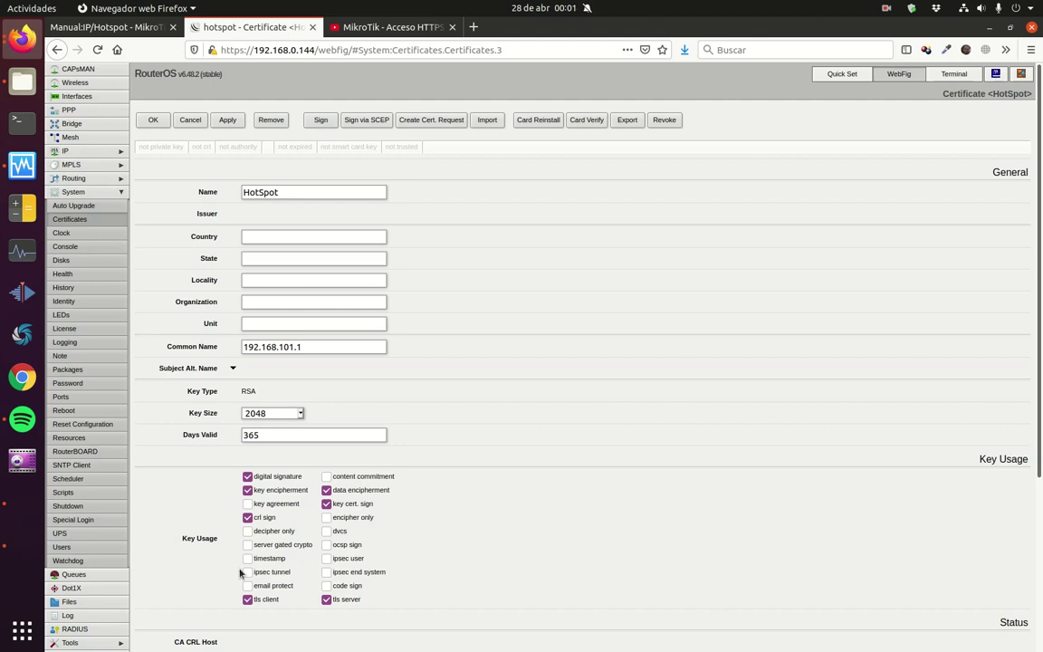
Step: Sign the HotSpot certificate with LocalCA and mark it as trusted
left_click(323, 126)
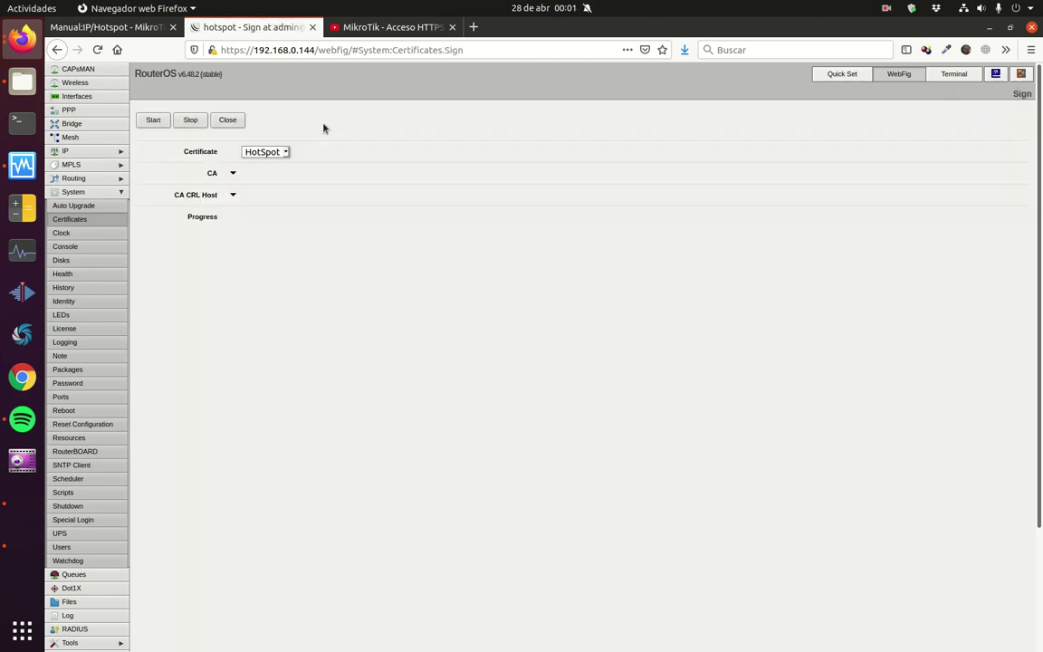
left_click(233, 174)
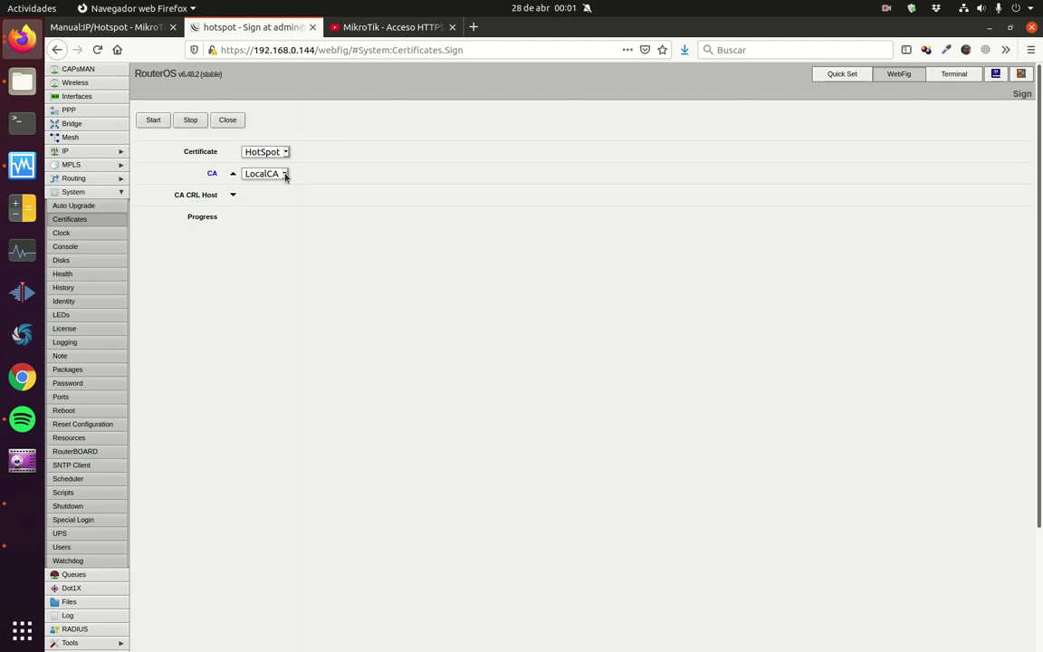
left_click(152, 121)
left_click(226, 121)
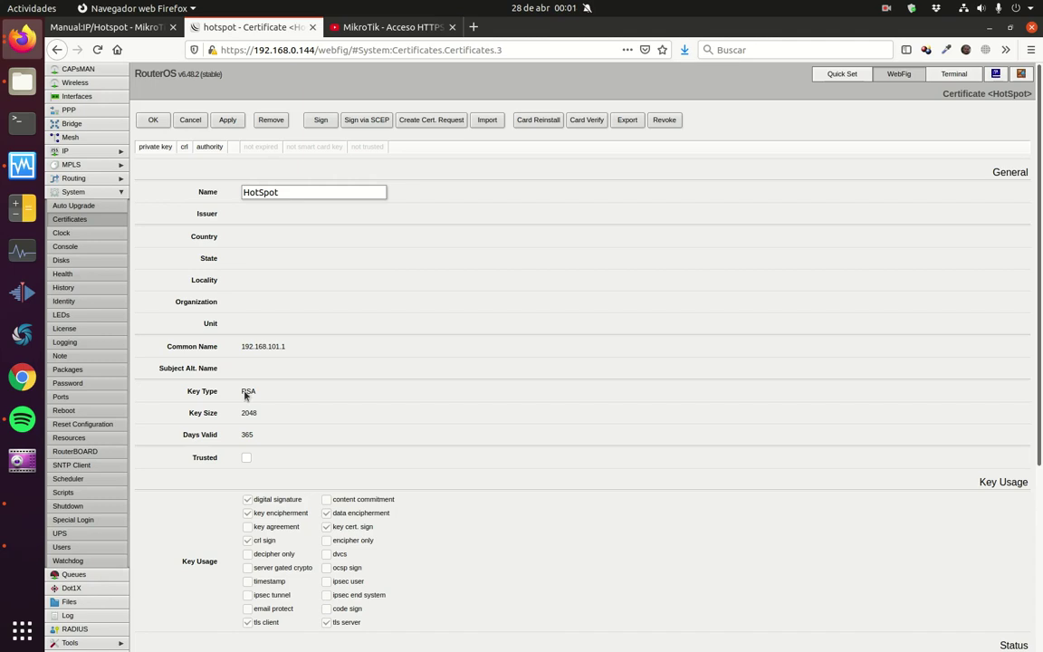
left_click(248, 459)
left_click(152, 121)
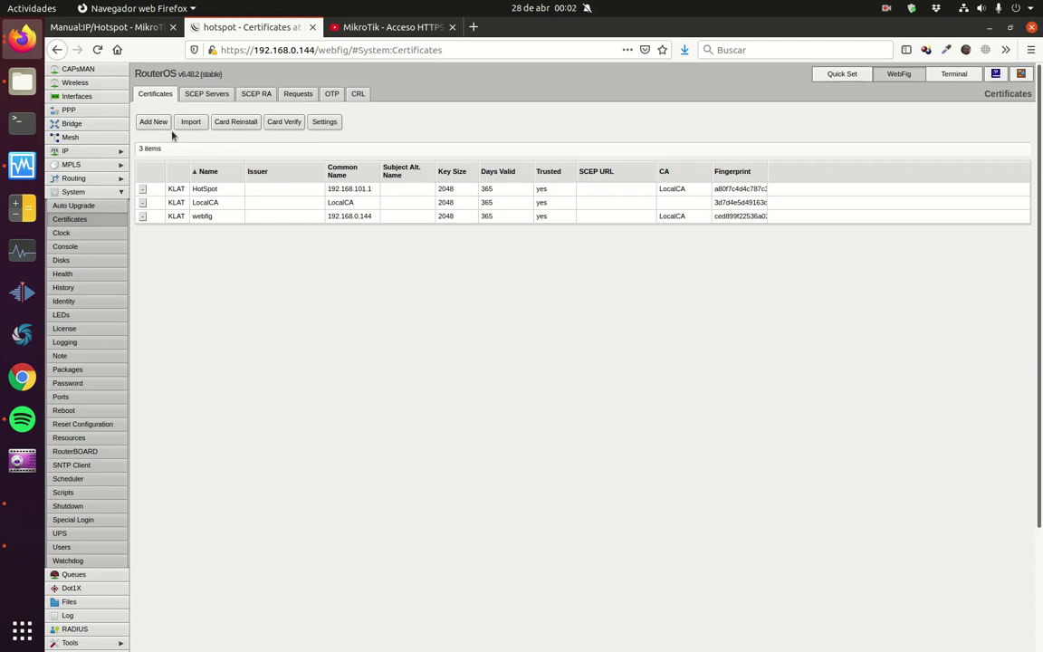
Step: Open the IP > Firewall filter rules page
left_click(118, 191)
left_click(124, 153)
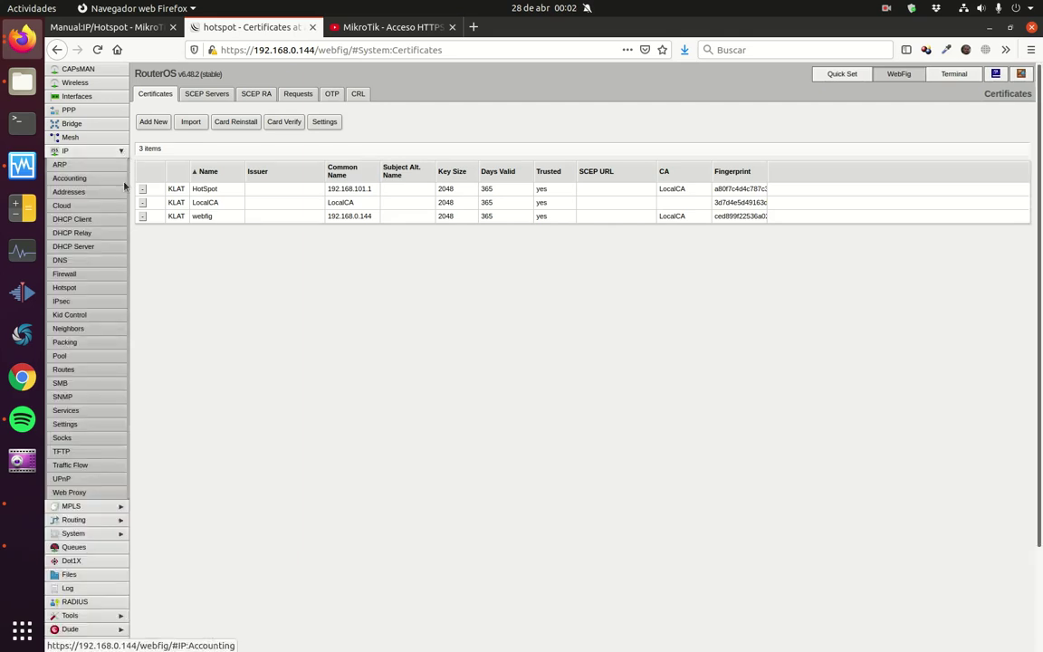
left_click(88, 278)
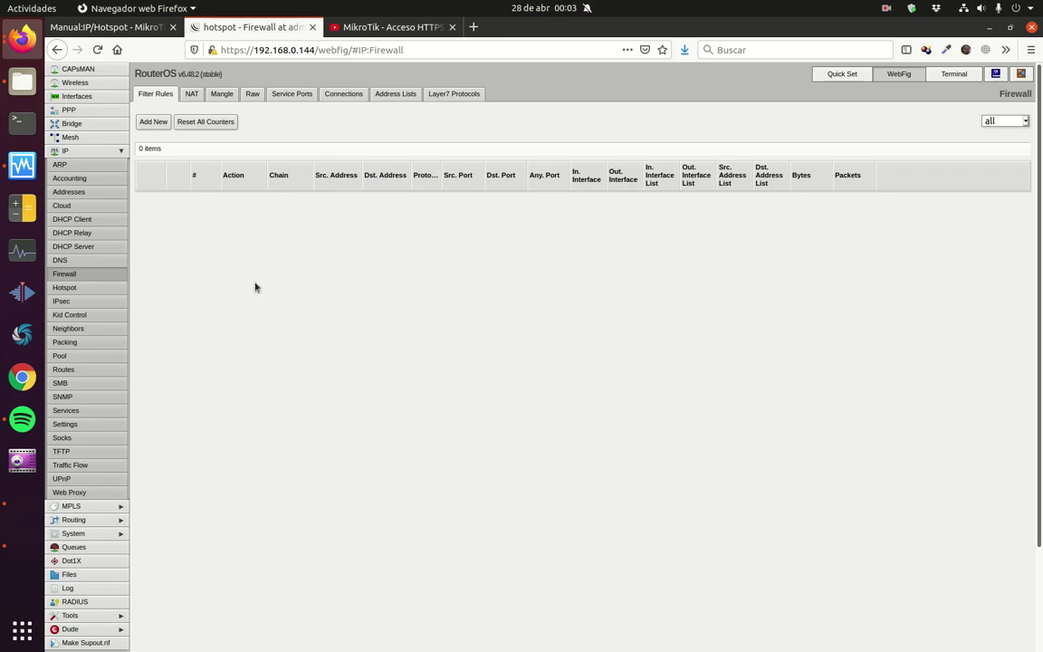
Step: Review the srcnat masquerade NAT rule, then open the IP > Hotspot servers list
left_click(193, 99)
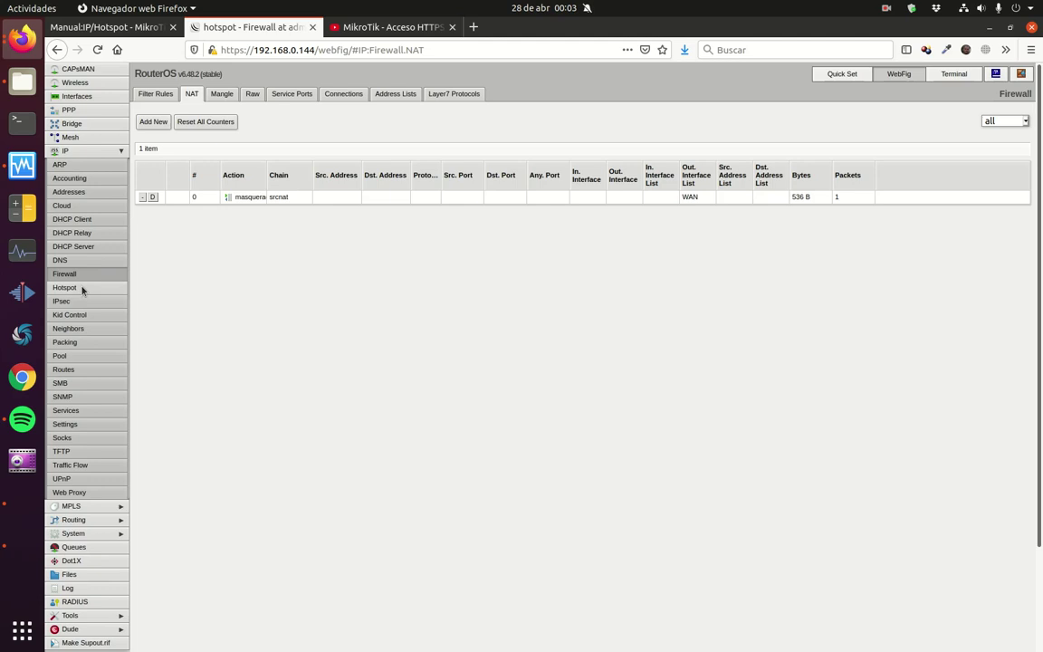
left_click(82, 287)
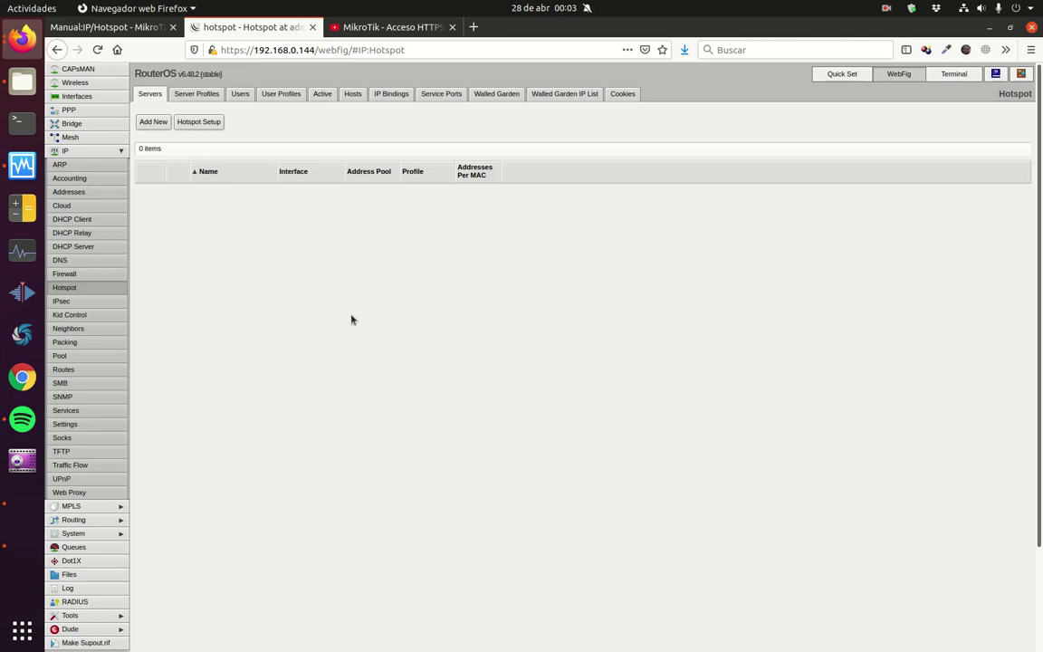
Step: Browse the Server Profiles, Users and User Profiles lists, and inspect the default profile's Login By without changes
left_click(190, 98)
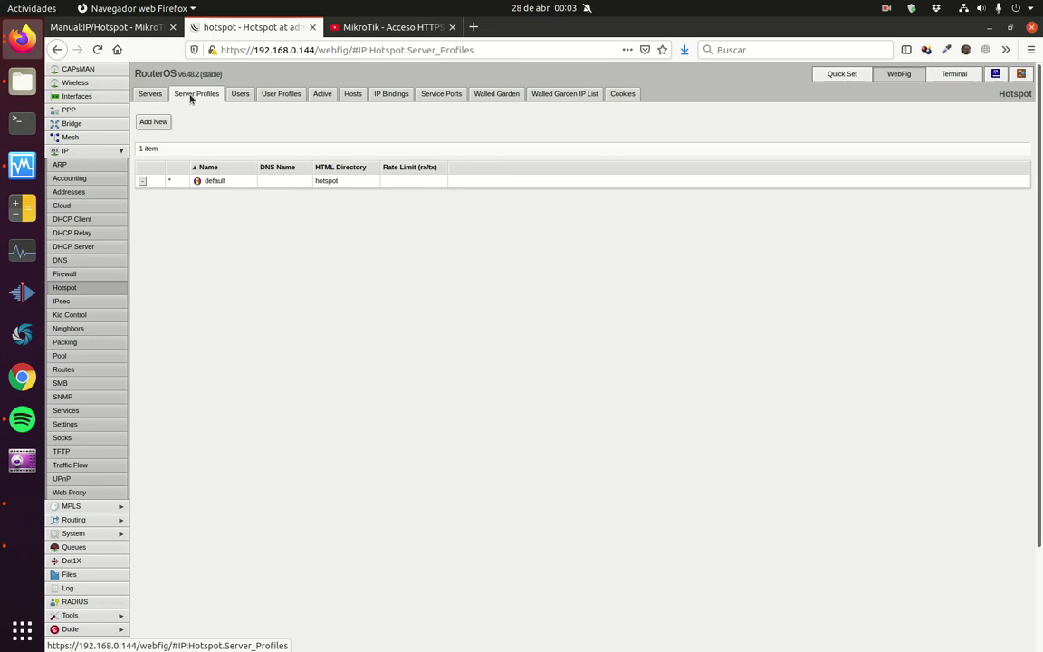
left_click(234, 100)
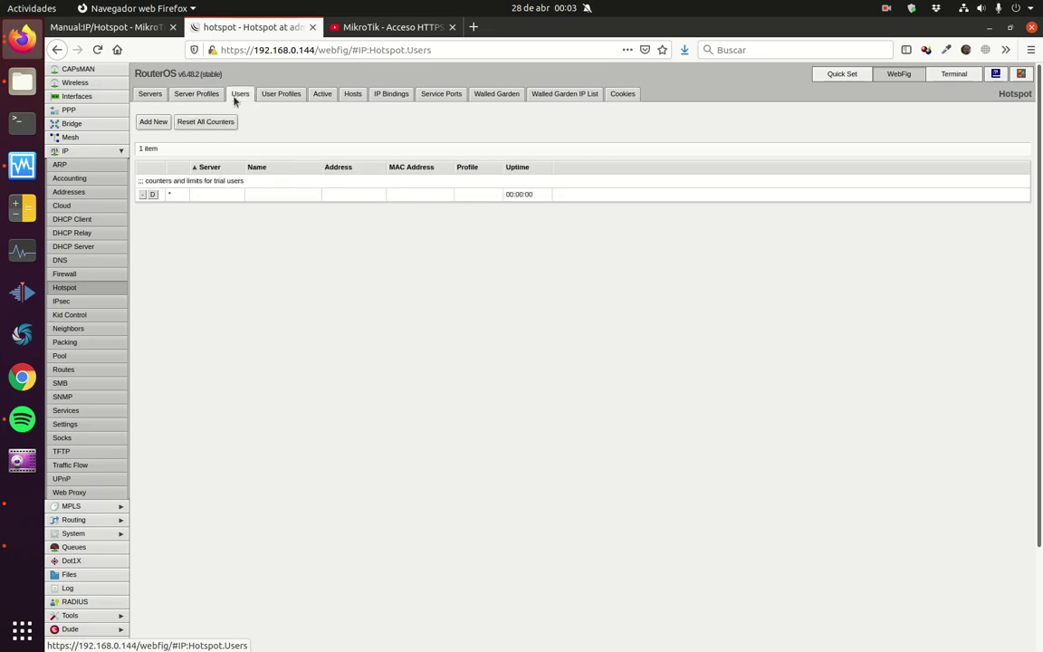
left_click(282, 98)
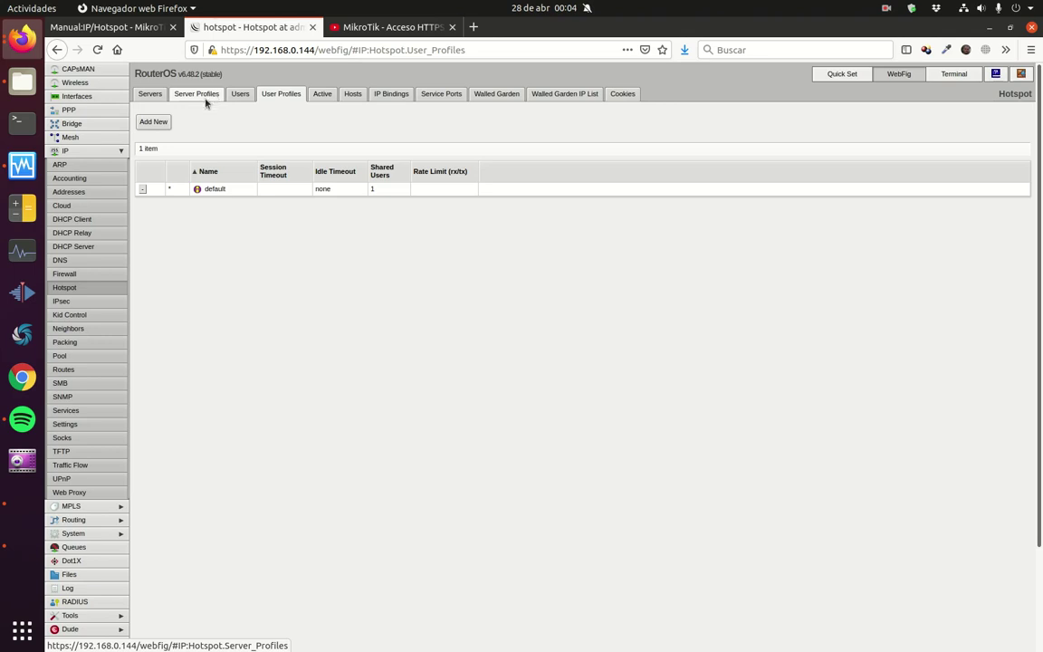
left_click(206, 96)
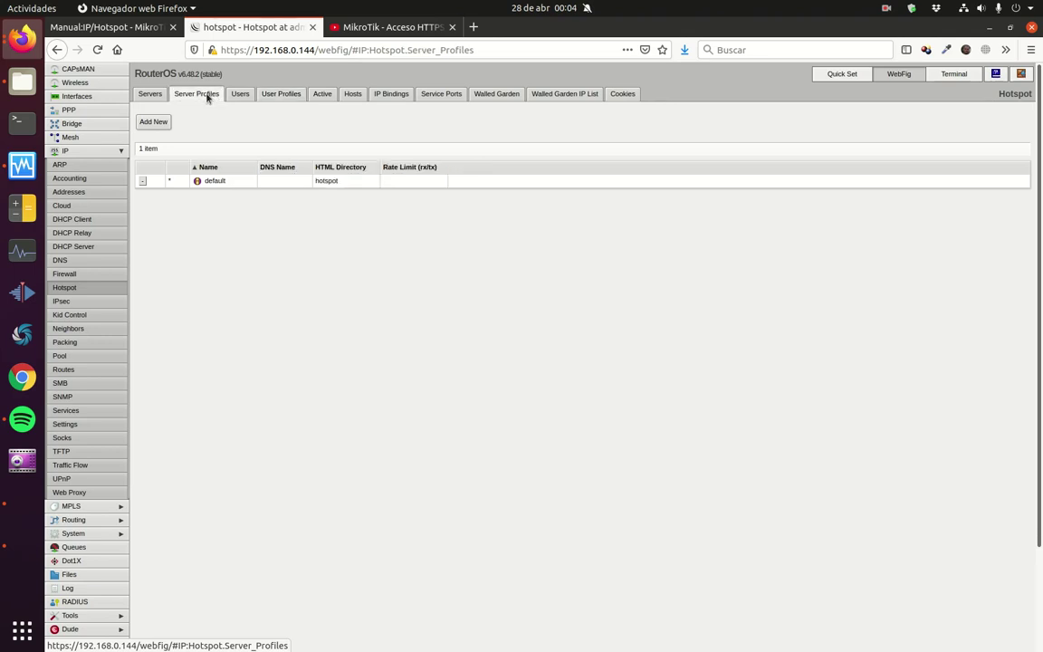
left_click(214, 181)
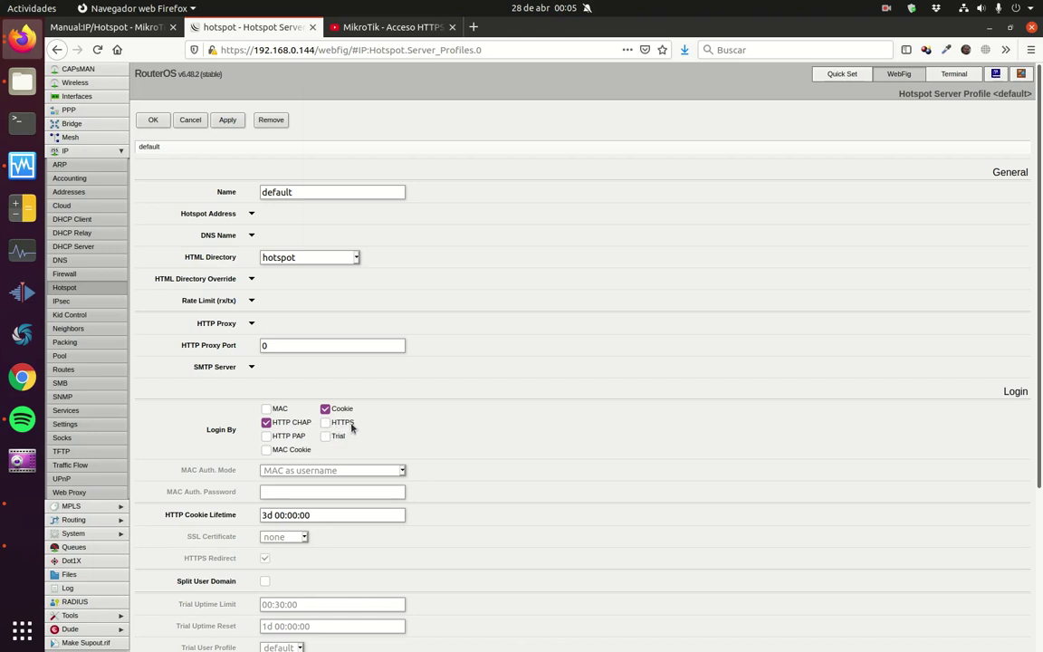
left_click(190, 120)
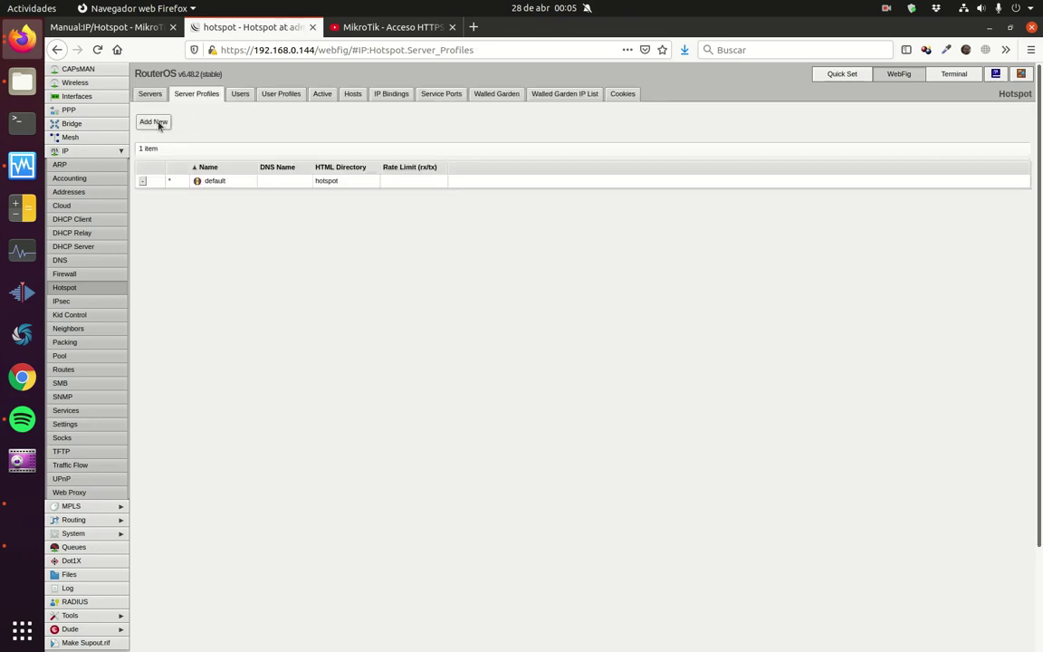
Step: Create server profile PerfilServer101 with login switched from HTTP CHAP to HTTPS
left_click(154, 122)
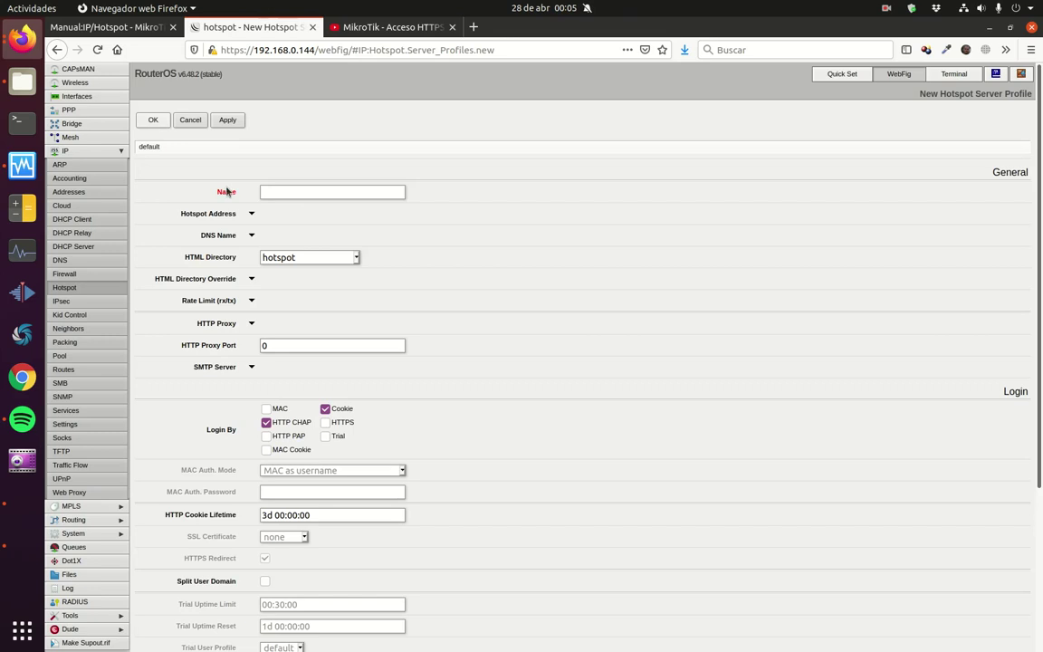
left_click(292, 191)
type("Perfi")
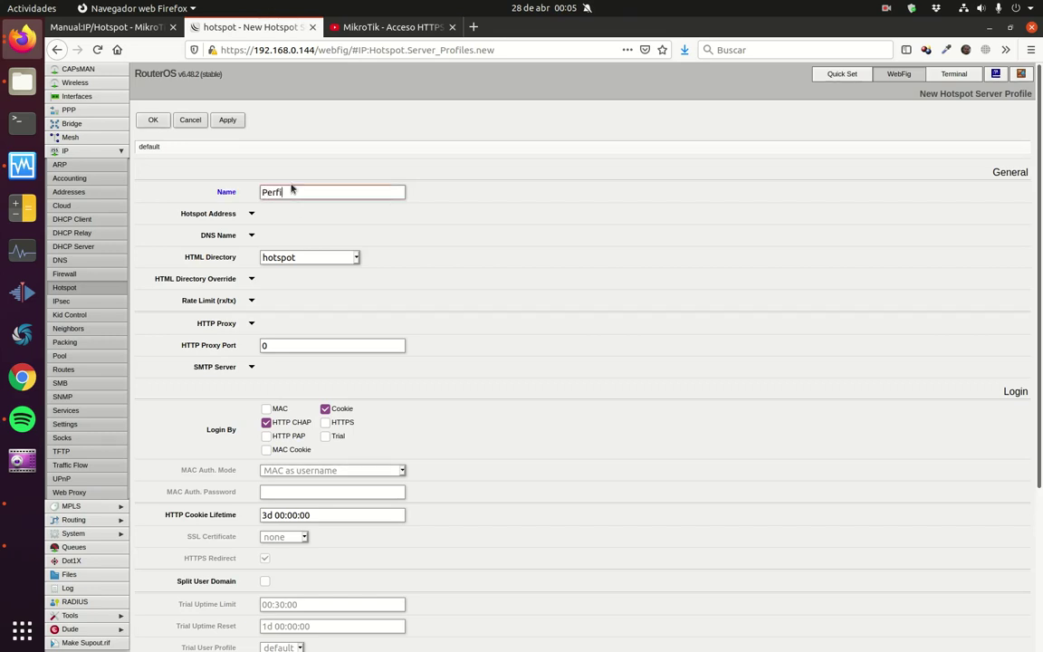
type("lServer101")
left_click(267, 423)
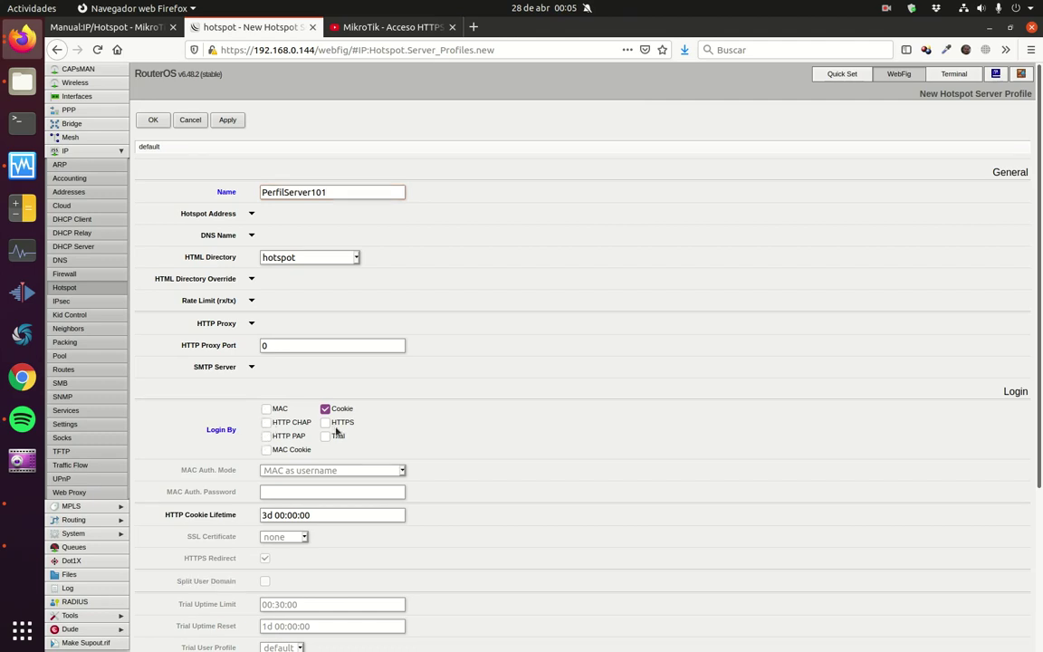
left_click(326, 423)
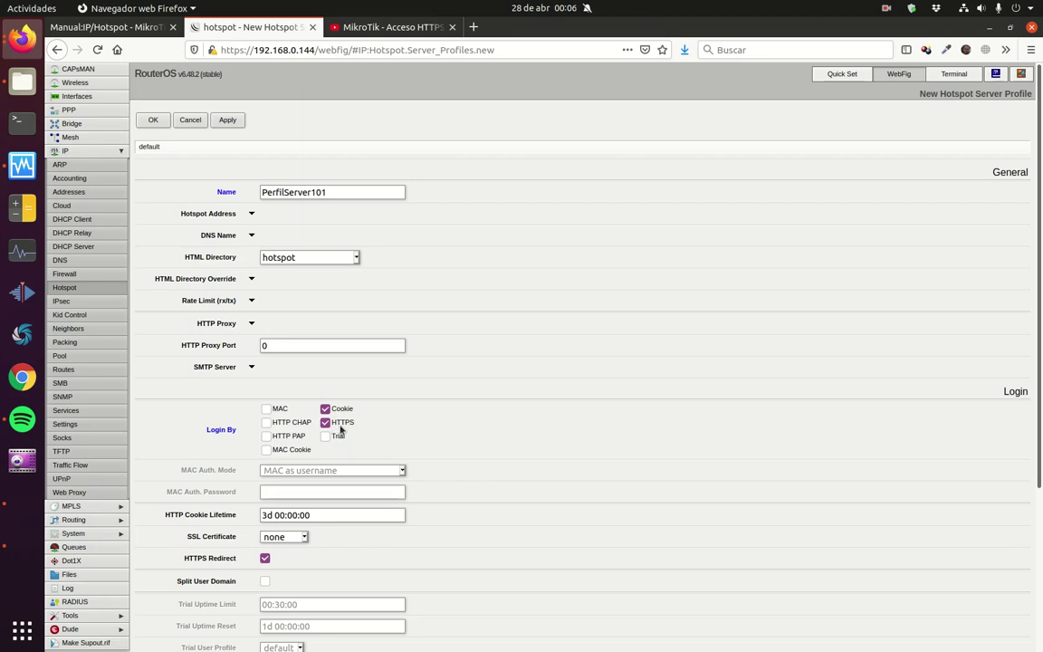
Step: Set the profile's SSL certificate to HotSpot and save it
scroll(350, 416, "down", 1)
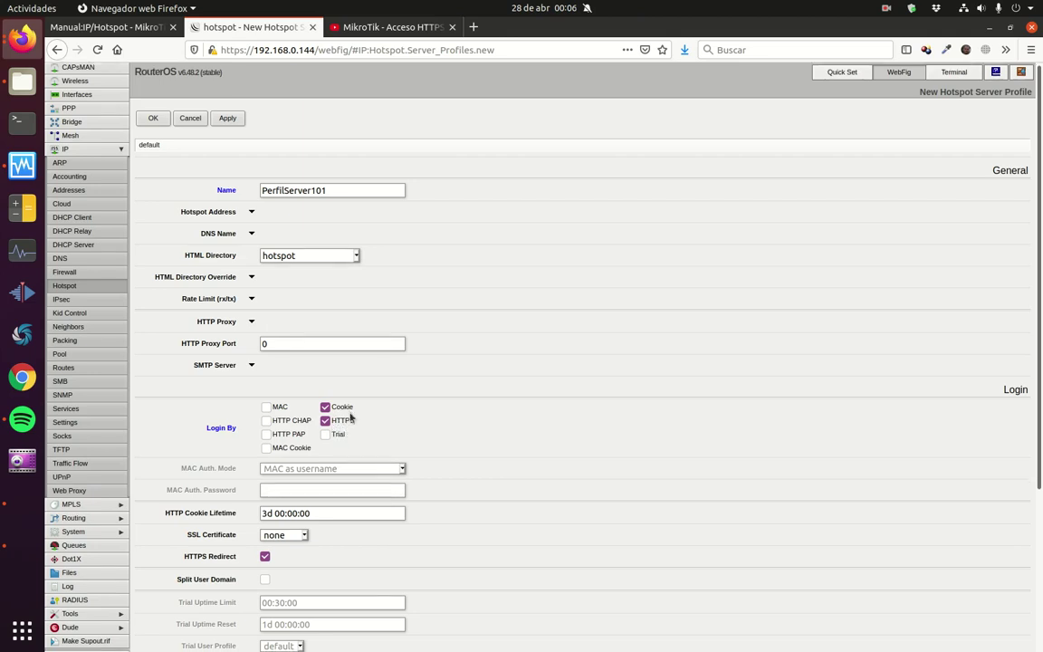
scroll(351, 416, "down", 3)
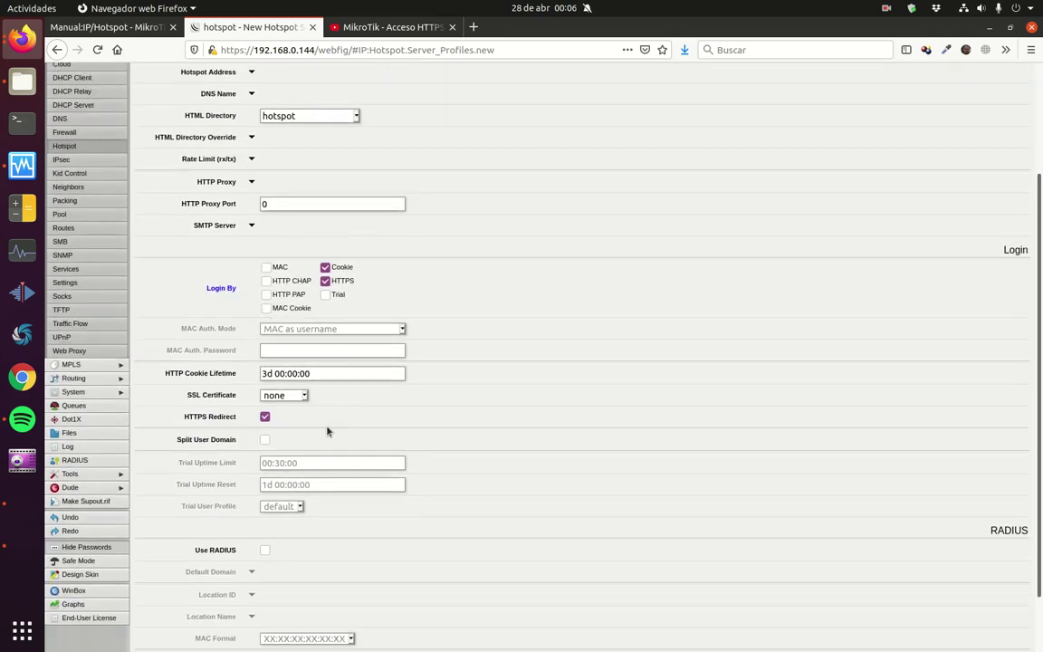
left_click(304, 396)
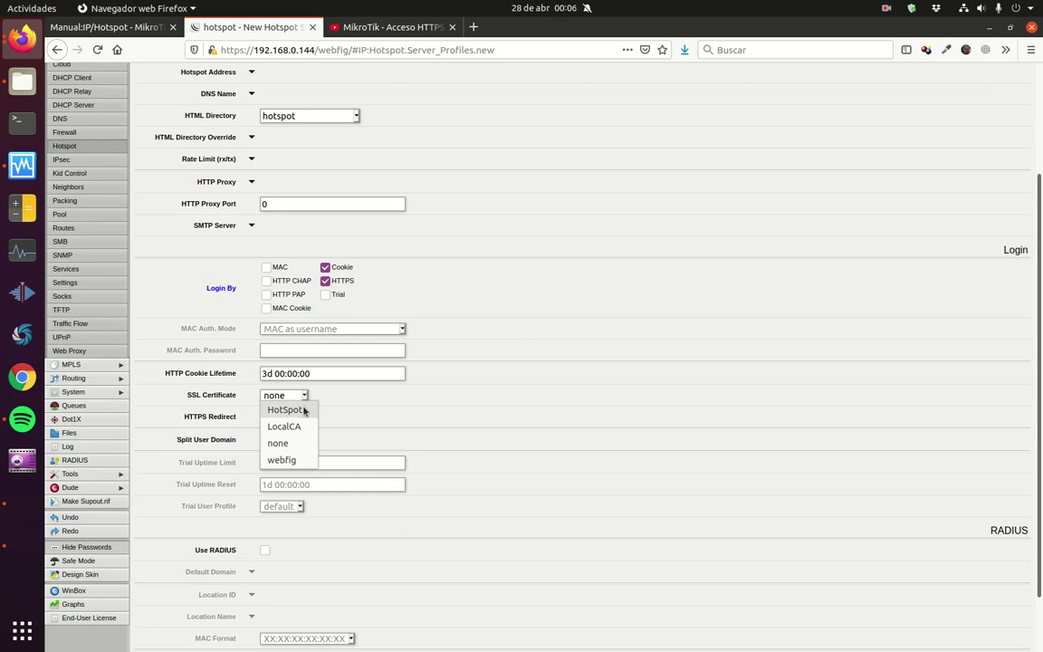
left_click(285, 410)
scroll(339, 405, "up", 3)
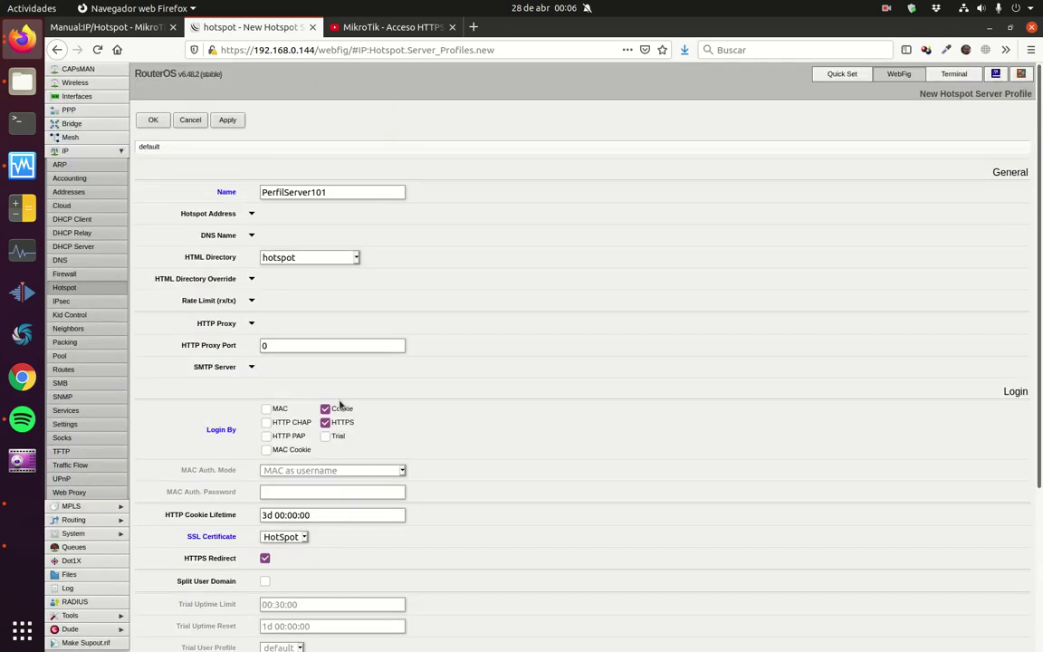
left_click(154, 120)
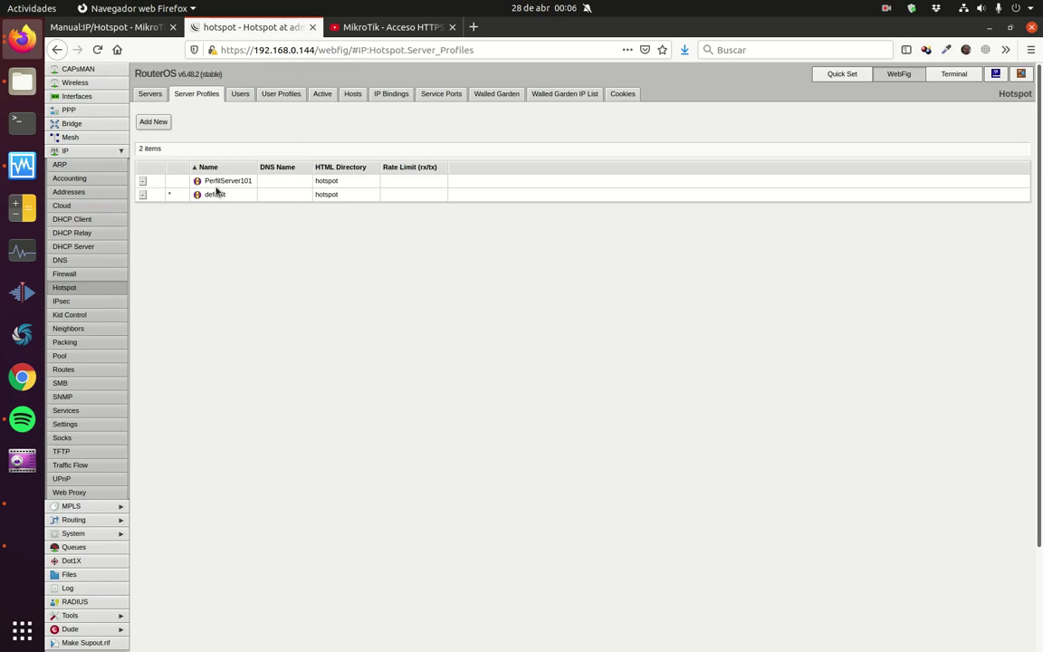
left_click(154, 96)
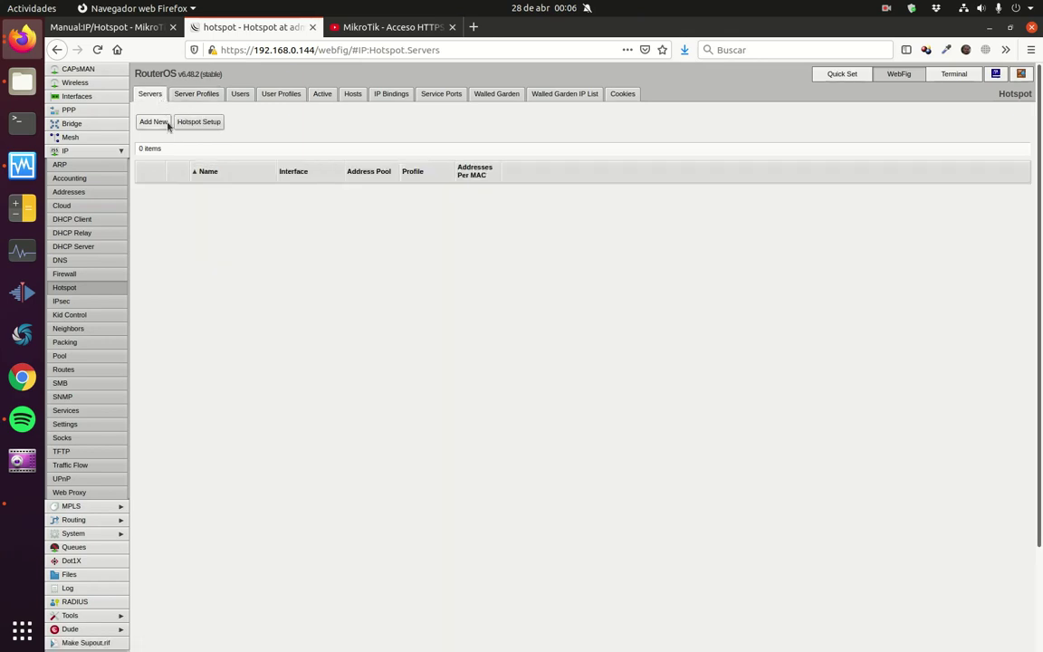
Step: Add an enabled hotspot server Server101 on ether3 using the new server profile
left_click(168, 124)
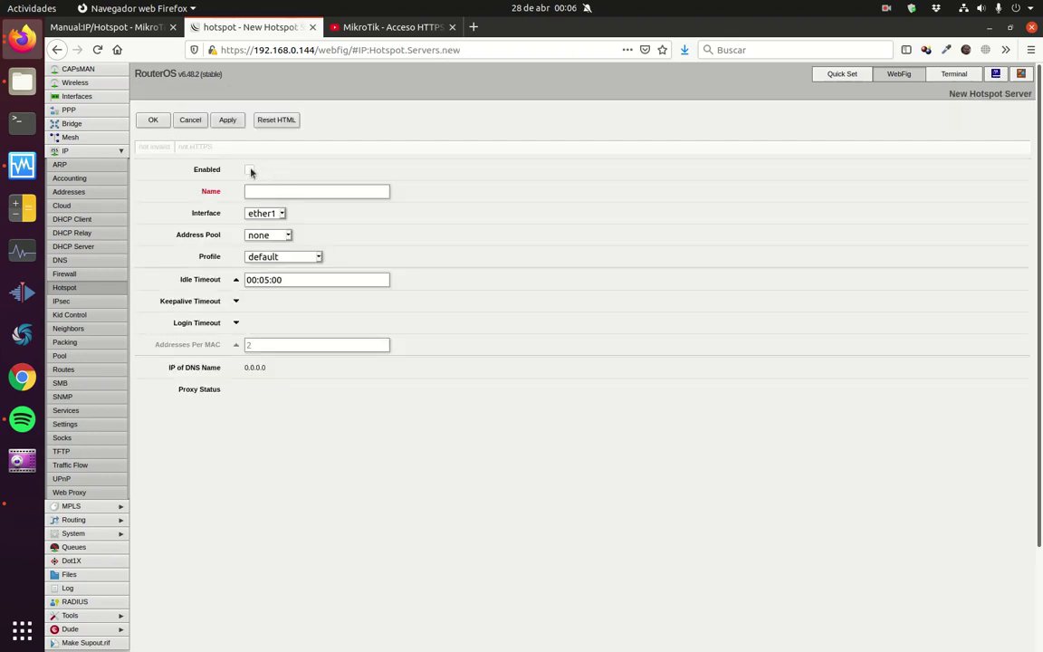
left_click(249, 170)
left_click(268, 189)
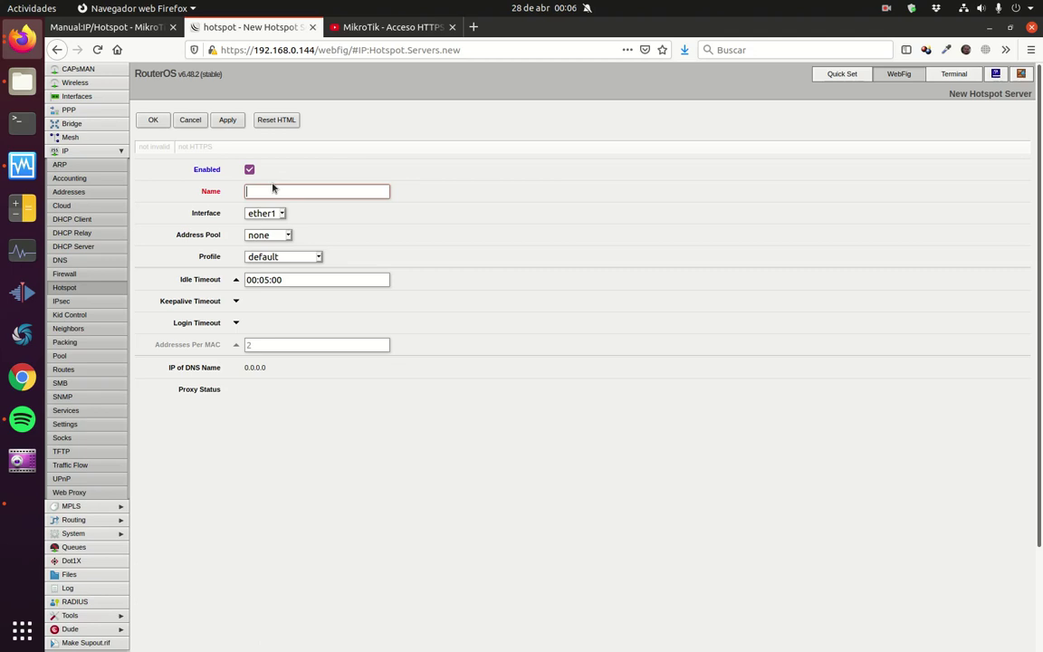
type("Server101")
left_click(282, 212)
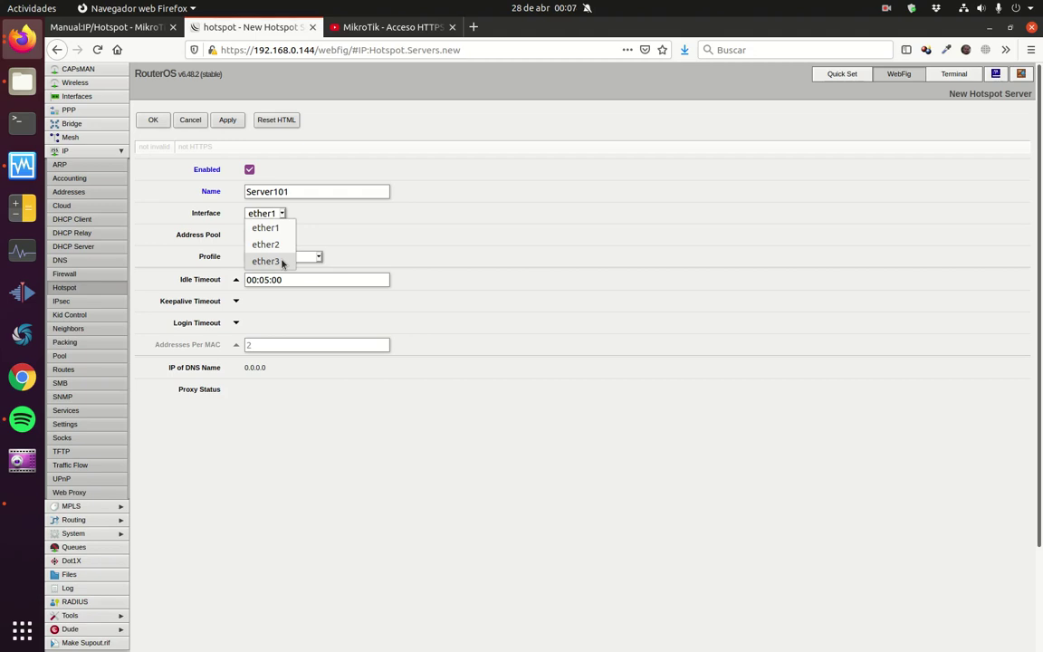
left_click(282, 261)
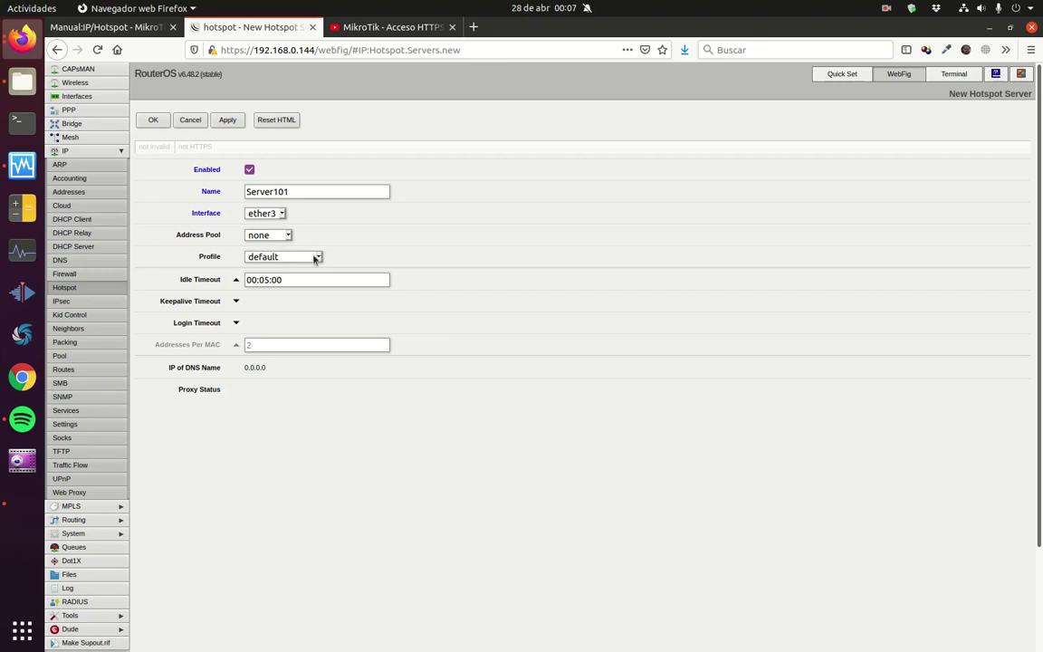
left_click(317, 258)
left_click(306, 273)
left_click(154, 120)
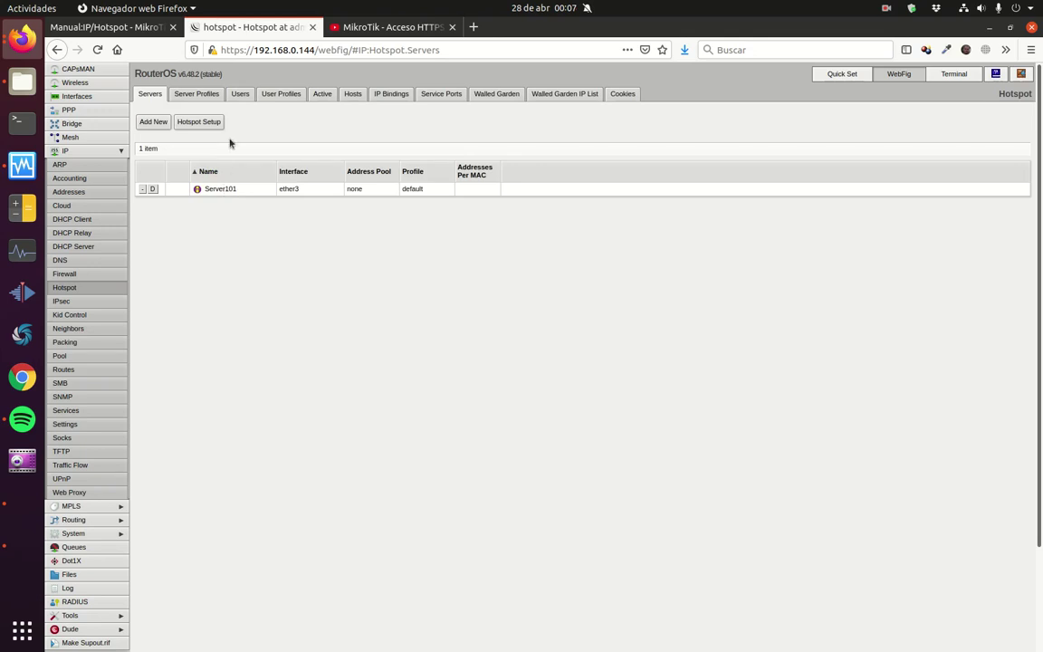
left_click(279, 96)
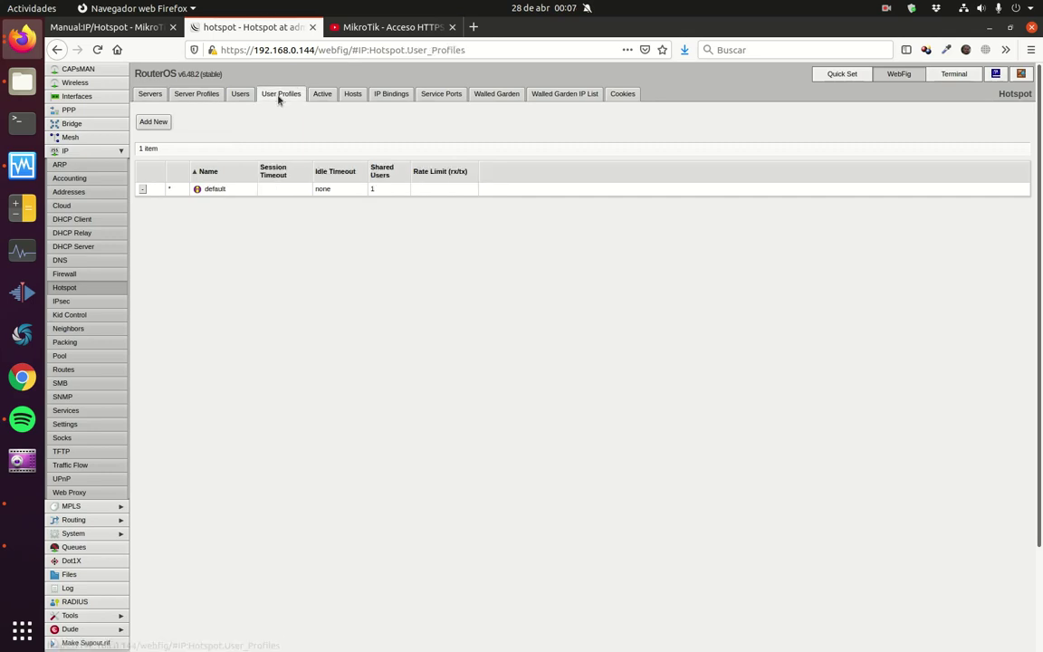
Step: Look over the default user profile without changes, then start a new hotspot user
left_click(220, 193)
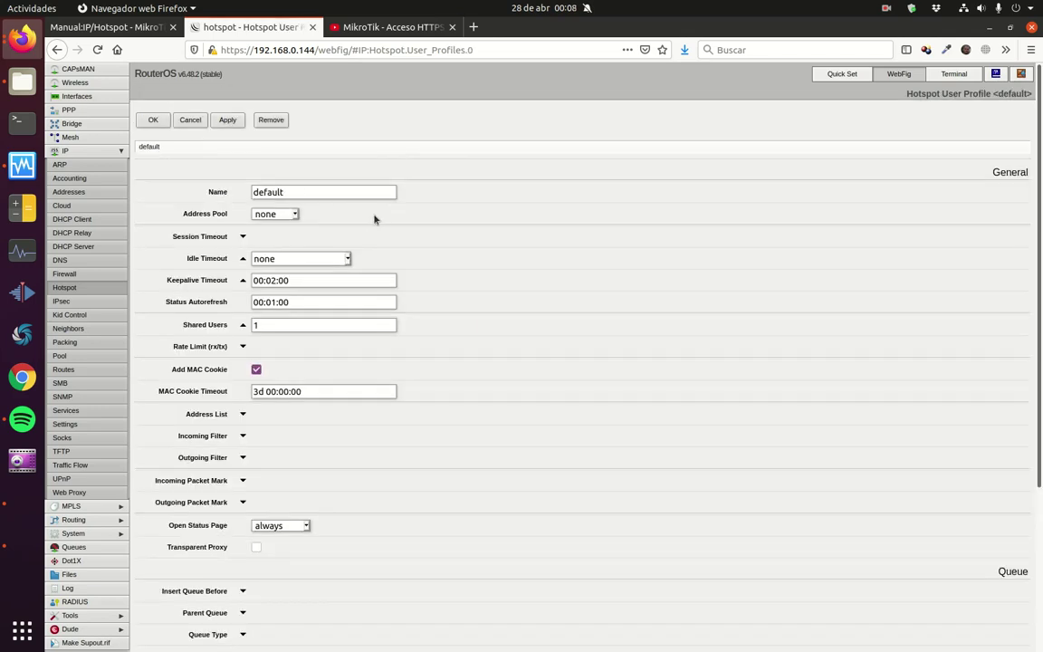
left_click(189, 120)
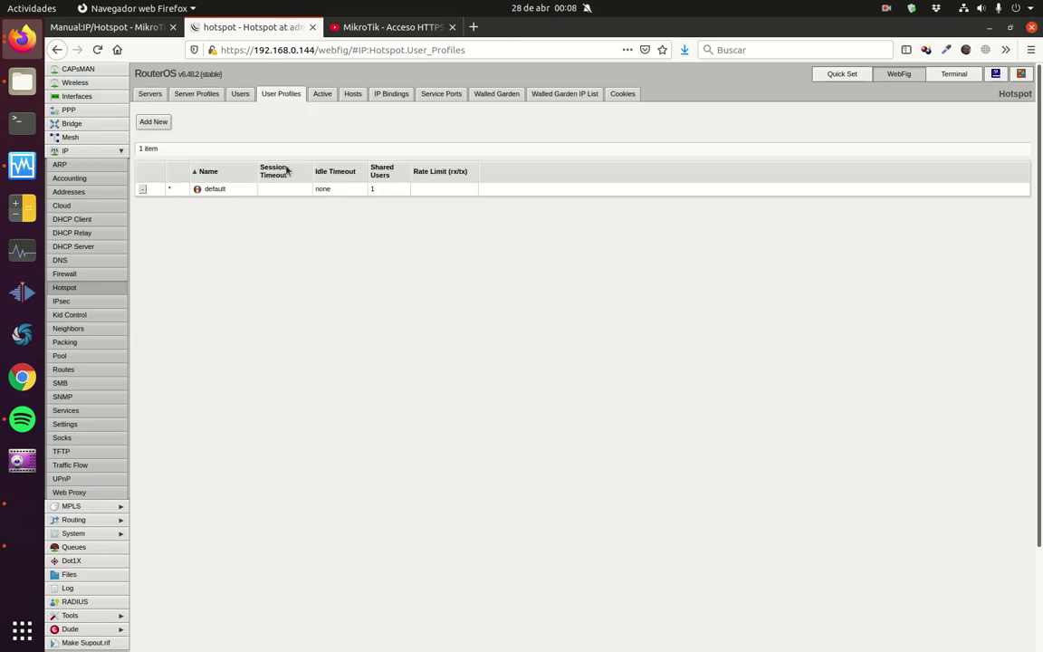
left_click(240, 94)
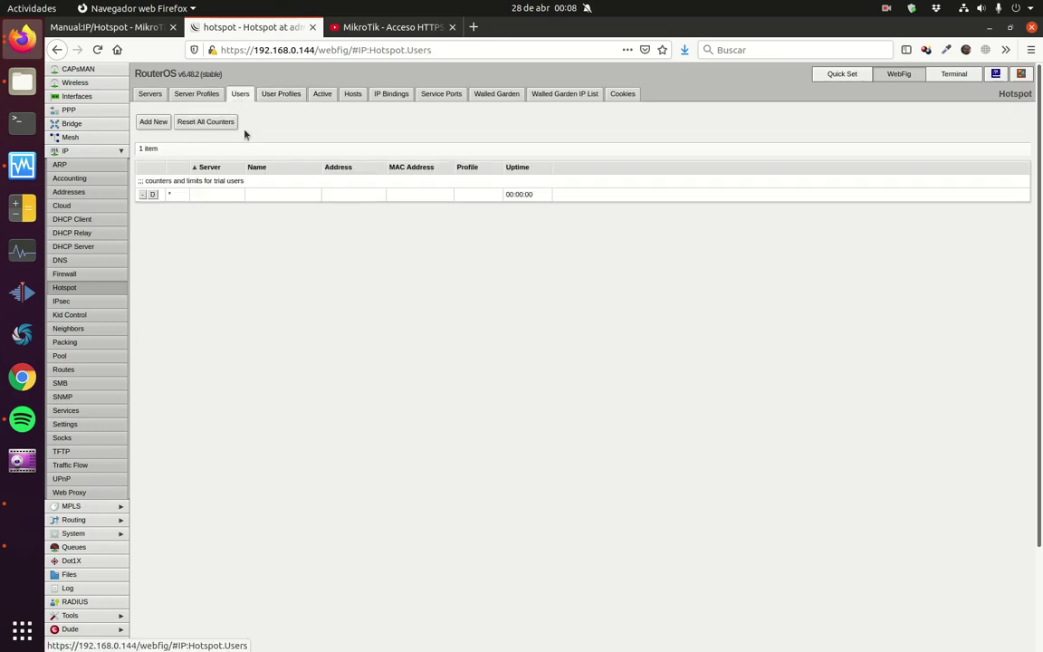
left_click(150, 122)
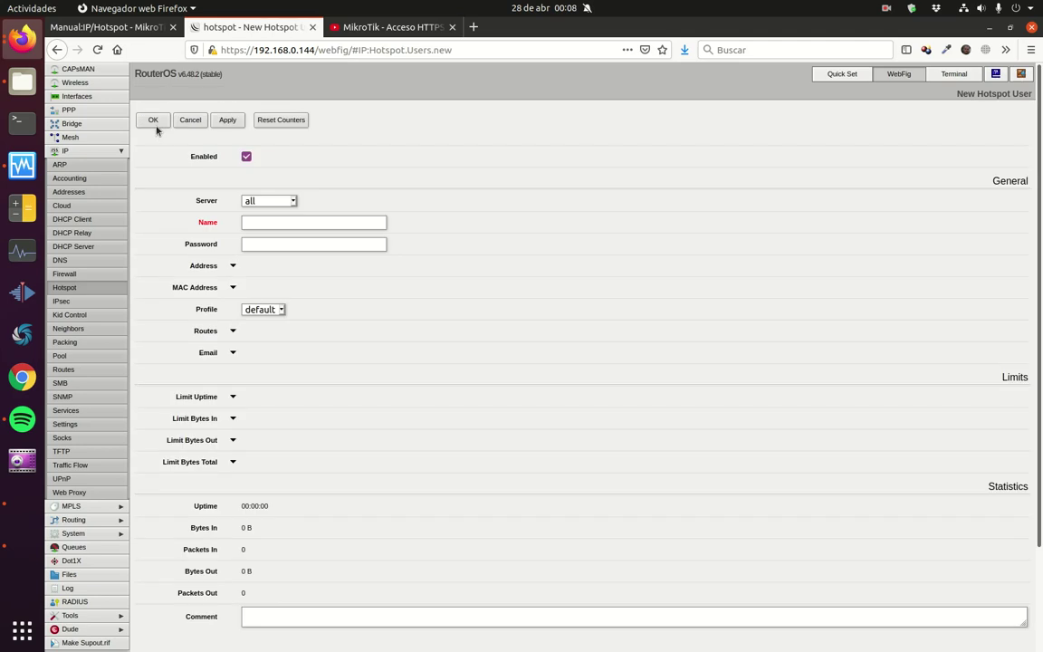
Step: Create a hotspot user restricted to Server101 with its login name and password
left_click(294, 202)
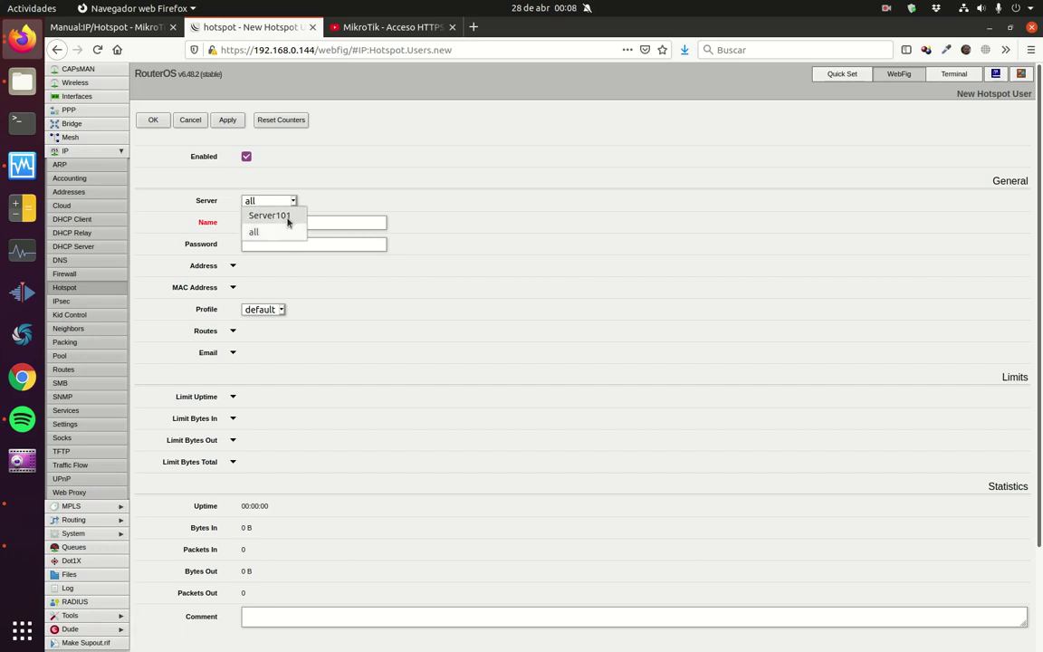
left_click(288, 217)
left_click(322, 223)
type("user01")
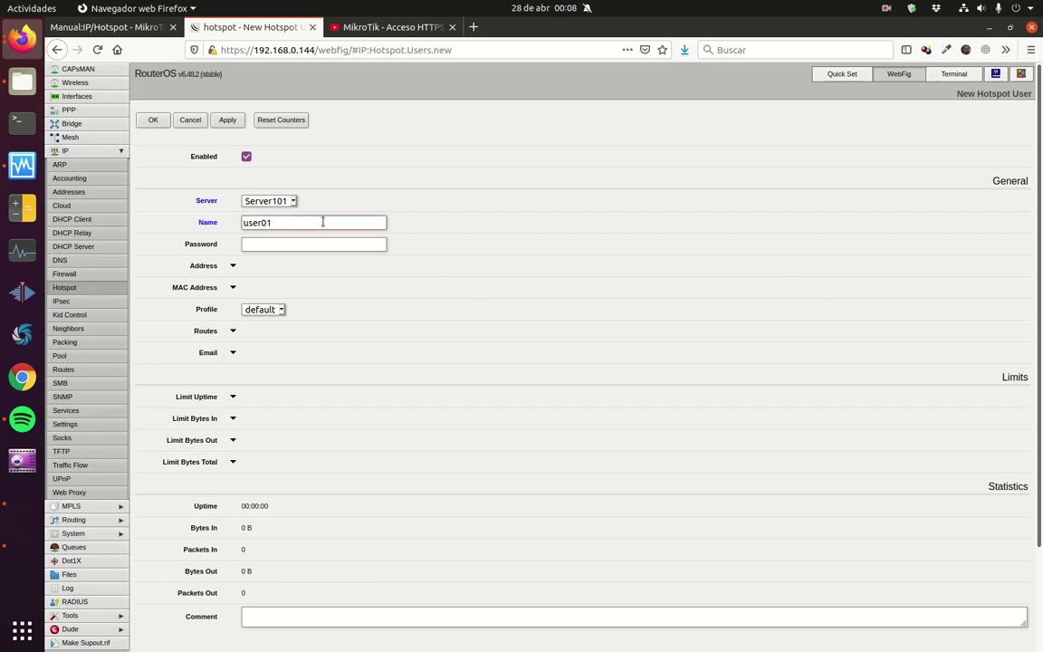
left_click(344, 243)
type("123456")
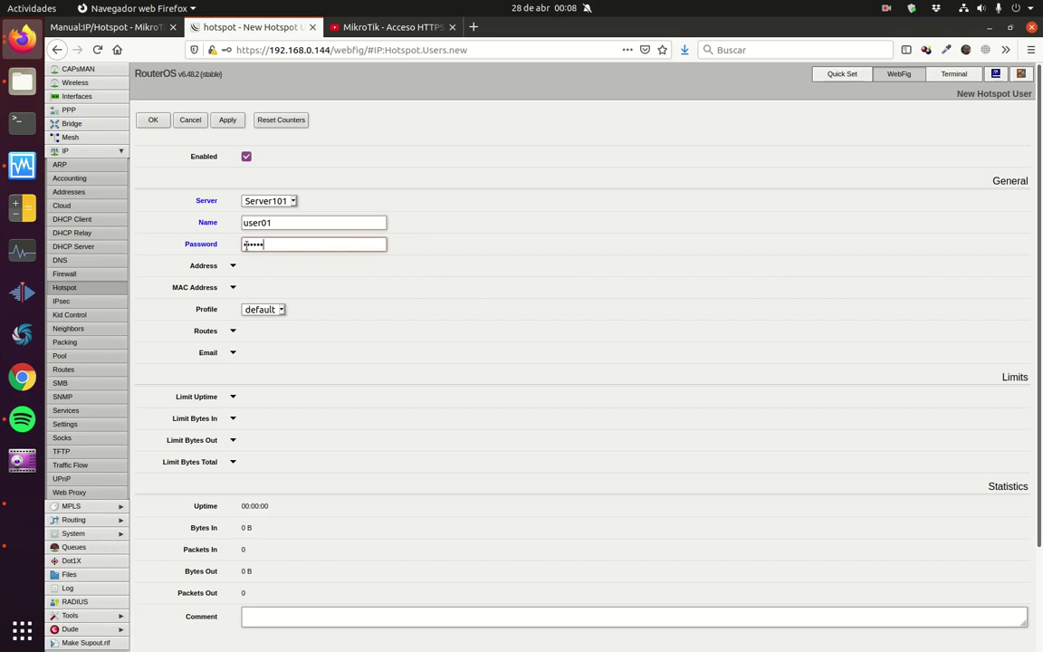
left_click(159, 125)
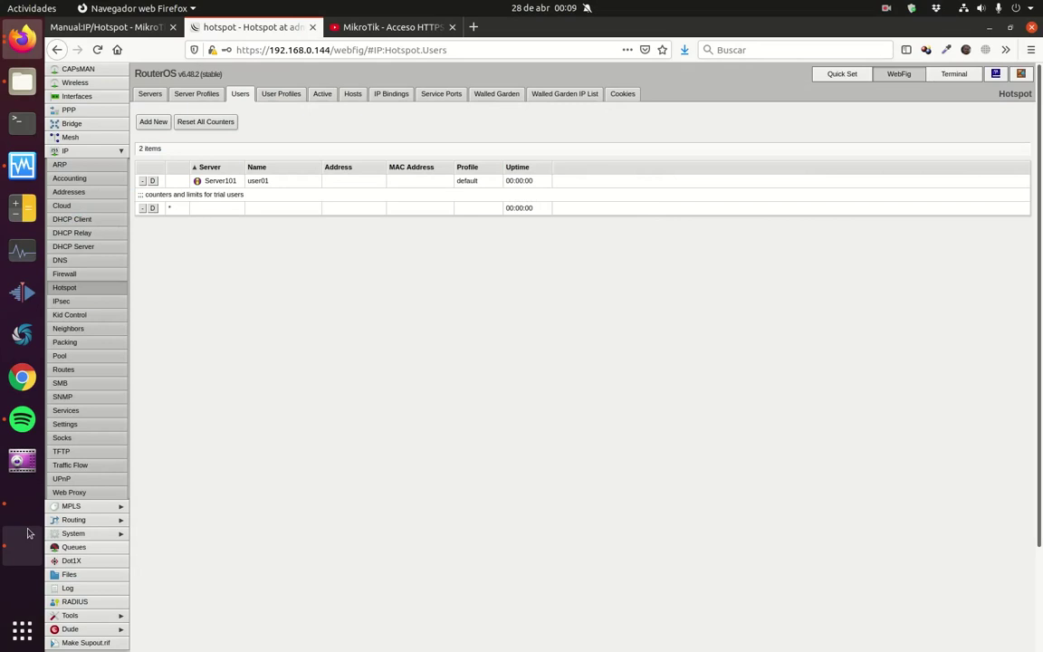
Step: Switch to the Ubuntu client VM and unlock its desktop with the account password
left_click(22, 538)
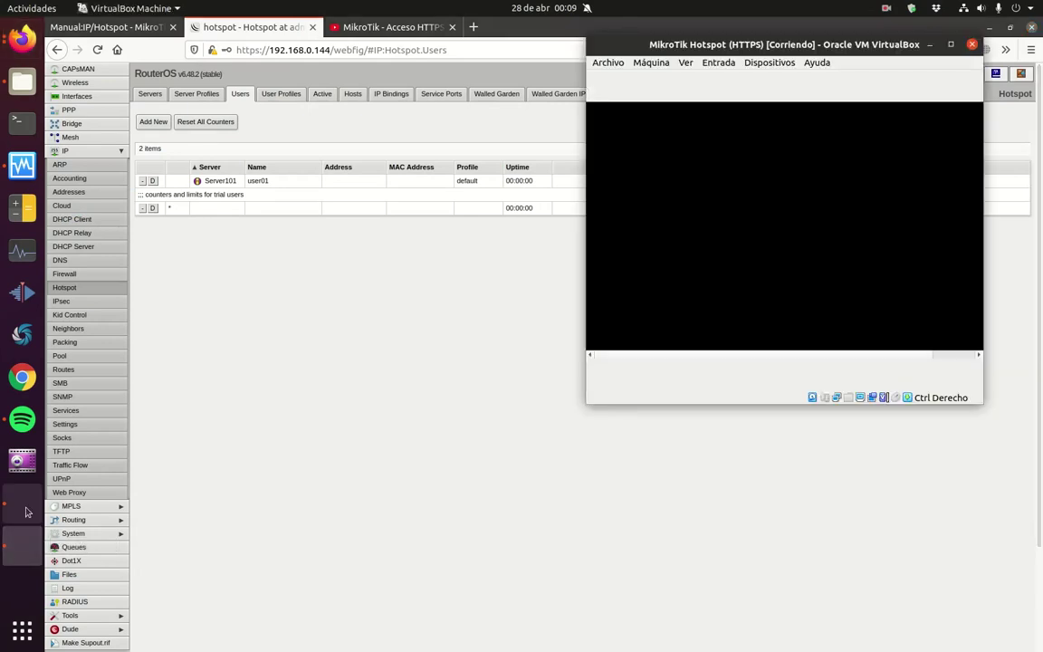
left_click(23, 496)
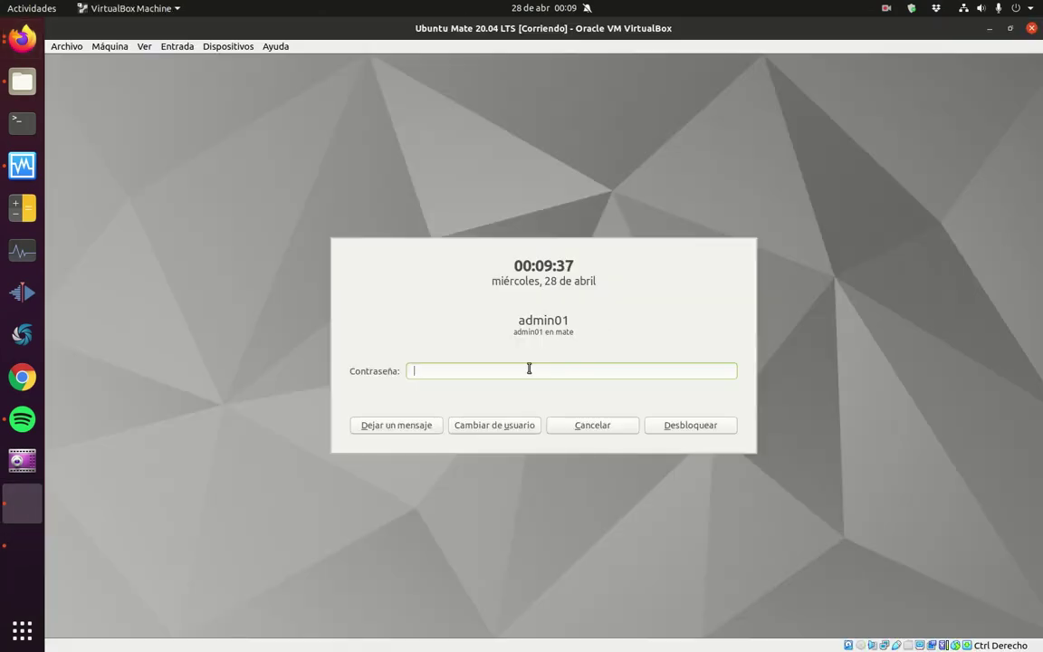
type("•••")
key("Return")
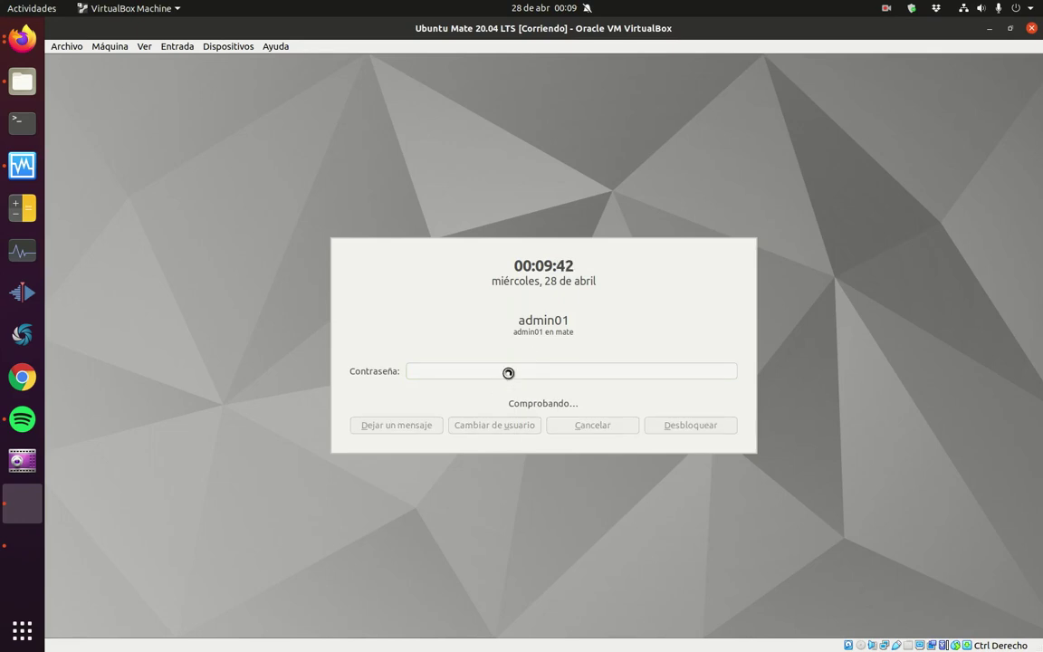
type("••••••")
key("Return")
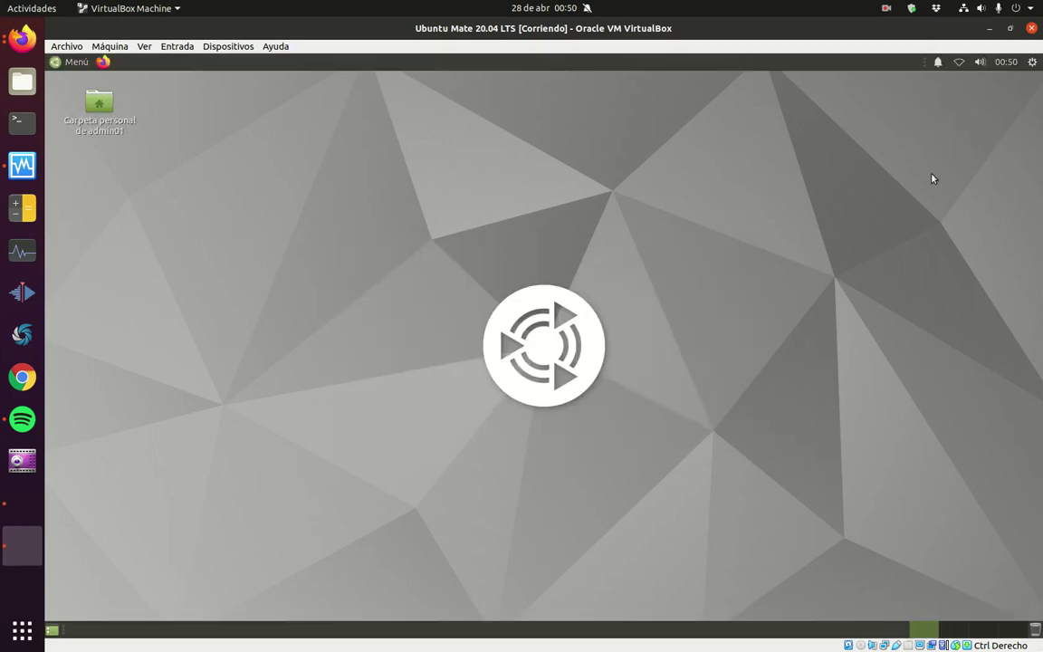
Step: Connect 'Conexión cableada 1' and check its details: 192.168.101.197, gateway 192.168.101.1
left_click(960, 67)
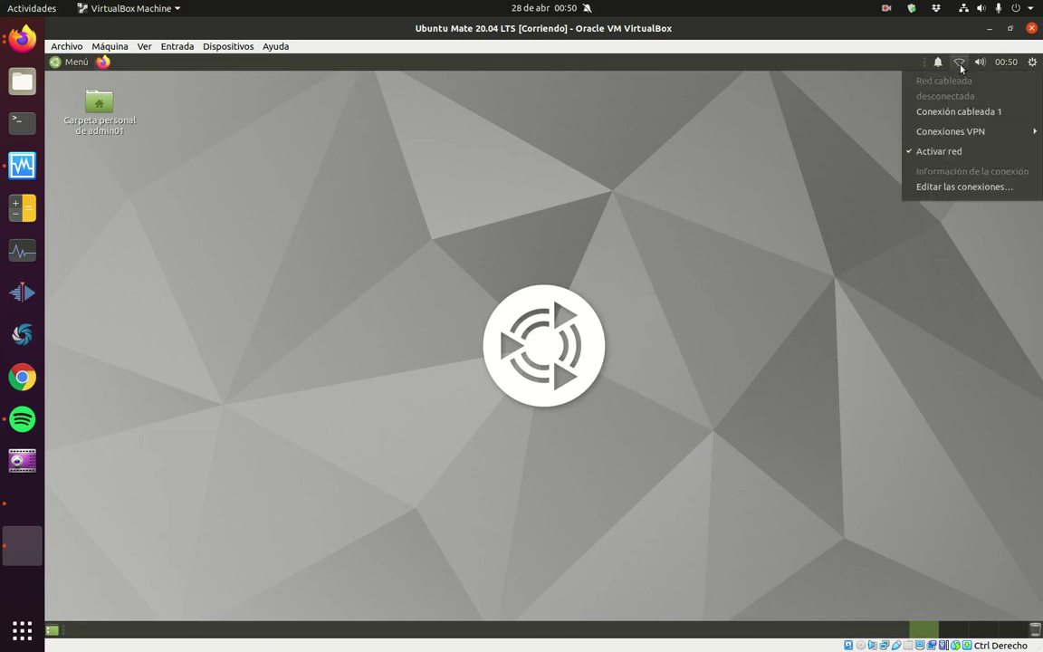
left_click(984, 118)
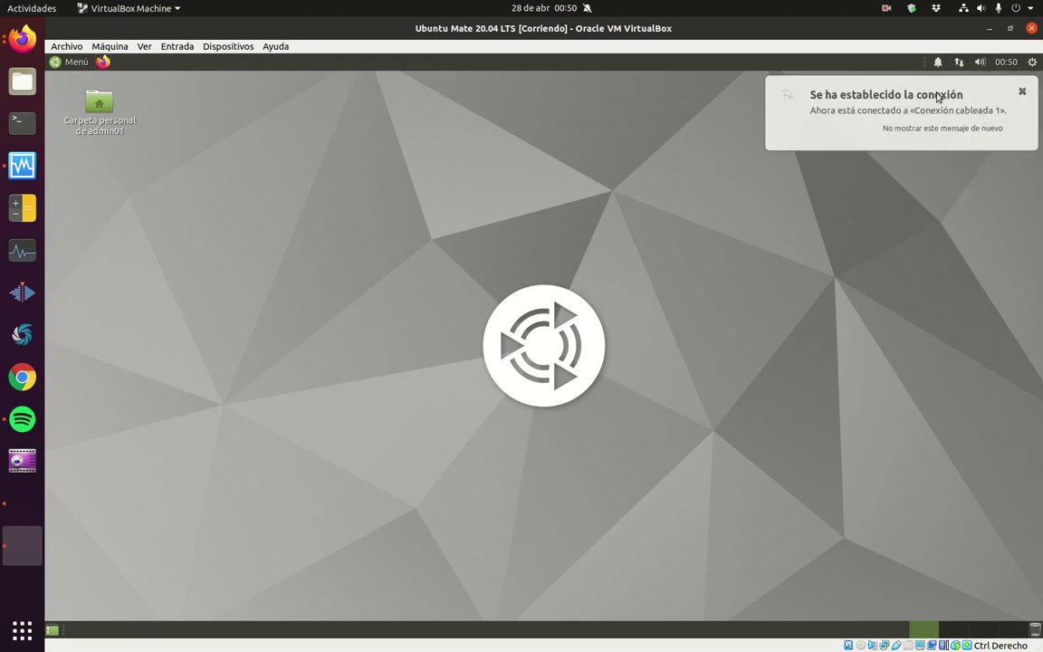
left_click(1022, 92)
left_click(959, 61)
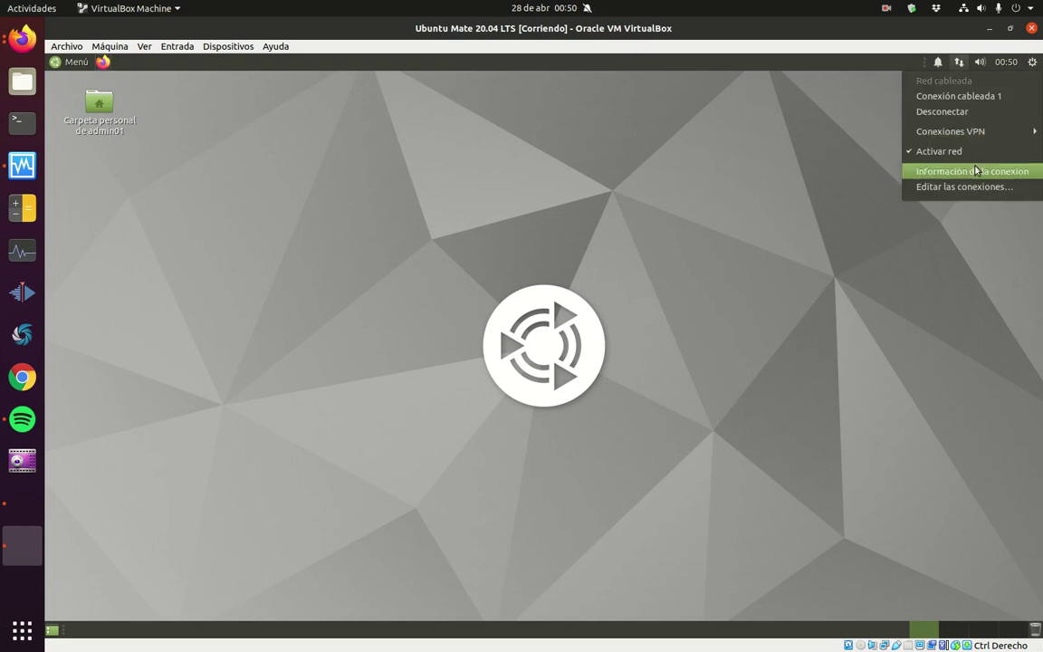
left_click(975, 170)
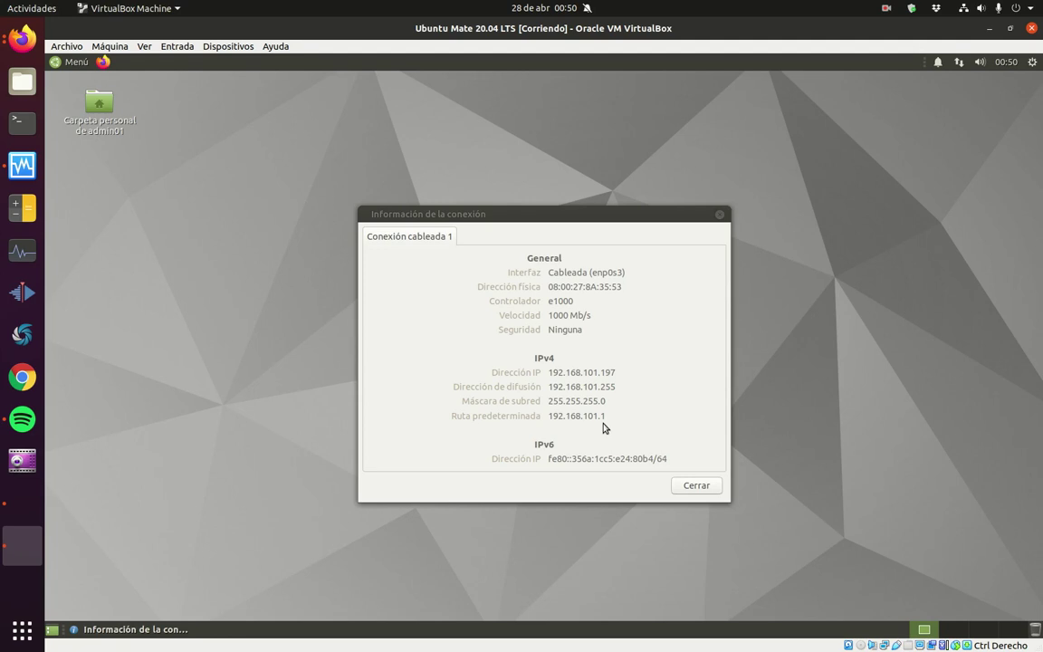
left_click(699, 485)
Step: Launch Firefox and open the network login page, accepting the certificate warning
left_click(103, 61)
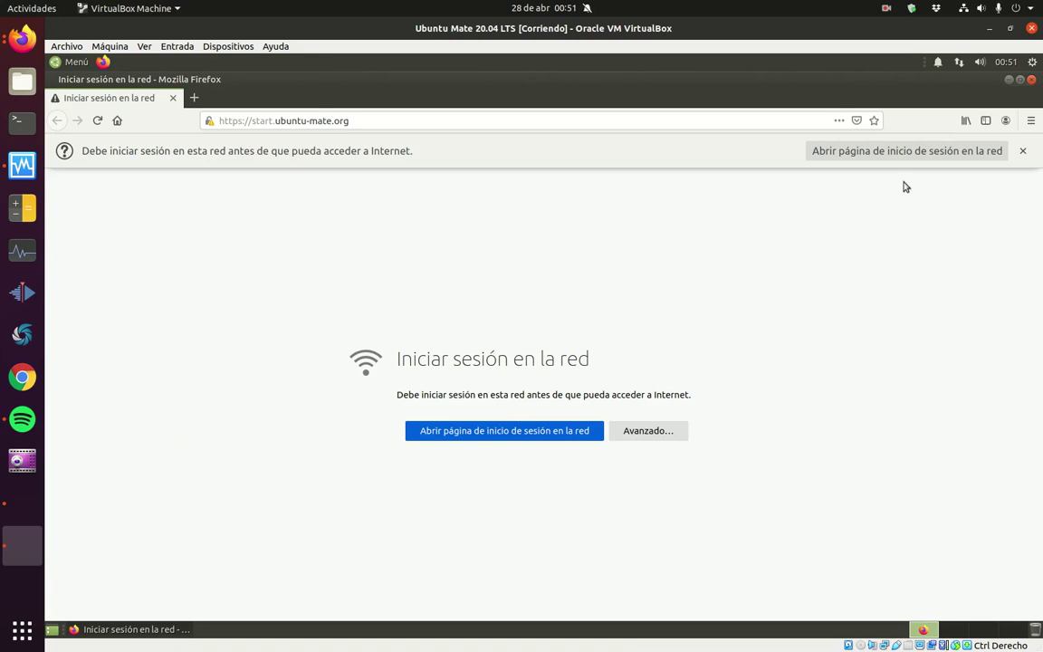
left_click(493, 433)
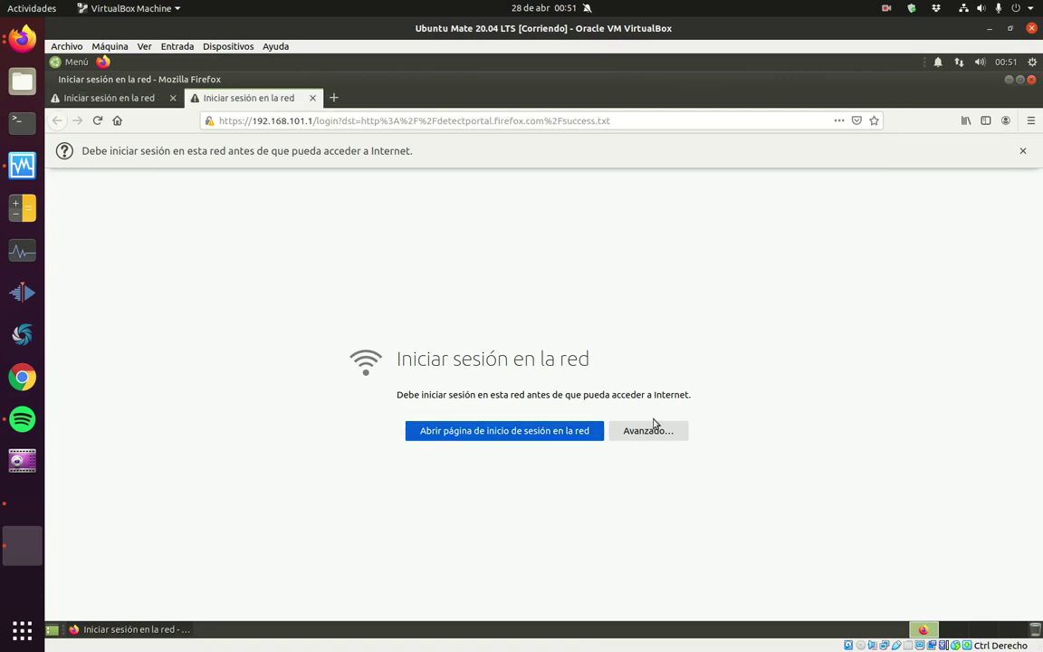
left_click(670, 433)
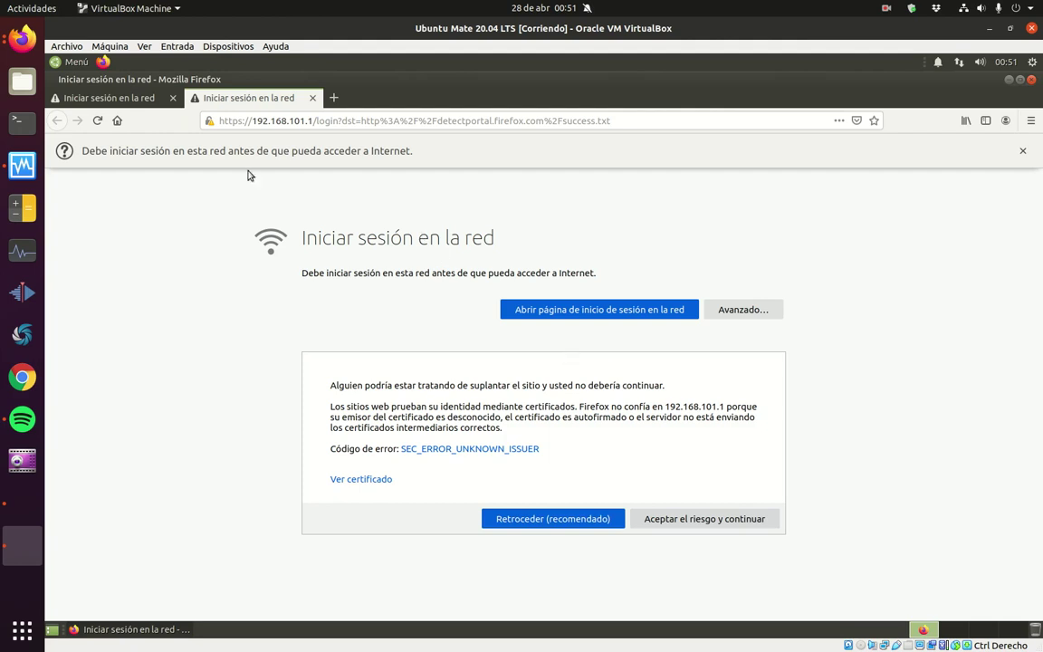
left_click(697, 521)
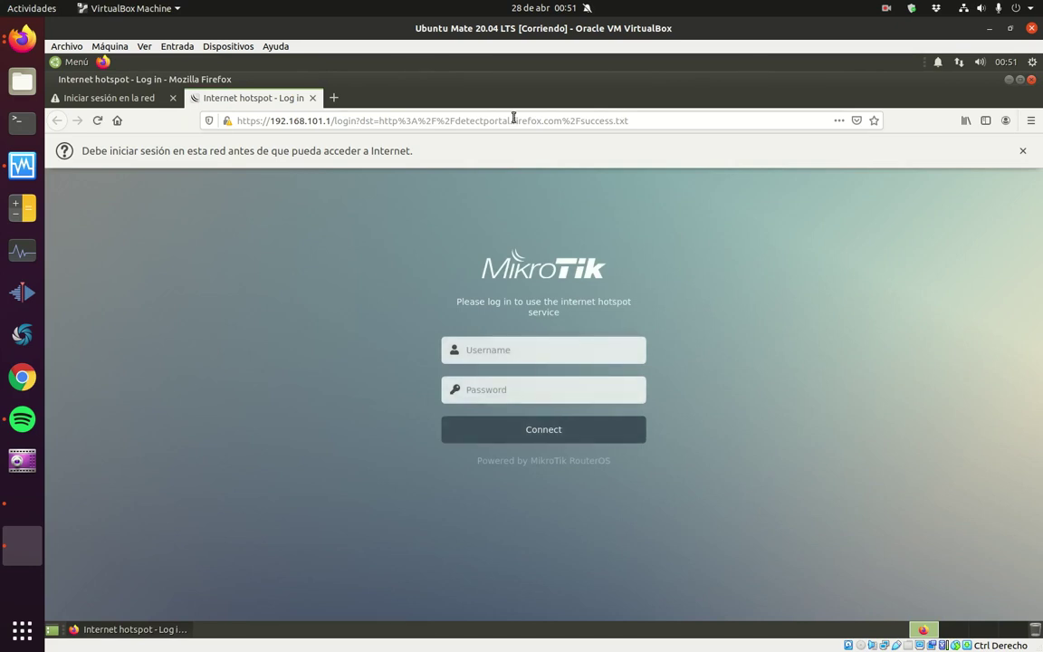
left_click(355, 121)
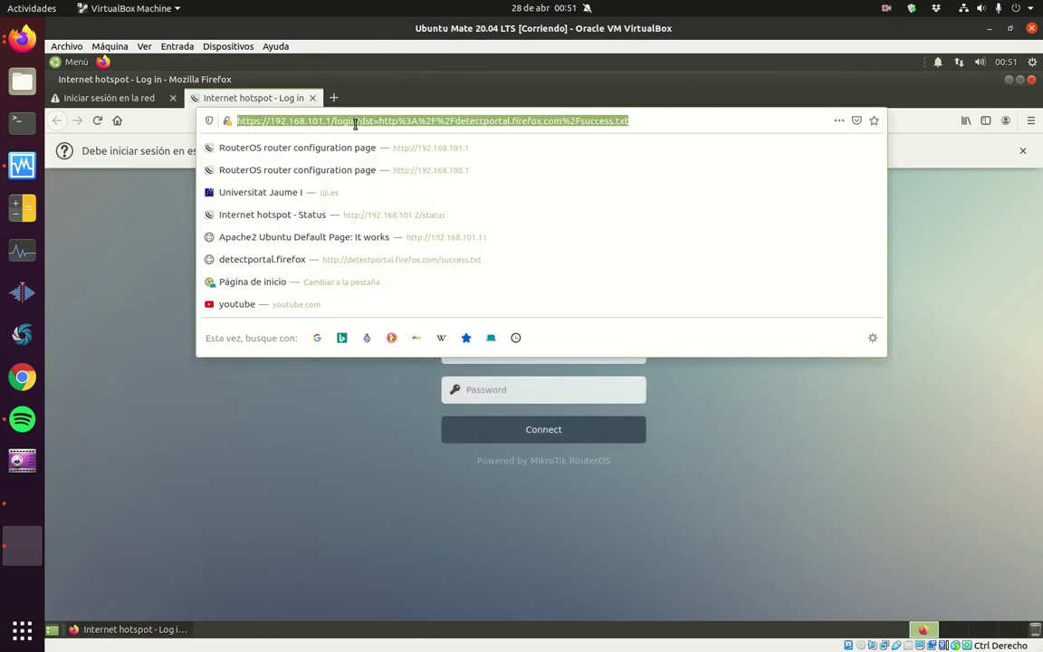
type("www.uji.")
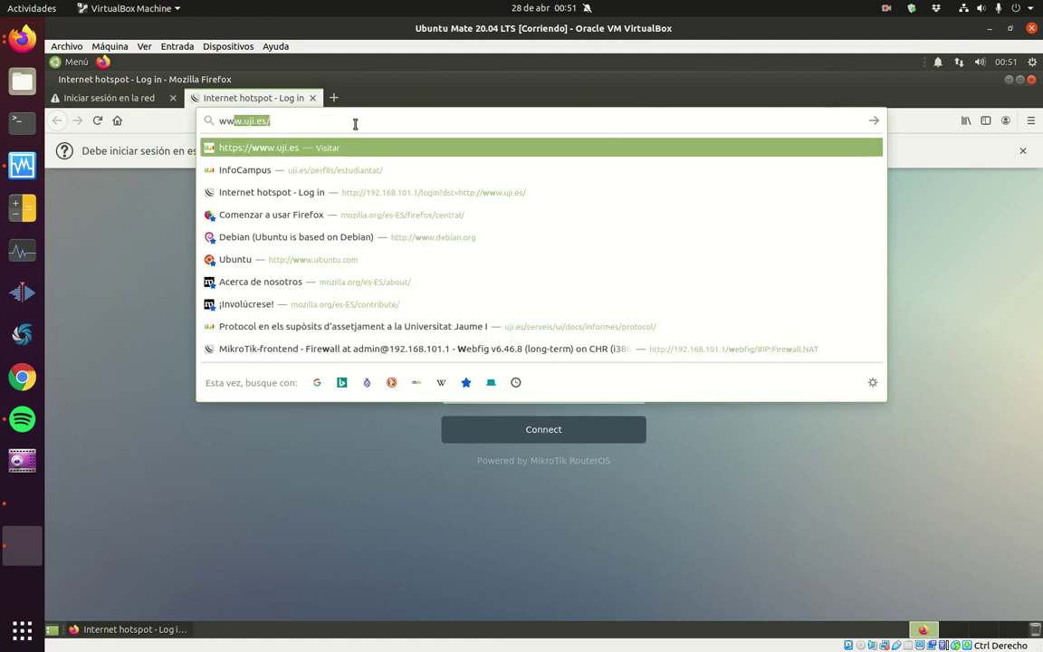
type("es")
key("Return")
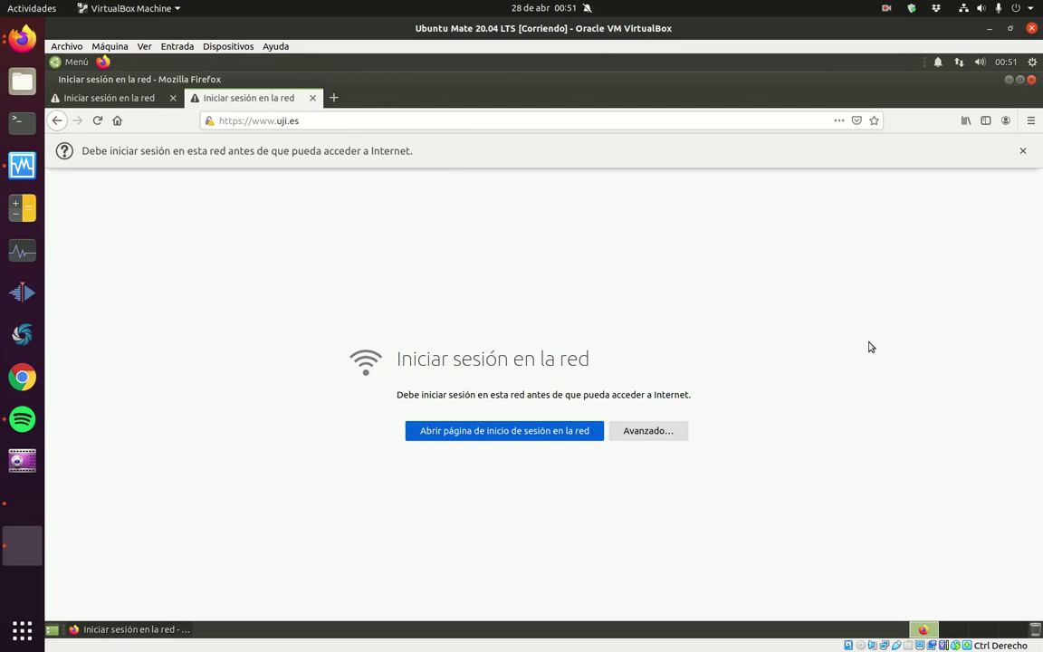
left_click(667, 433)
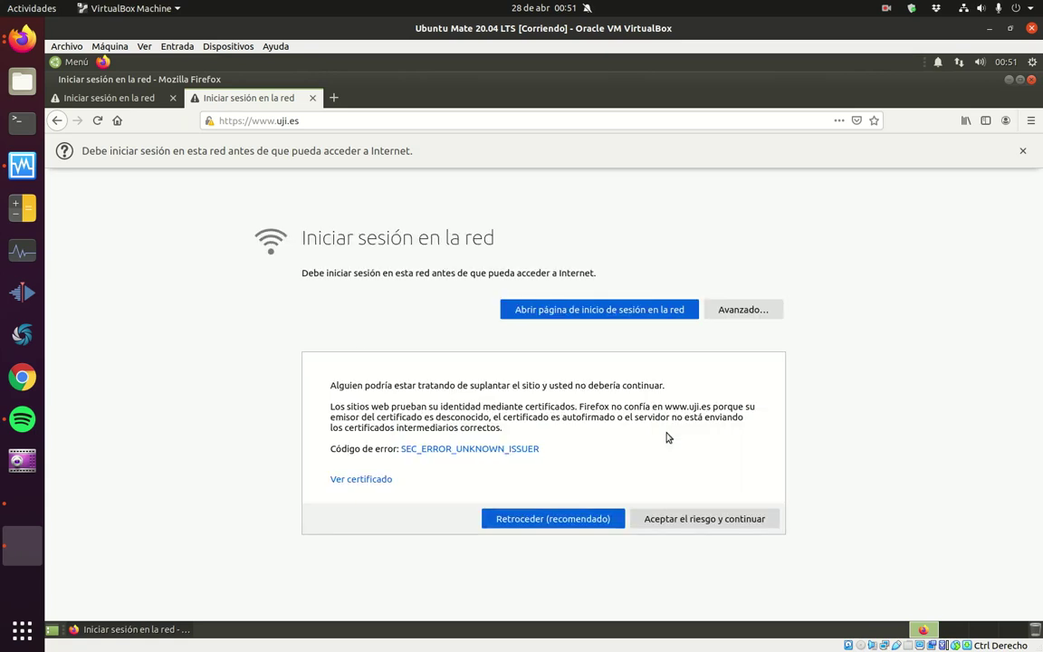
left_click(714, 521)
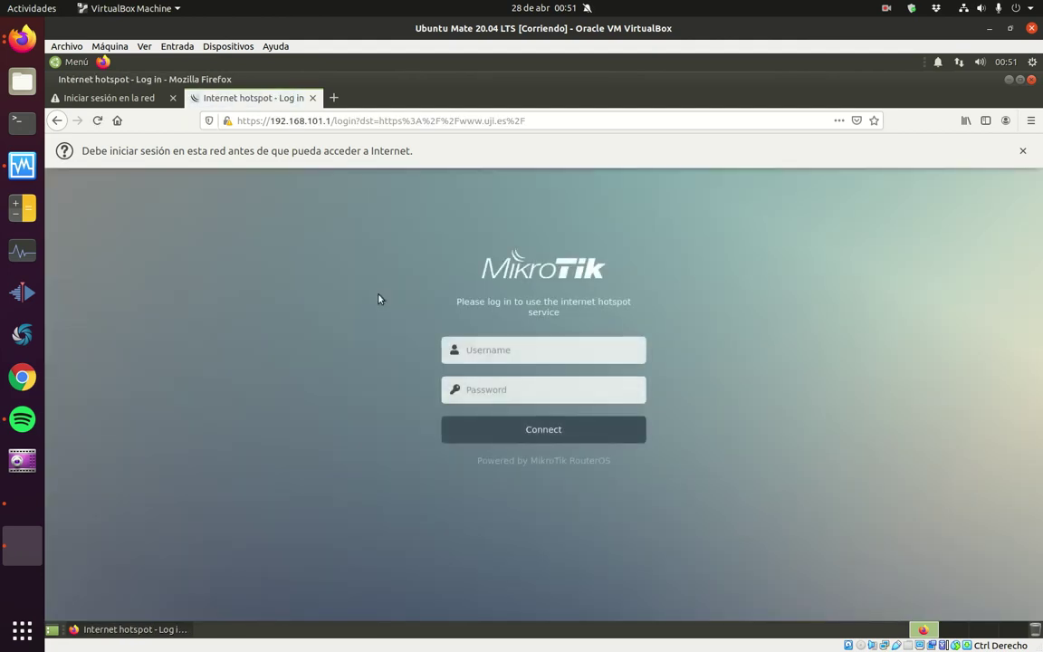
left_click(63, 62)
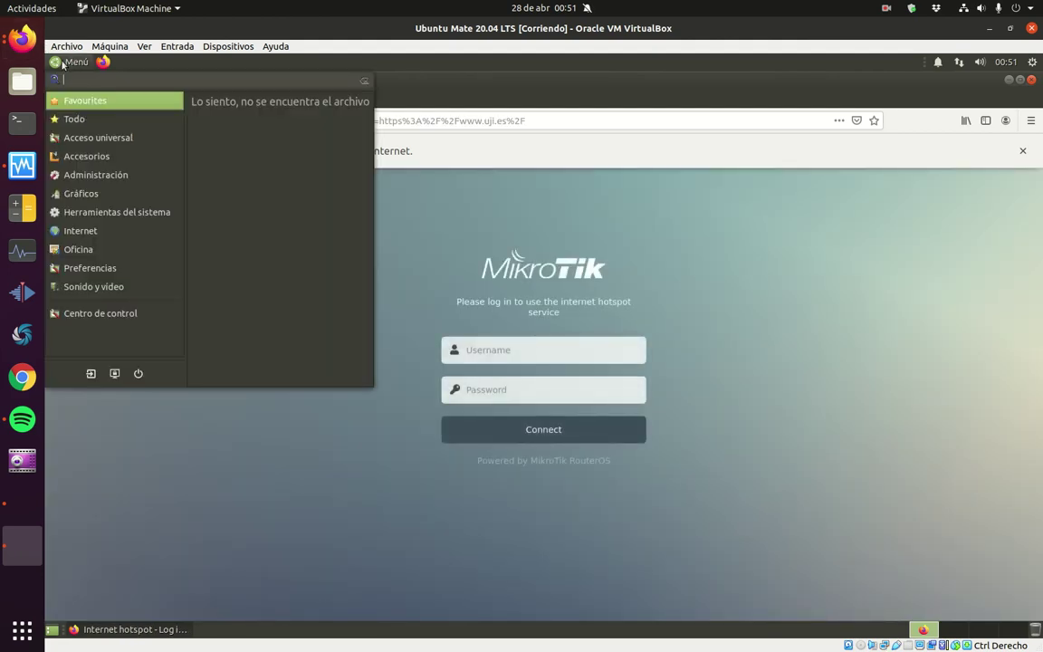
Step: Open a MATE Terminal and run 'tracepath -n 8.8.8.8', which stops at 192.168.101.1
mouse_move(117, 211)
left_click(264, 259)
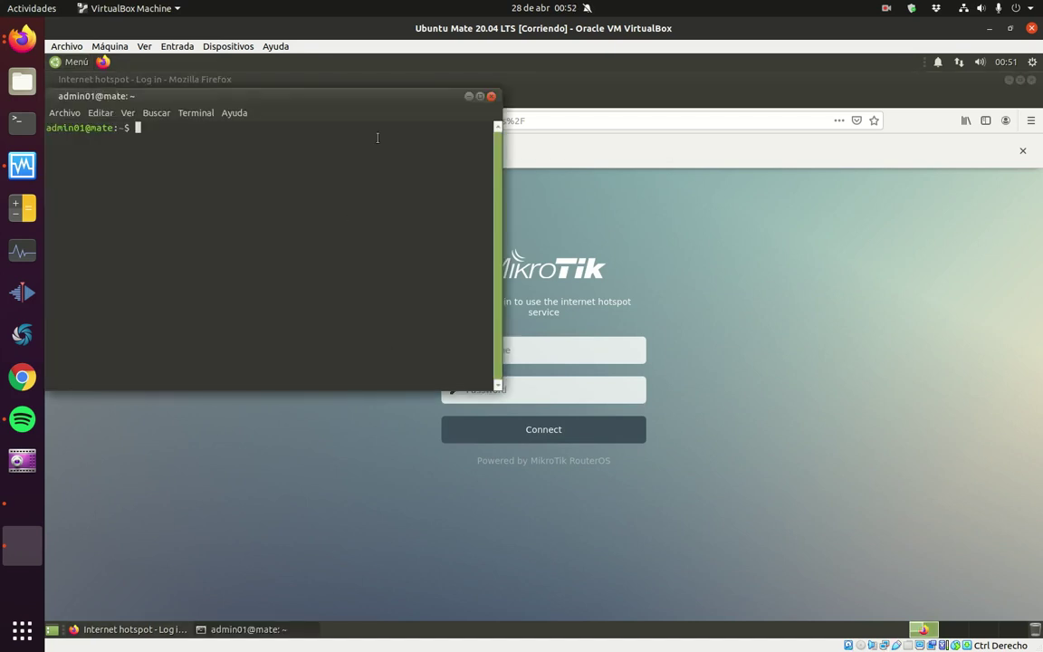
type("tracepath 8.8.8.8")
key("Left")
key("Left")
key("Left")
key("Left")
key("Left")
key("Left")
type("-n")
key("Return")
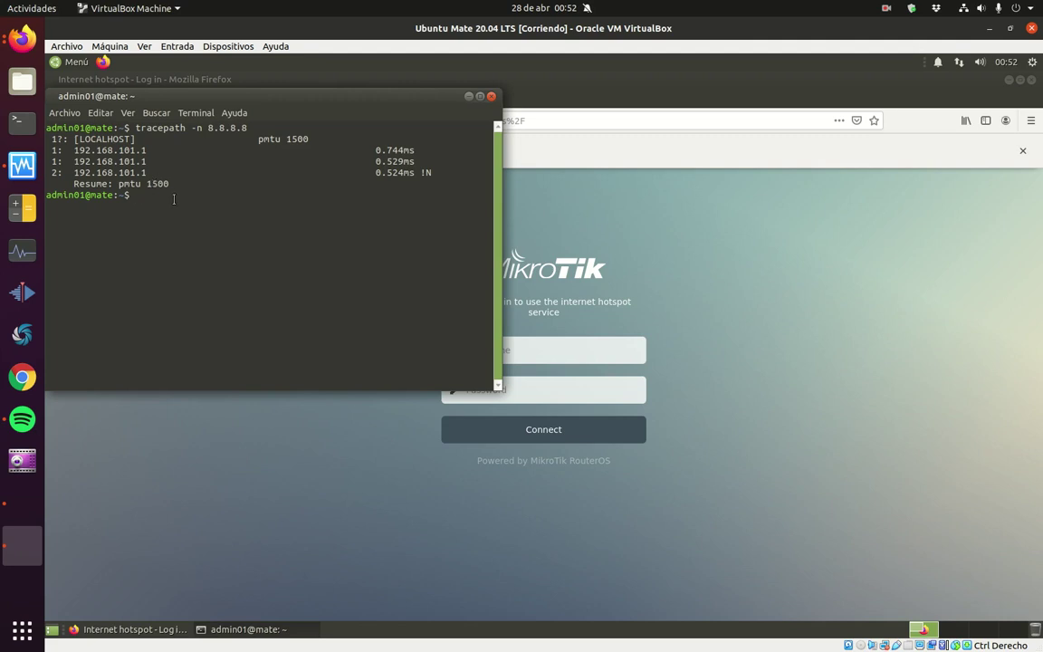
Step: Run 'ssh 192.168.0.1' and see the connection refused on port 22
type("ssh 192.168.0.1")
key("Return")
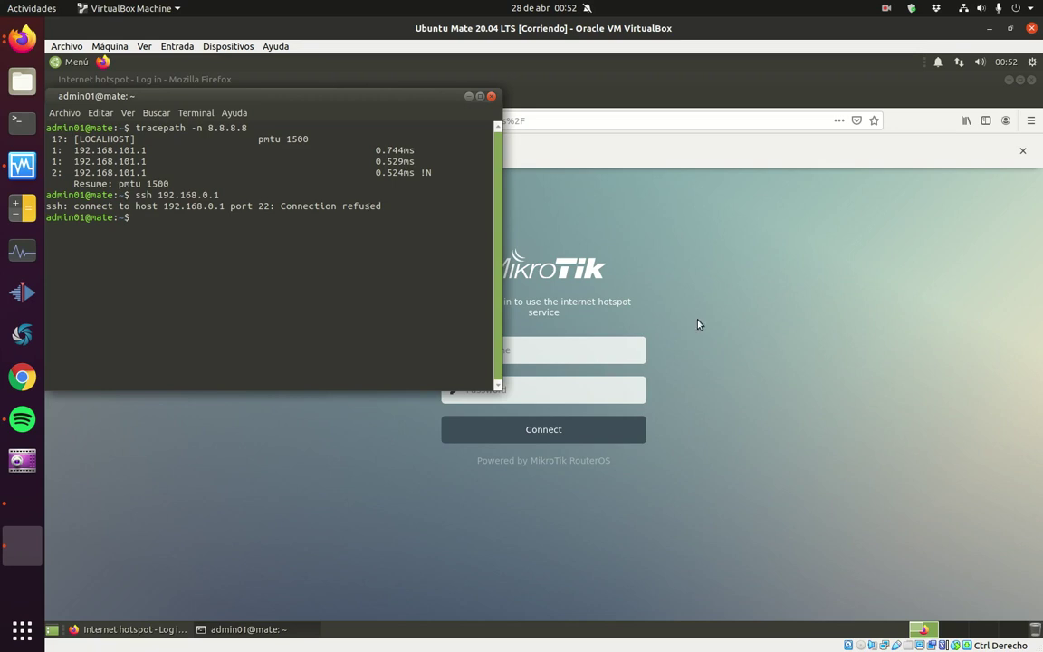
left_click(628, 288)
Step: Log in to the hotspot with the saved user and its password, decline saving, open a new tab
left_click(544, 352)
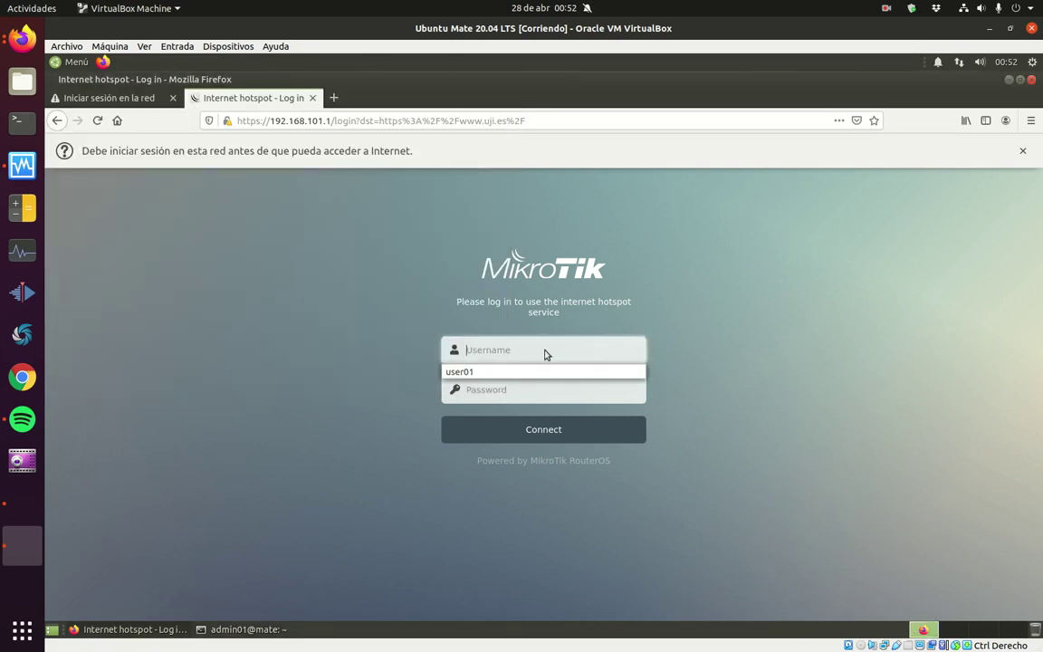
left_click(477, 372)
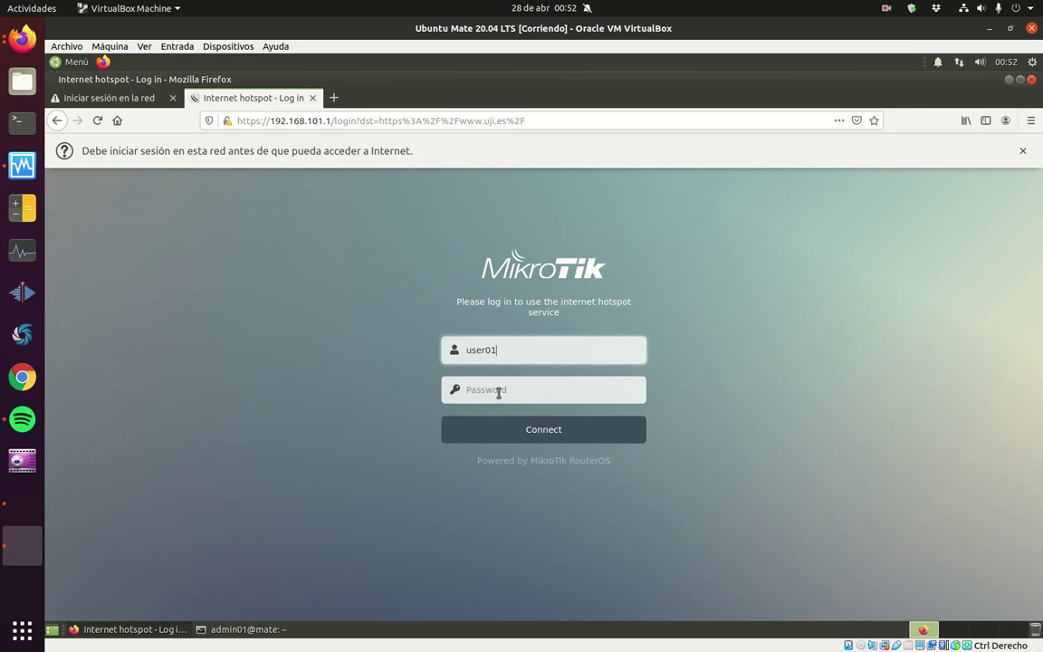
left_click(501, 391)
type("us")
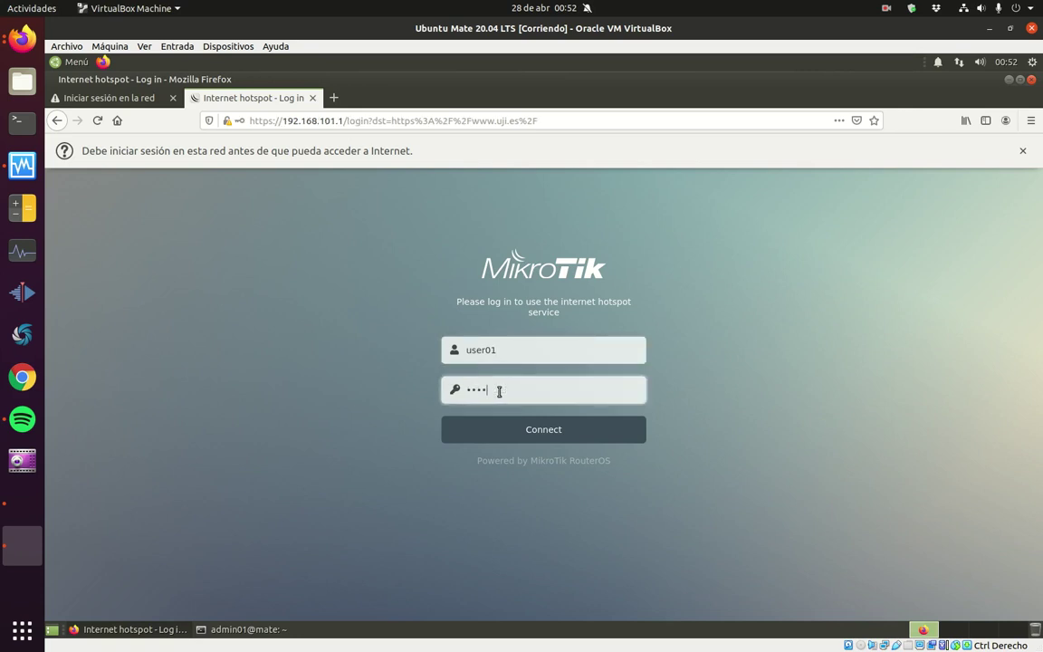
left_click(571, 432)
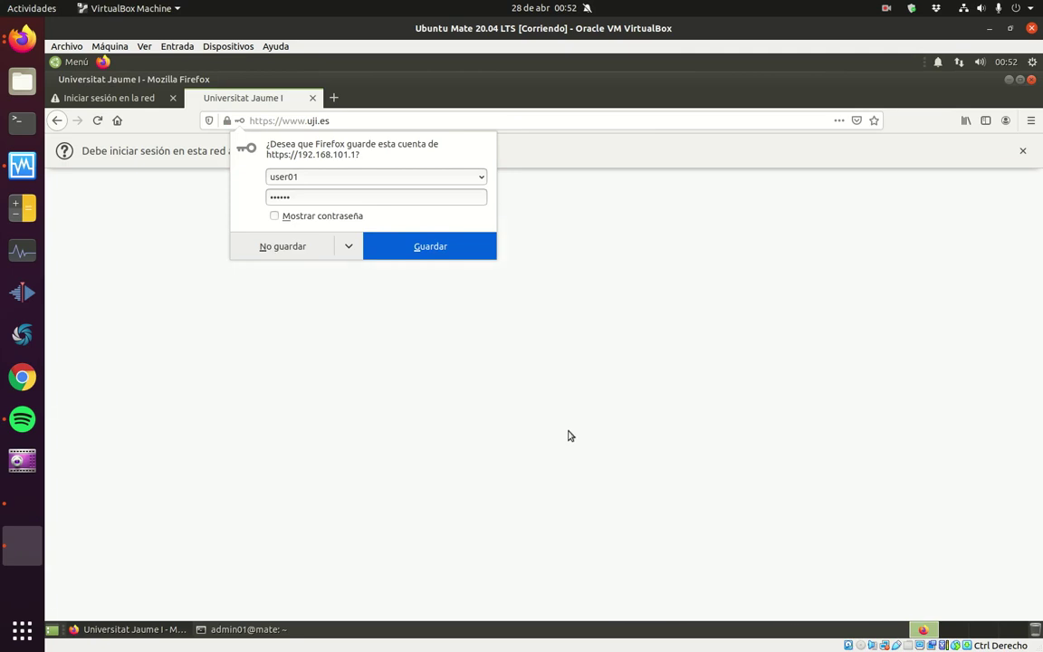
left_click(283, 243)
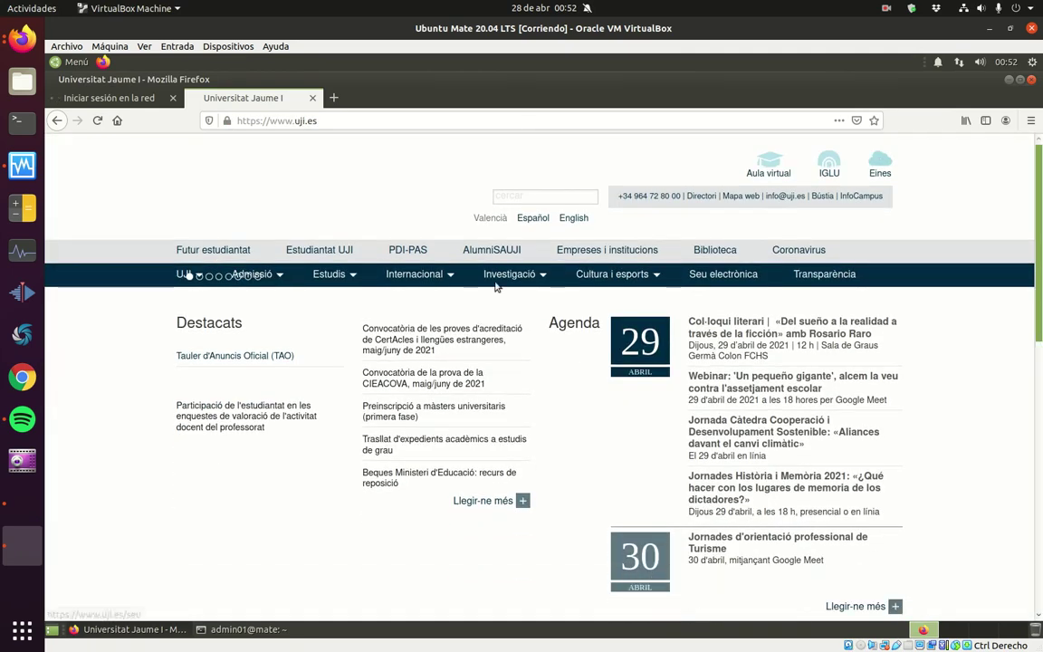
mouse_move(507, 273)
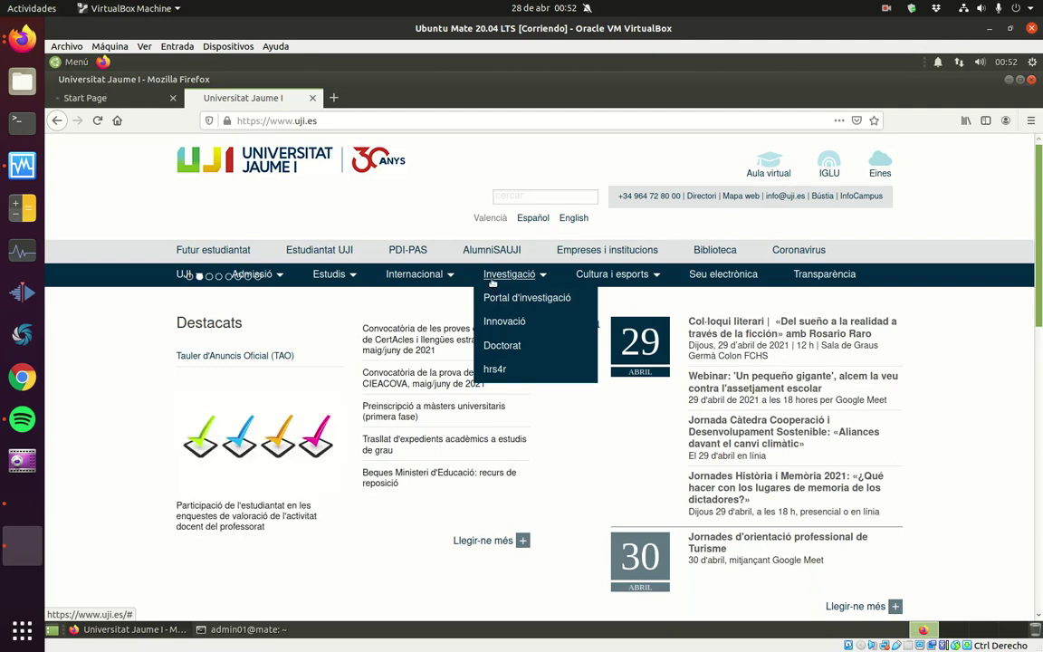
key("ctrl+t")
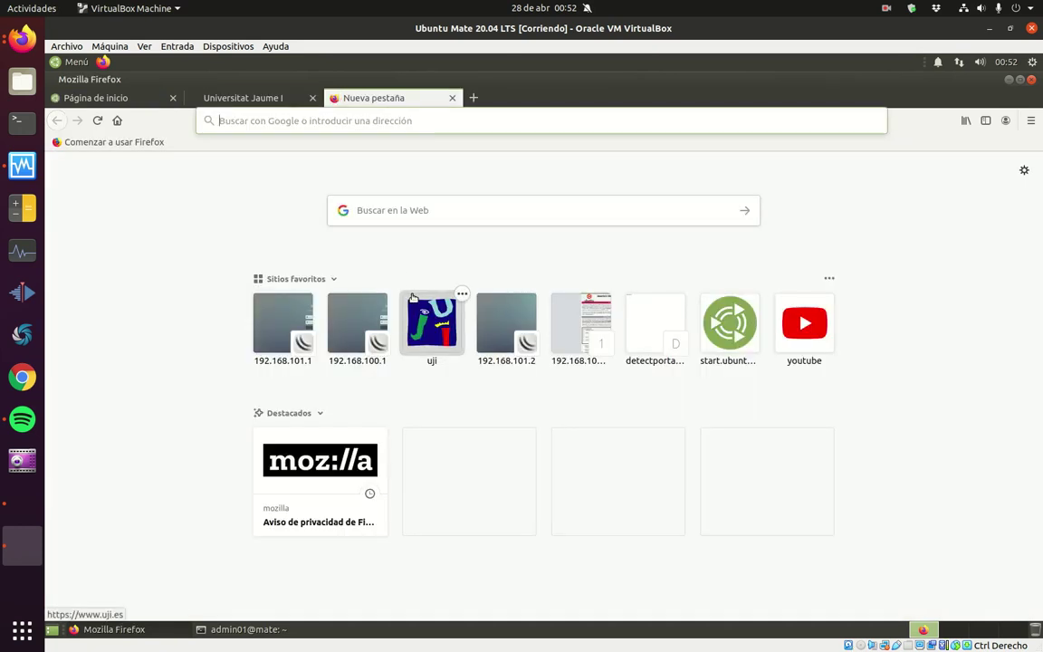
left_click(353, 119)
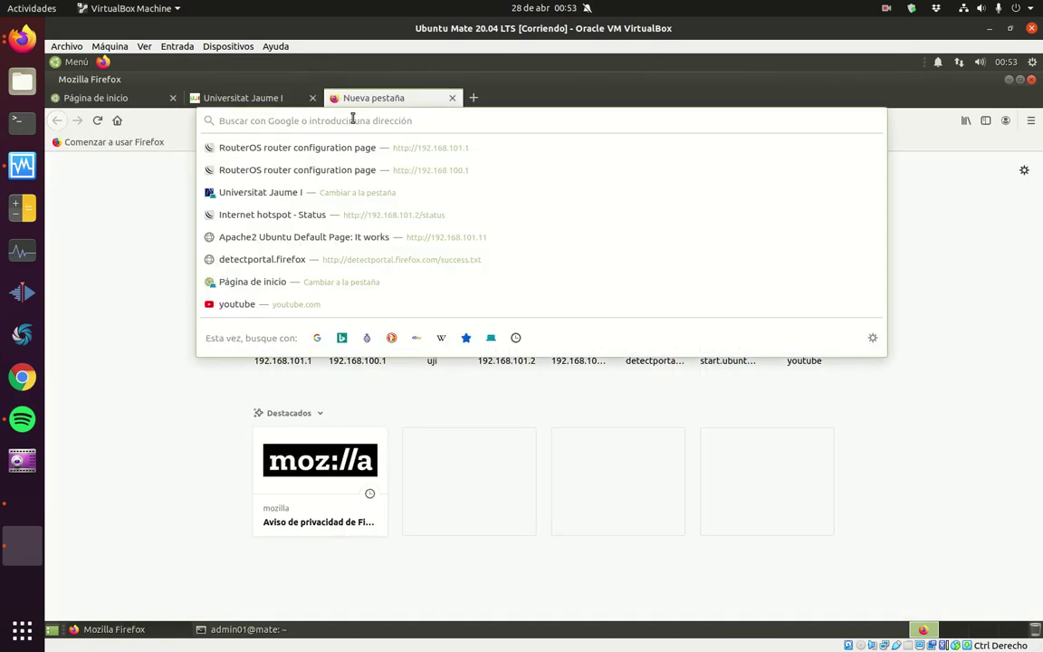
type("www..upv.es")
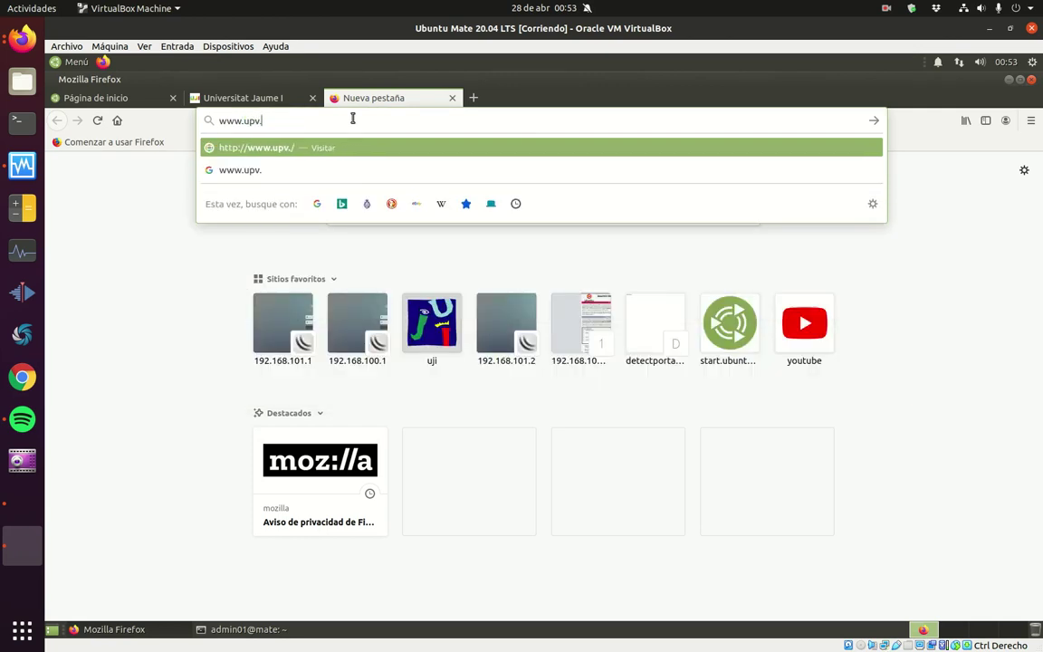
key("Return")
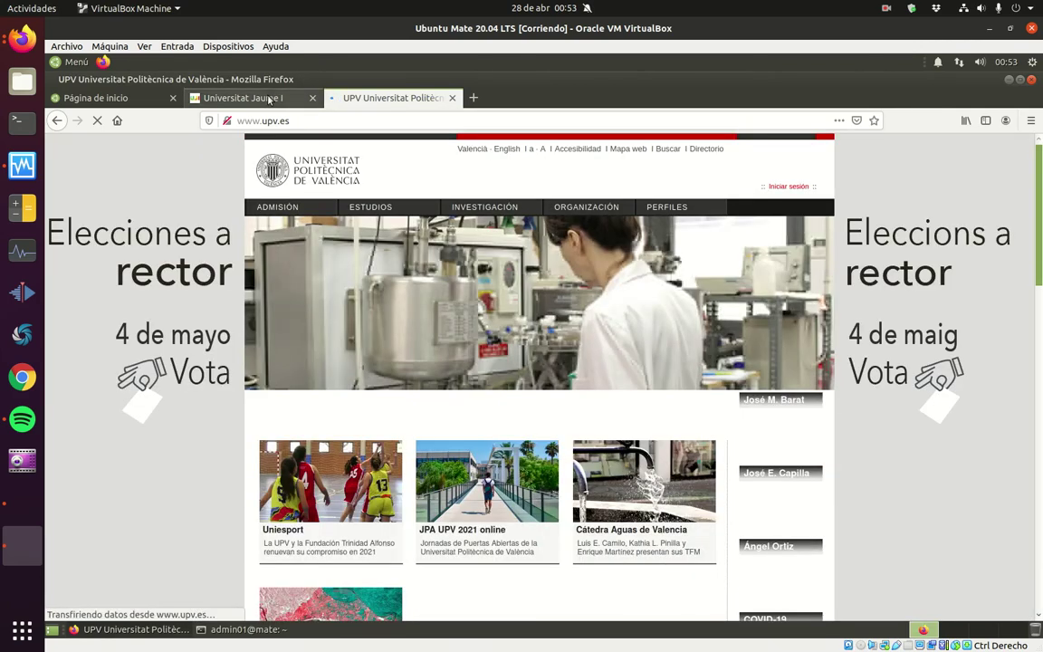
key("ctrl+Page_Up")
mouse_move(611, 274)
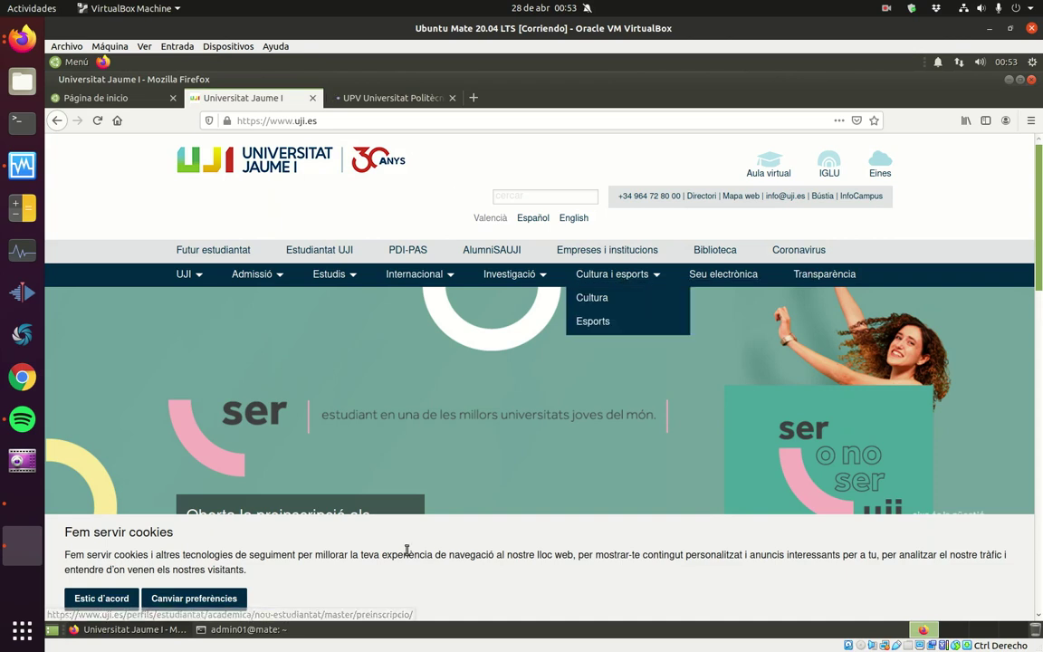
Step: Rerun the tracepath to 8.8.8.8 in the terminal, now passing 192.168.0.1
left_click(270, 628)
key("Up")
key("Up")
key("Return")
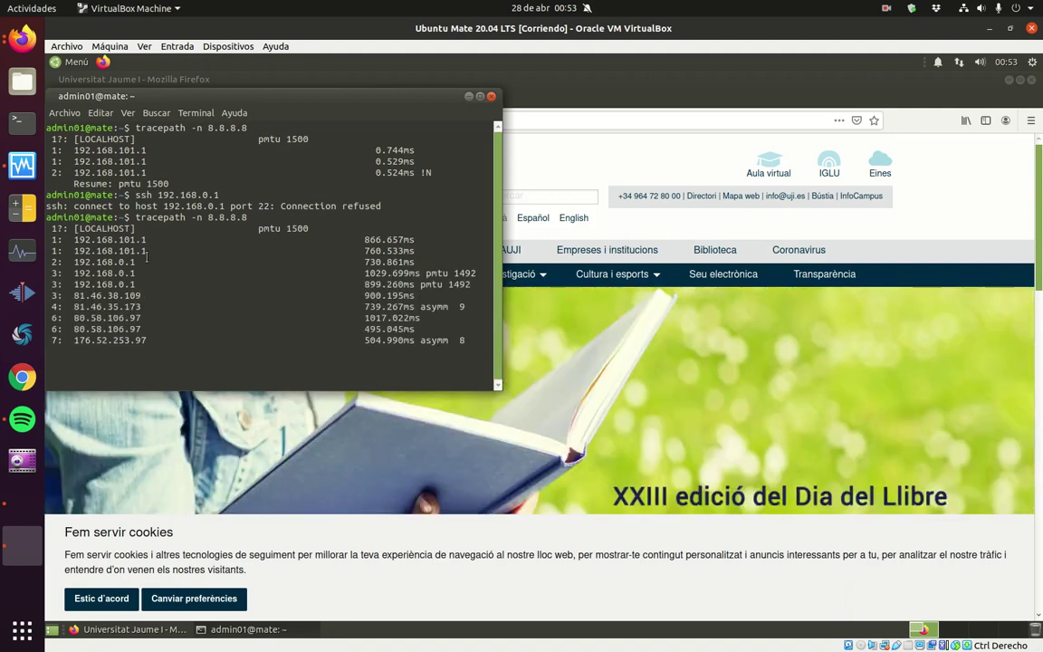
Step: Stop the trace, retry 'ssh 192.168.0.1' up to the host-key prompt, and close the terminal
key("ctrl+c")
type("ssh 192.168.0.1")
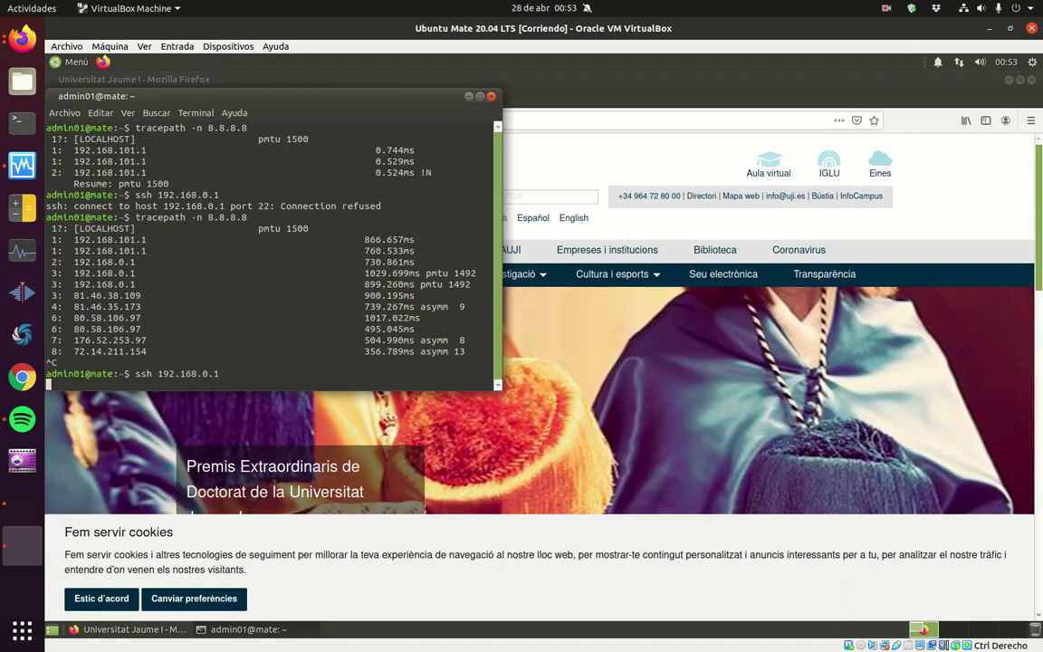
key("Return")
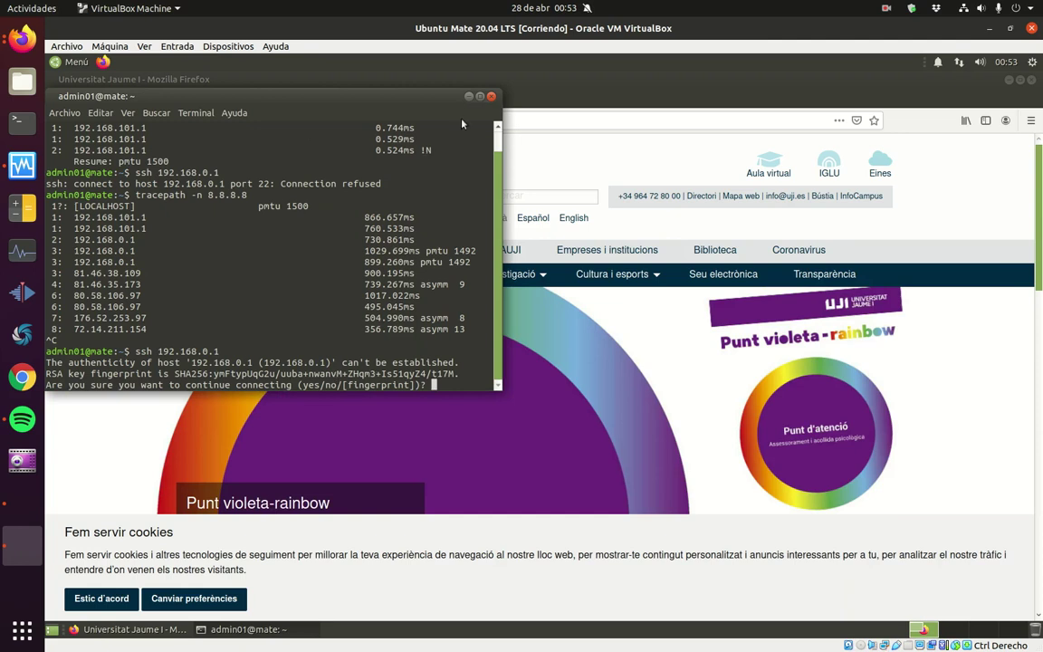
left_click(491, 96)
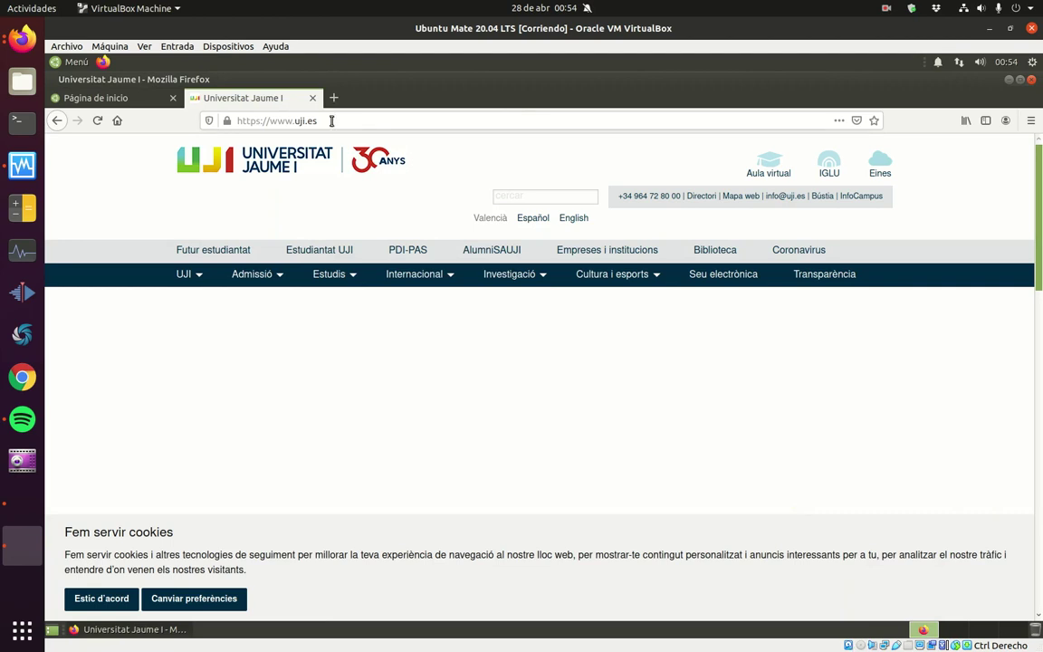
Step: Load the hotspot status page at 192.168.101.1, log the user out, then log back in
left_click(330, 119)
type("192.168.101.1/")
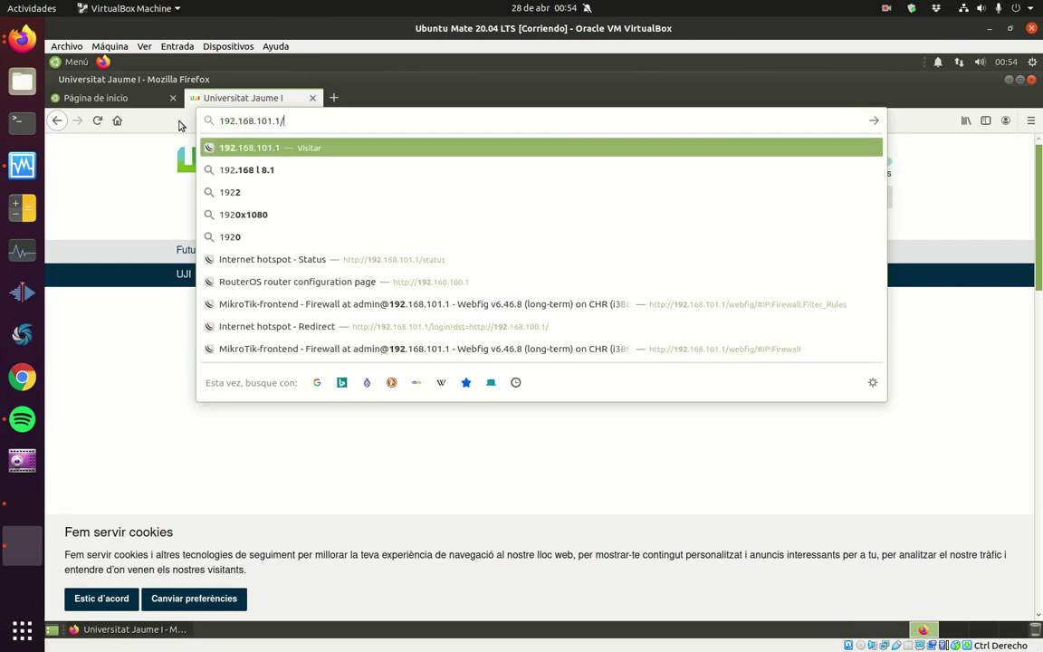
key("Return")
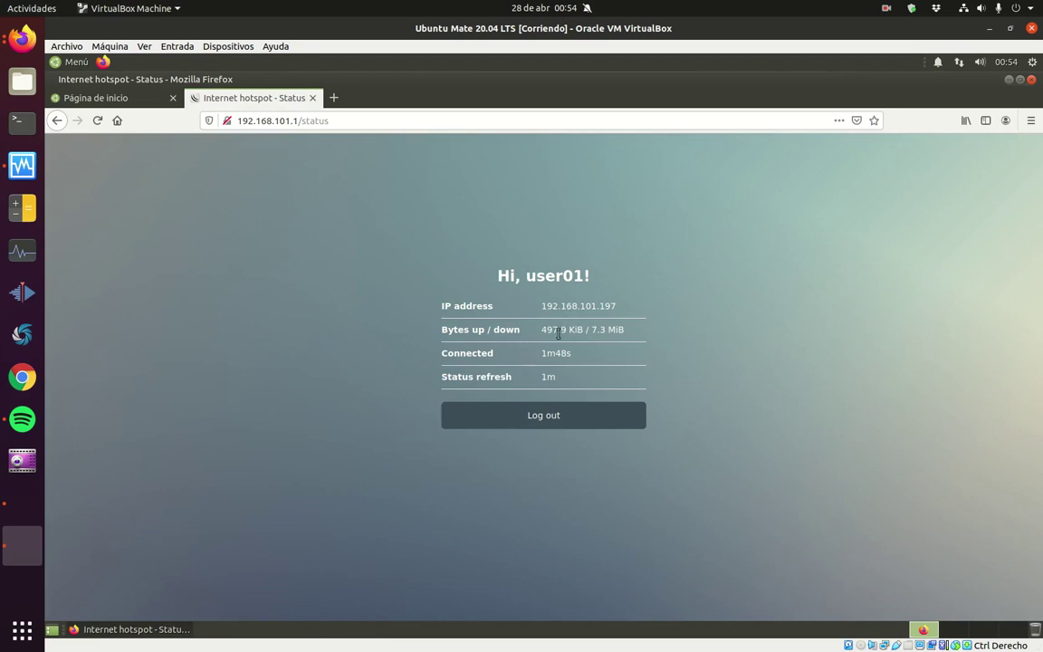
left_click(557, 422)
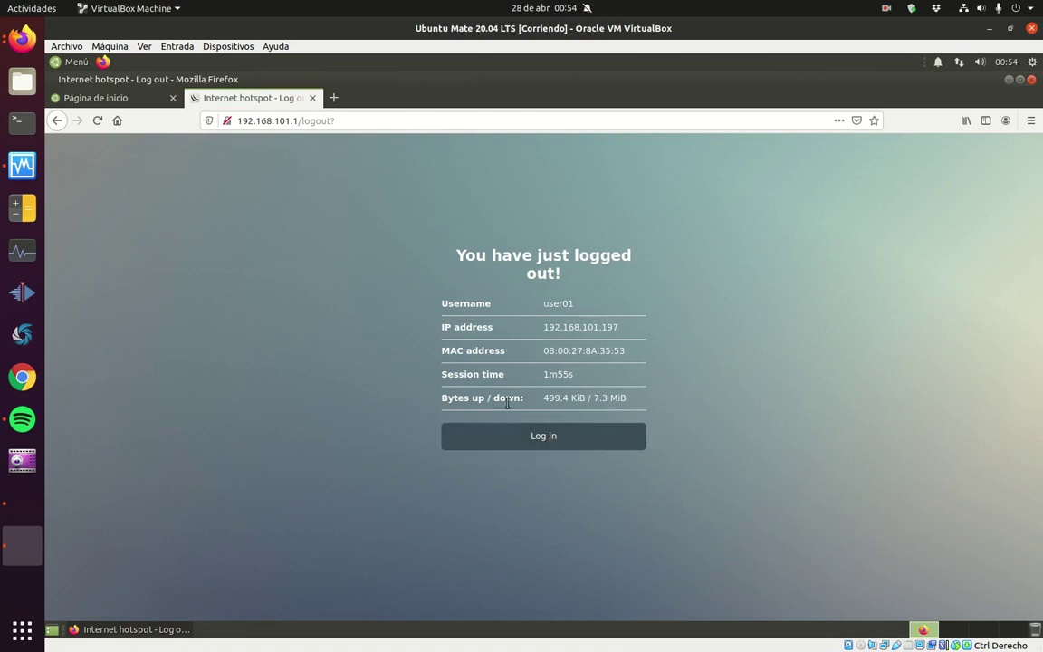
left_click(560, 439)
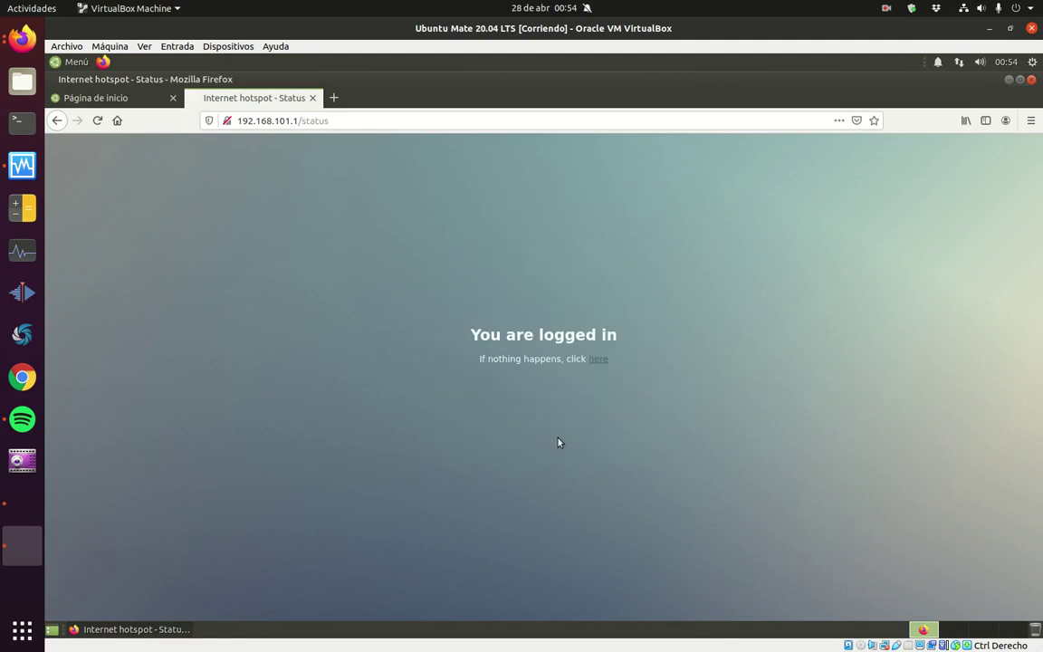
Step: Highlight the user greeting heading, then quit Firefox, closing all tabs
left_click_drag(498, 276, 591, 279)
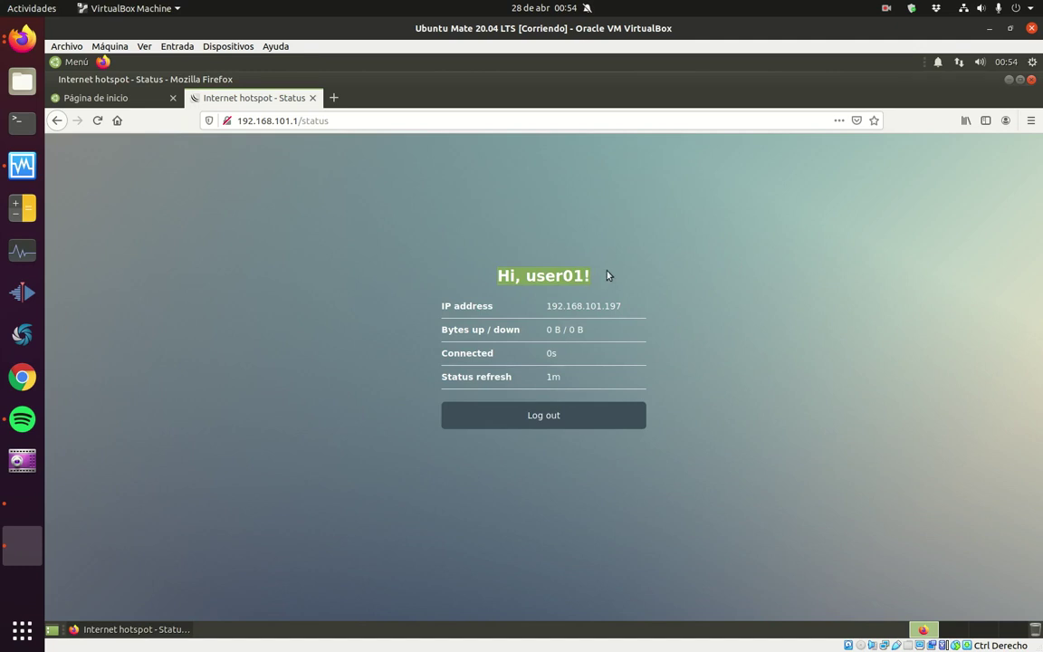
key("ctrl+q")
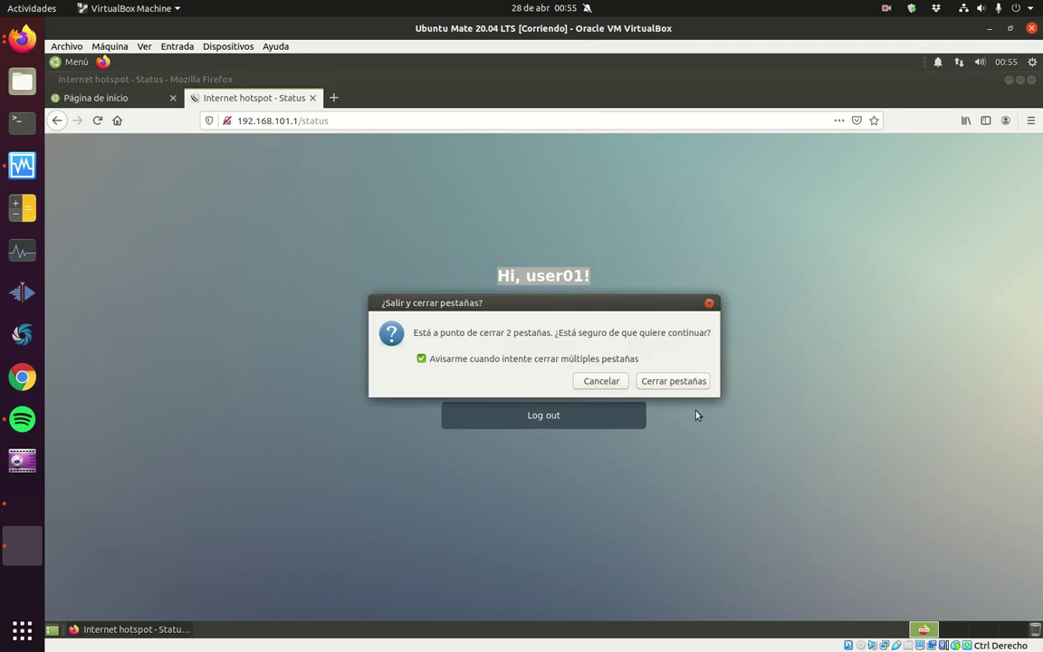
left_click(687, 384)
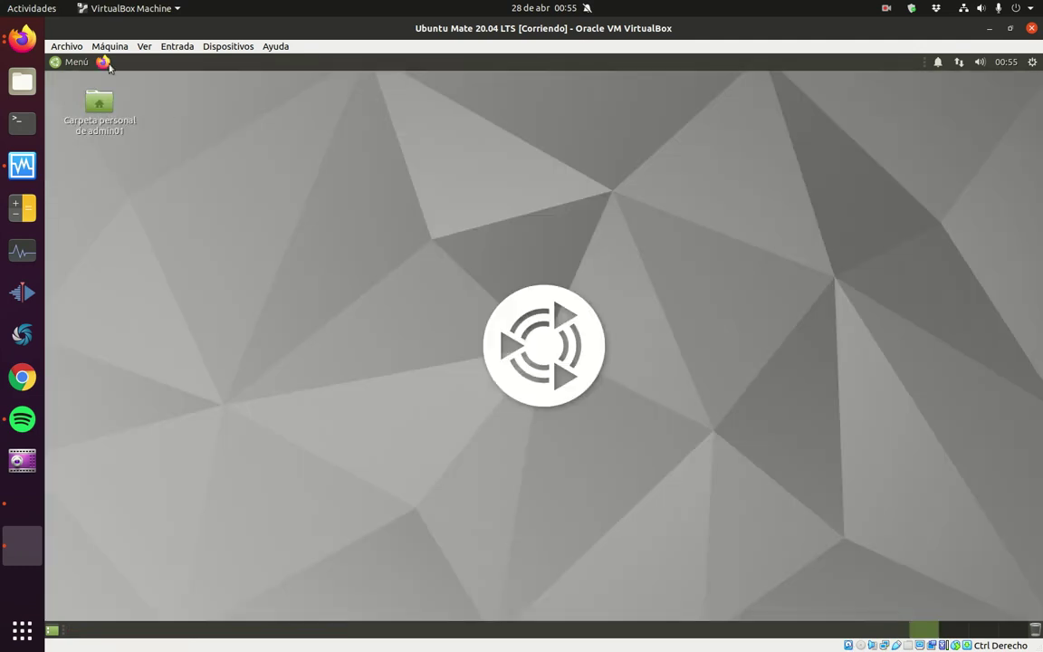
left_click(105, 61)
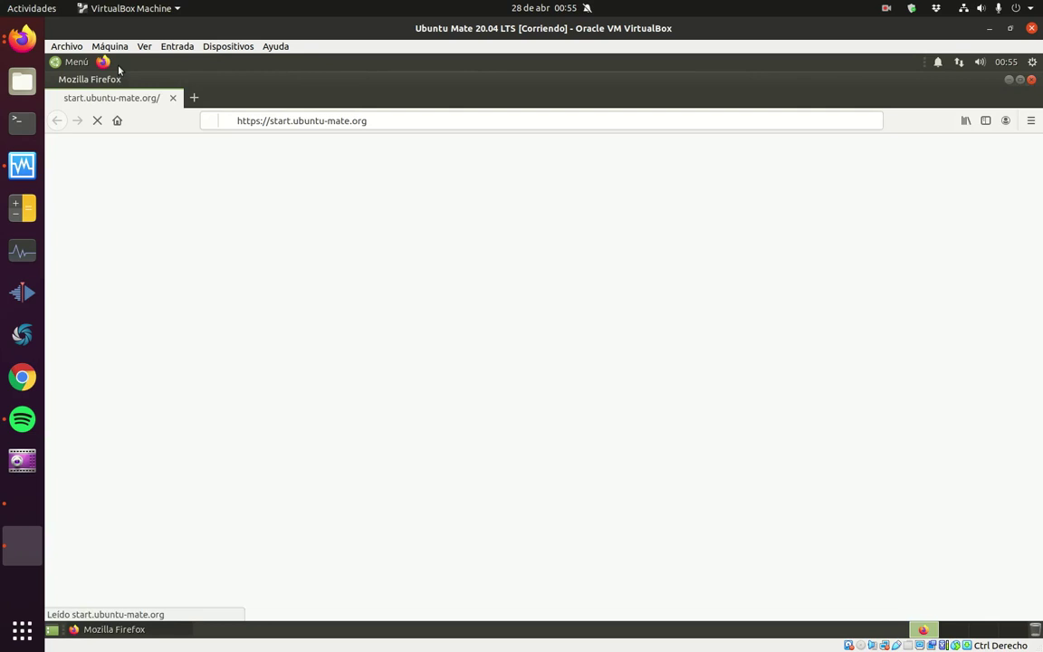
left_click(362, 121)
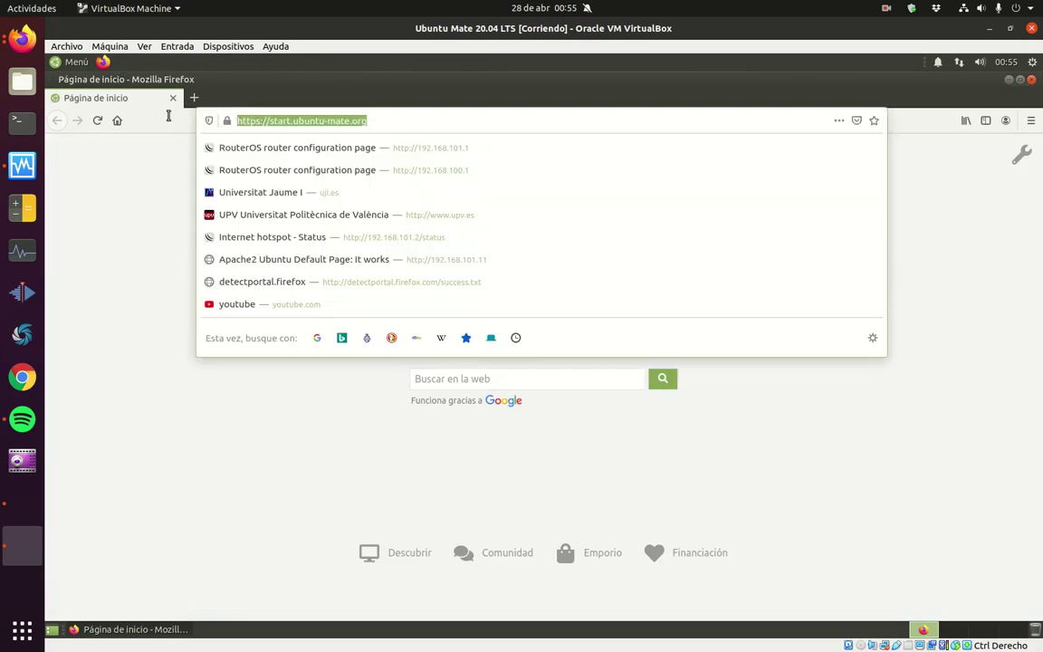
type("www.uji.es")
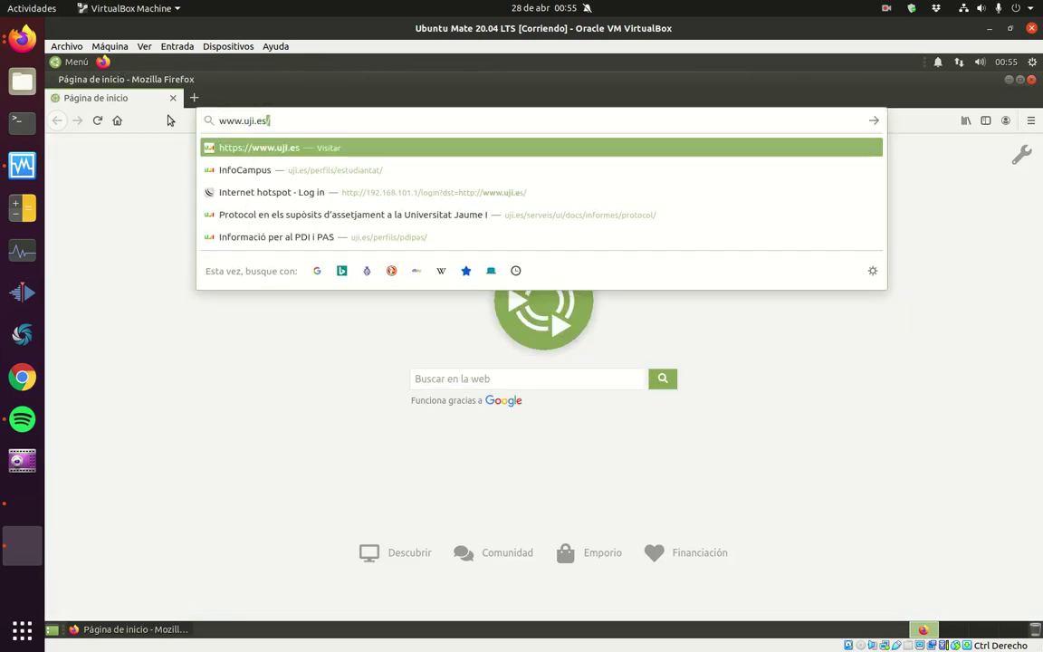
key("Return")
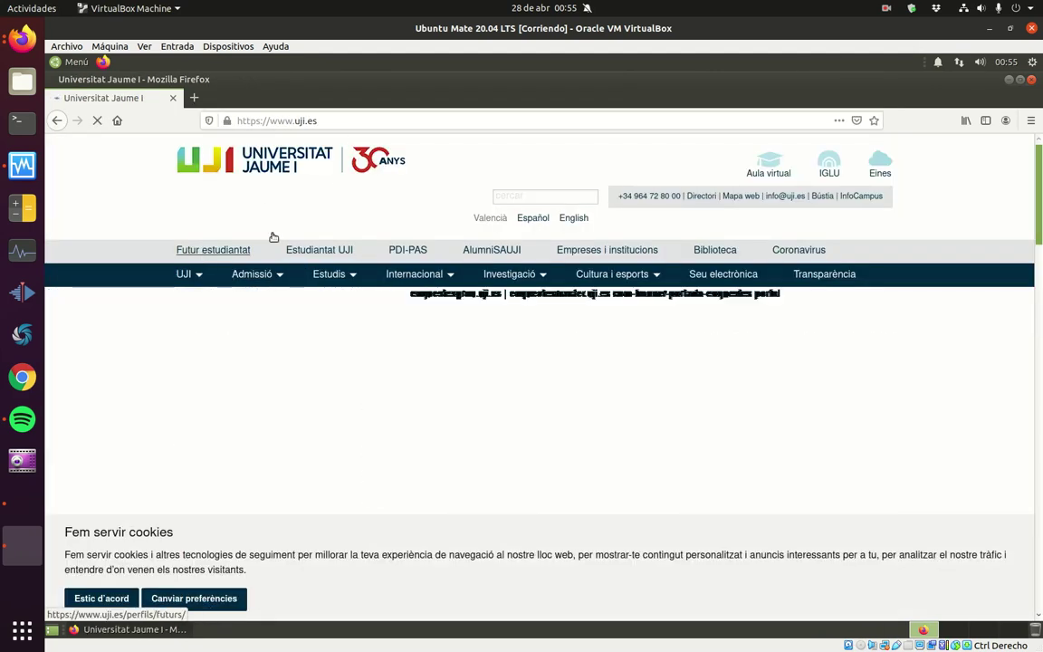
mouse_move(198, 274)
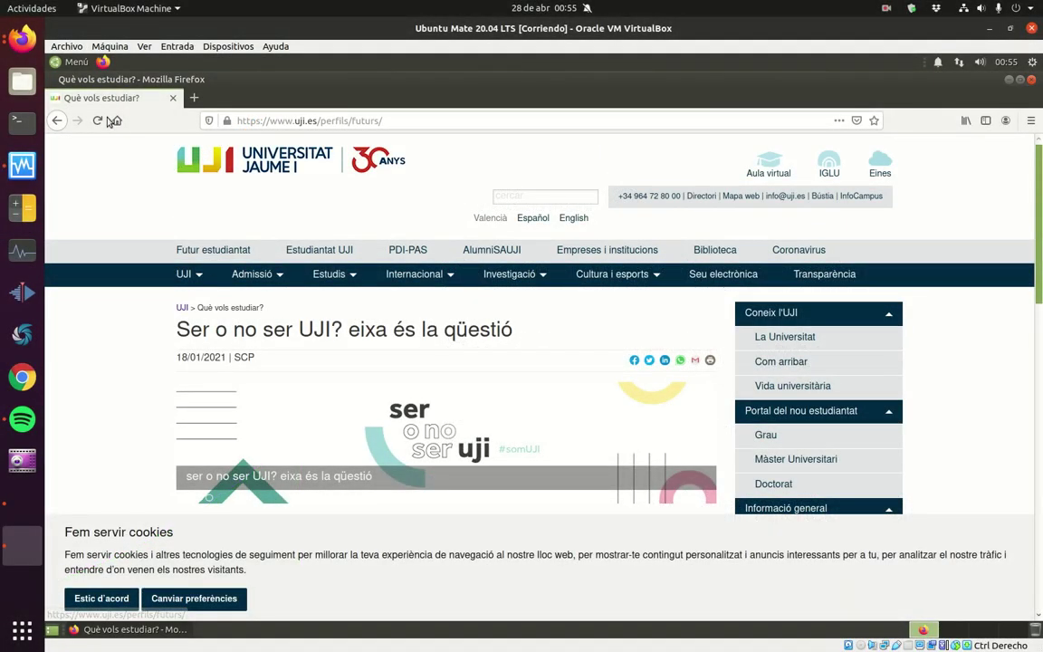
left_click(24, 50)
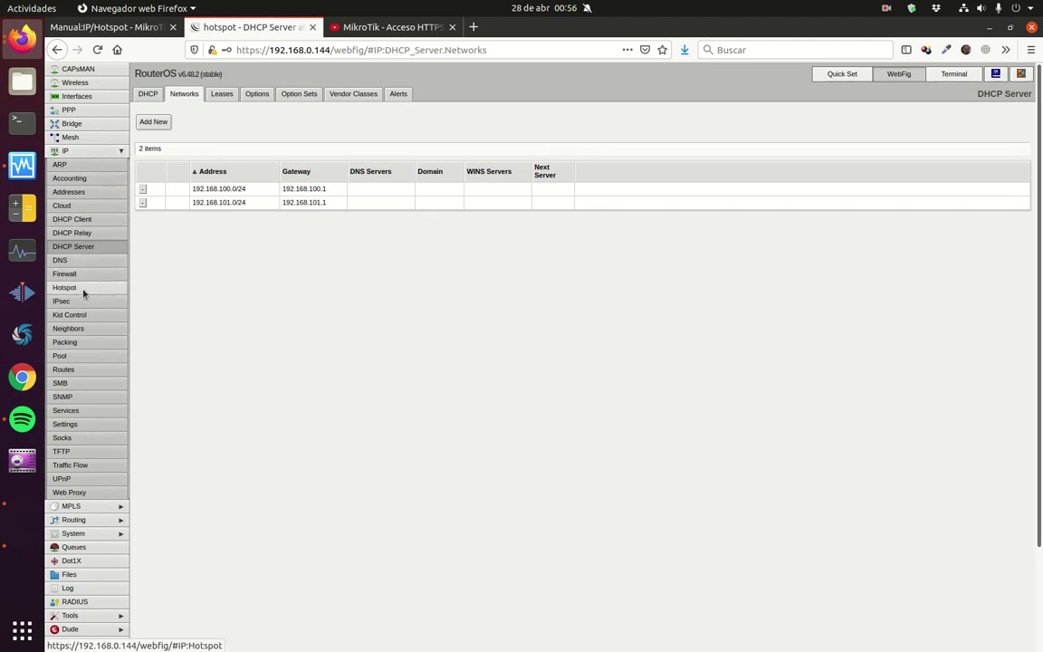
Step: In IP > Hotspot > Server Profiles, uncheck Cookie login on PerfilServer101, leaving HTTPS only, and save
left_click(83, 290)
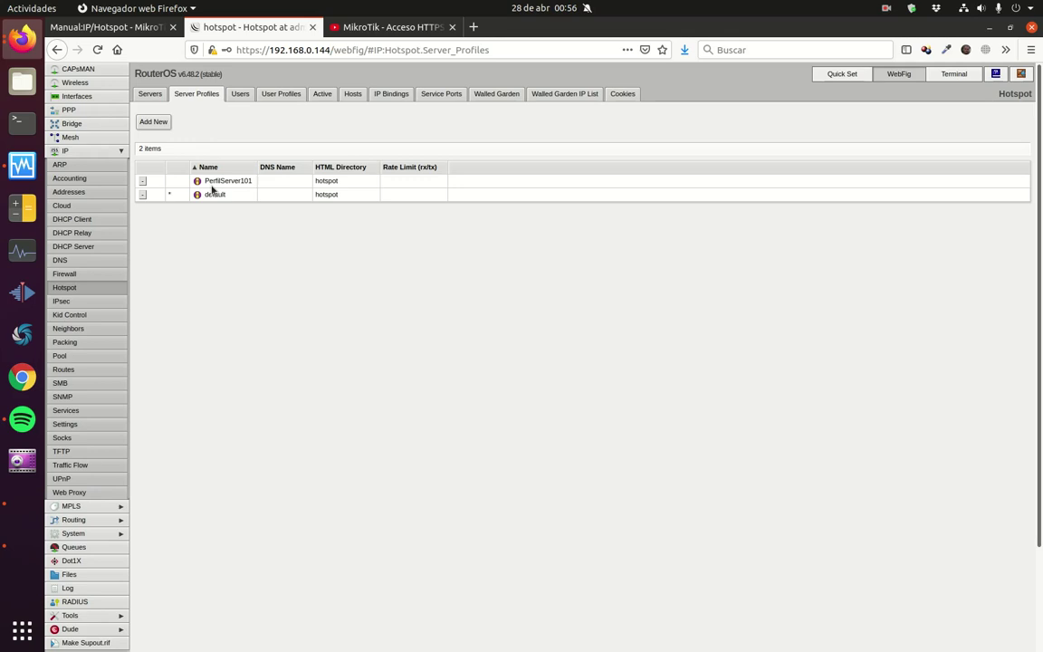
left_click(227, 182)
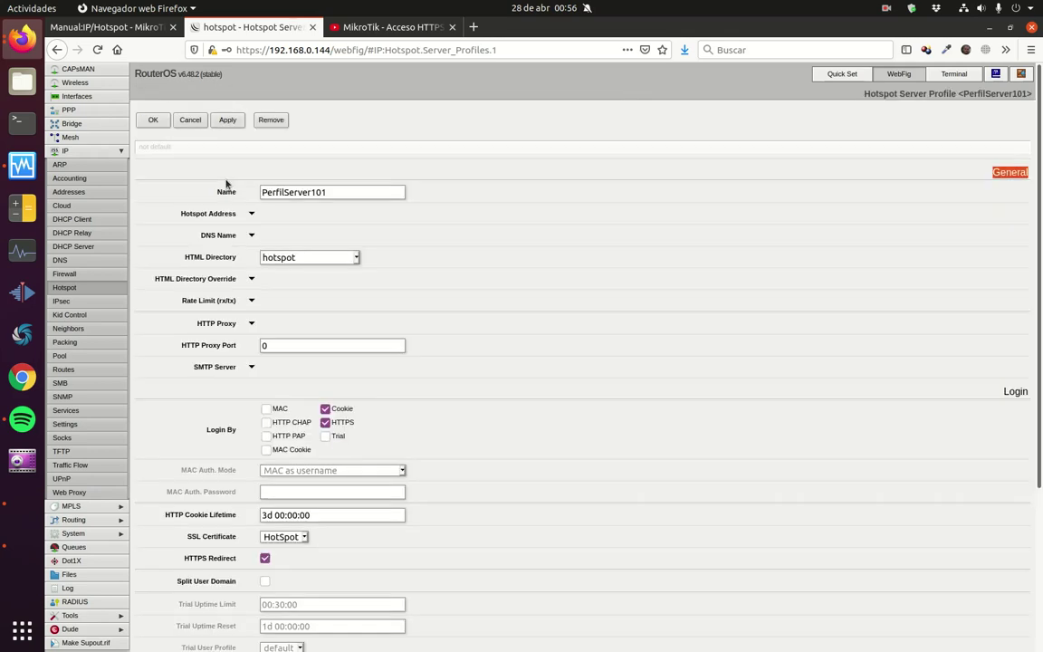
left_click(326, 410)
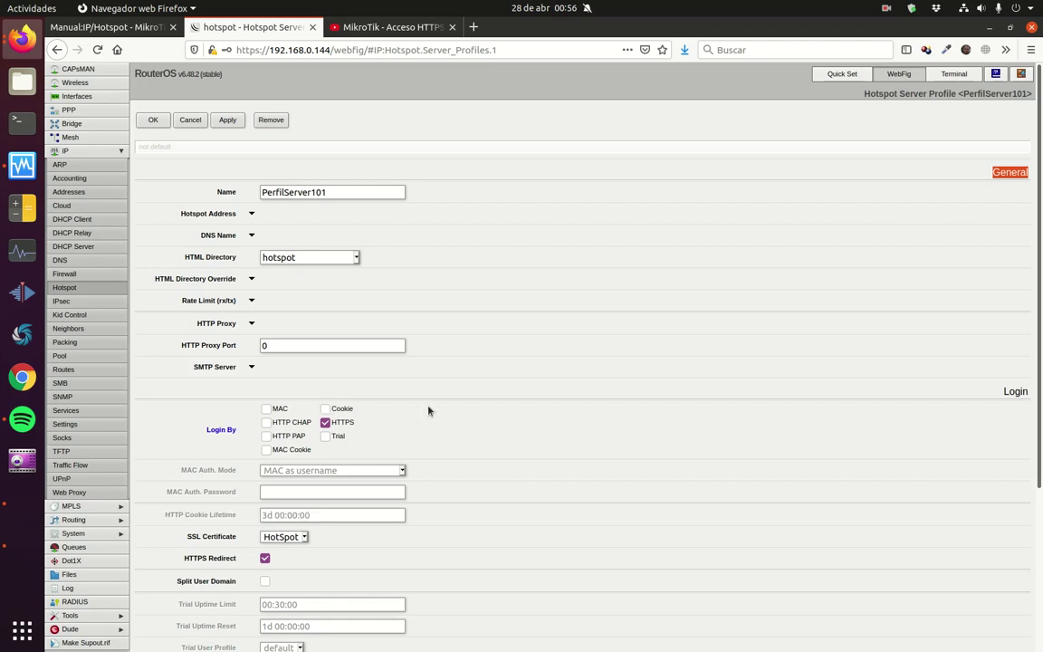
left_click(153, 122)
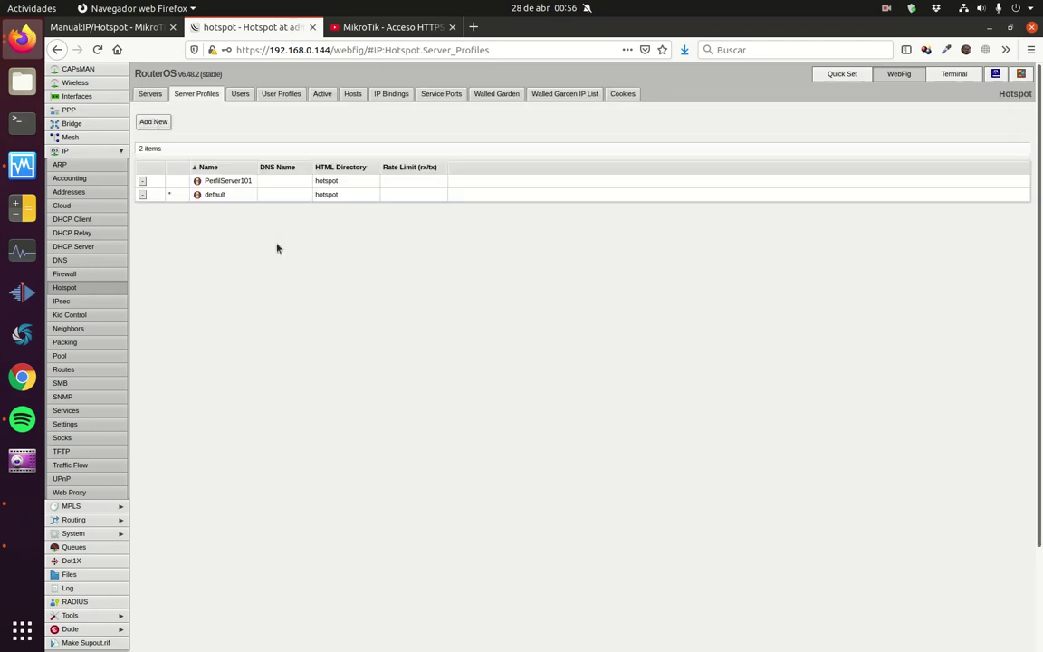
Step: Back in the Ubuntu client's Firefox, replace the address with 192.168.101.1/
left_click(20, 543)
left_click_drag(375, 119, 218, 114)
type("192.168.101.1/")
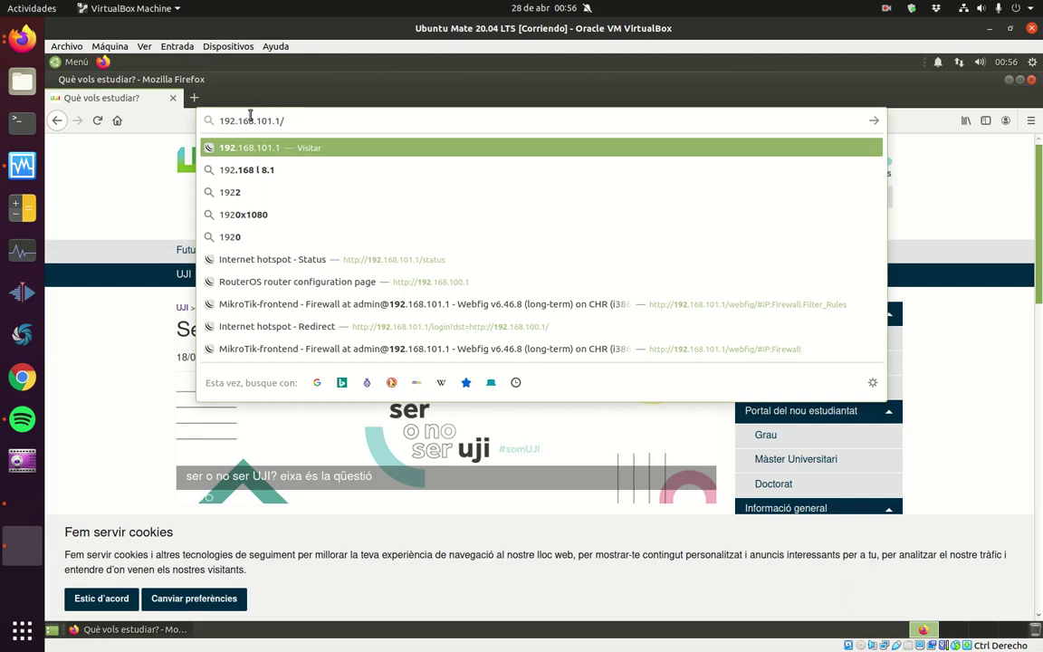
Step: Load 192.168.101.1, log out, and go to the HTTPS login page's Username and Password fields
key("Return")
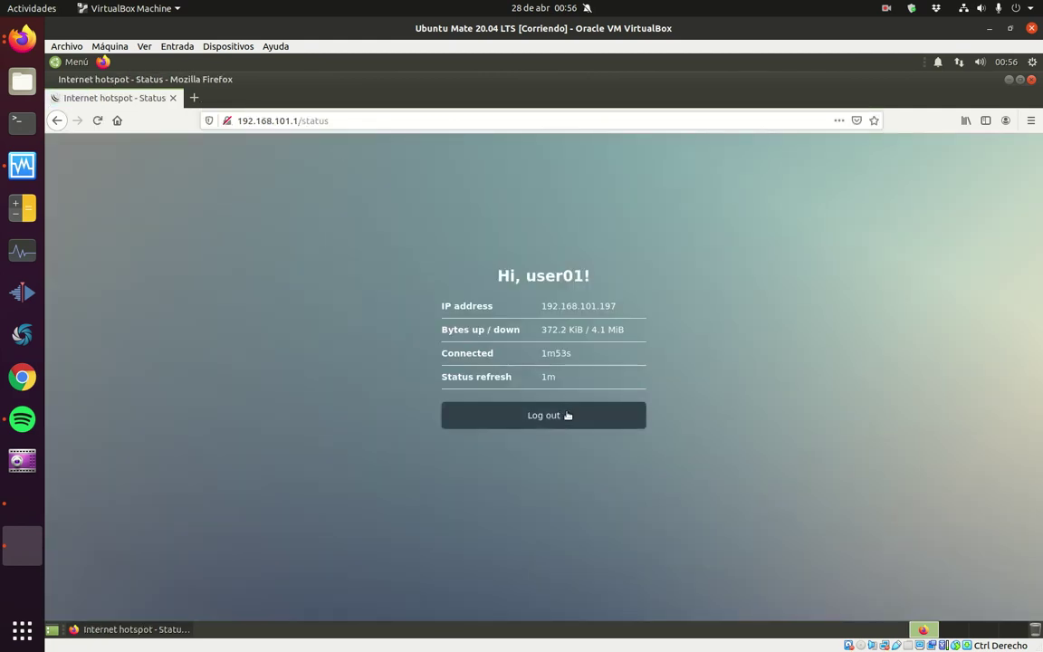
left_click(568, 415)
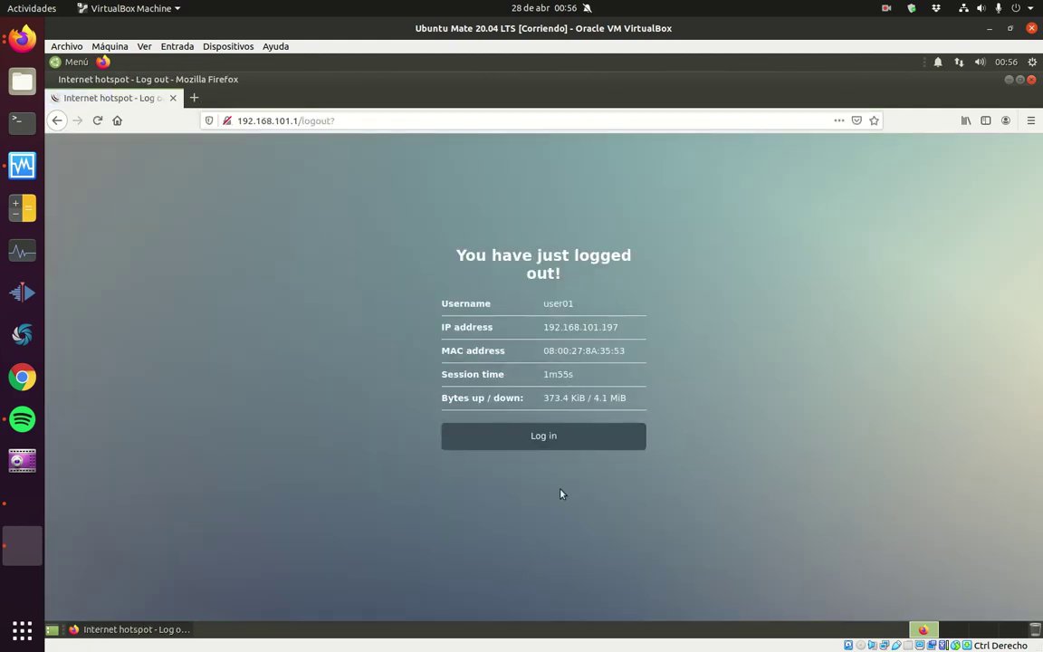
left_click(559, 437)
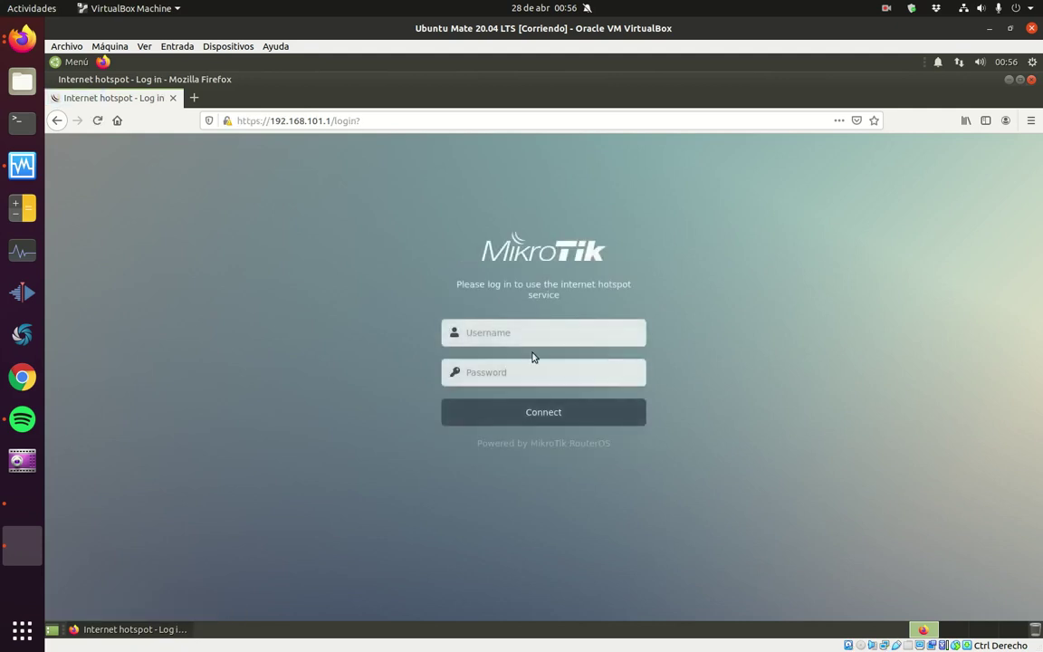
left_click(540, 338)
left_click(541, 372)
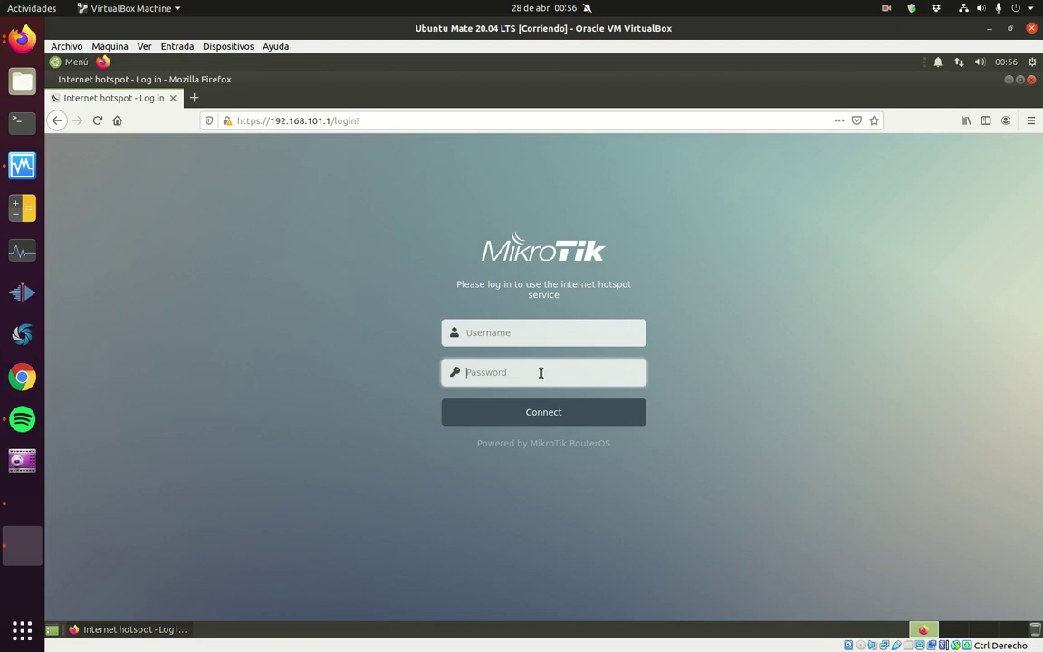